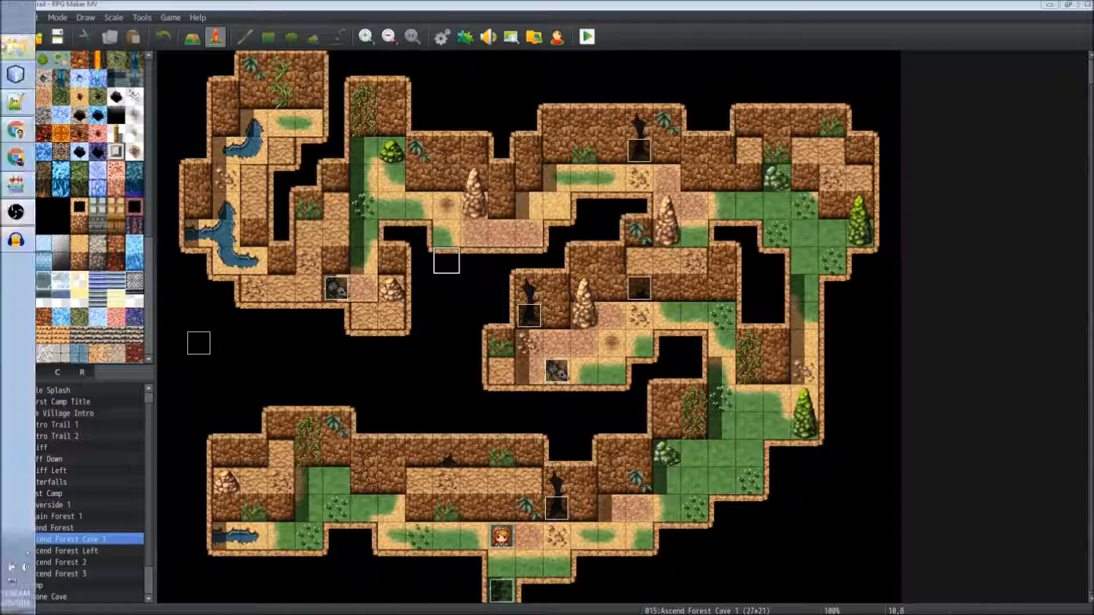
# Switch to the project's img\pictures folder in Windows Explorer and look through the dash and directional button images
pyautogui.click(17, 45)
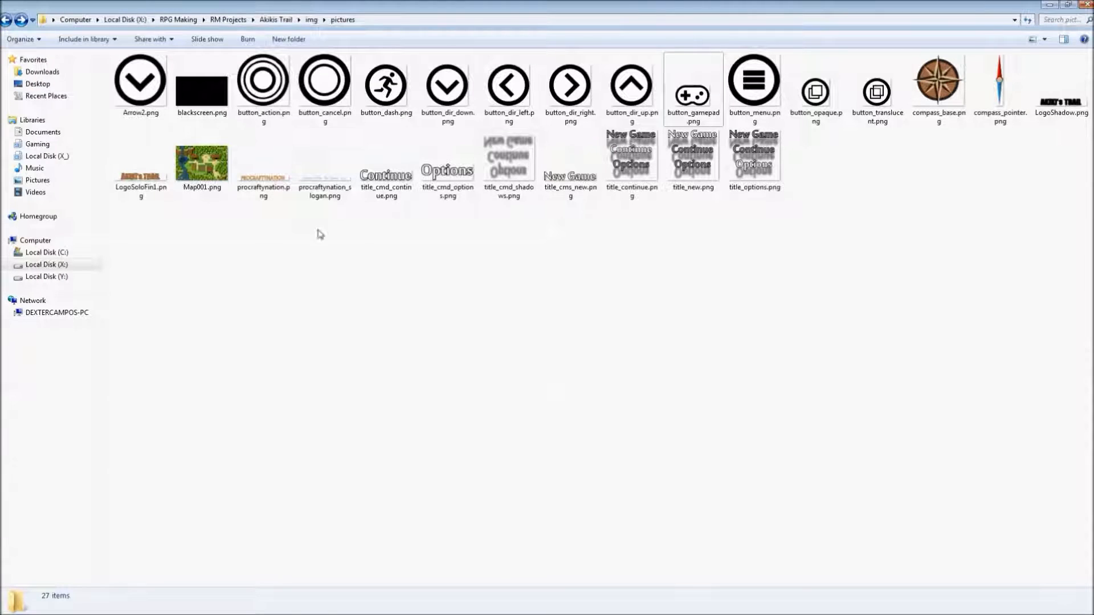
pyautogui.click(386, 98)
pyautogui.press('Right')
pyautogui.press('Right')
pyautogui.press('Right')
pyautogui.press('Right')
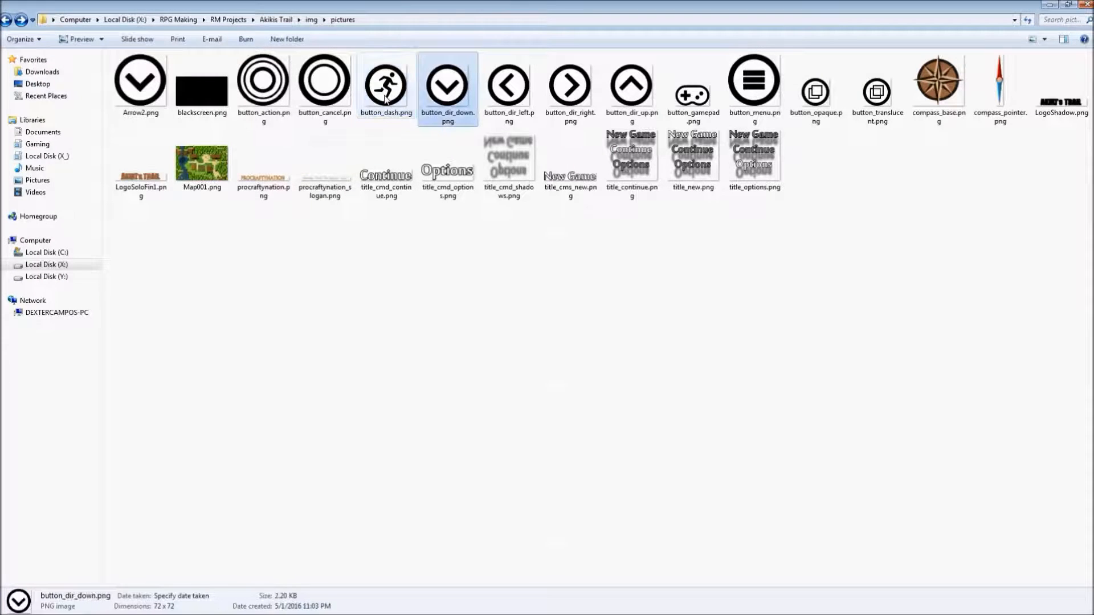
pyautogui.press('Right')
pyautogui.press('Left')
pyautogui.press('Left')
pyautogui.press('Left')
pyautogui.press('Left')
pyautogui.press('Left')
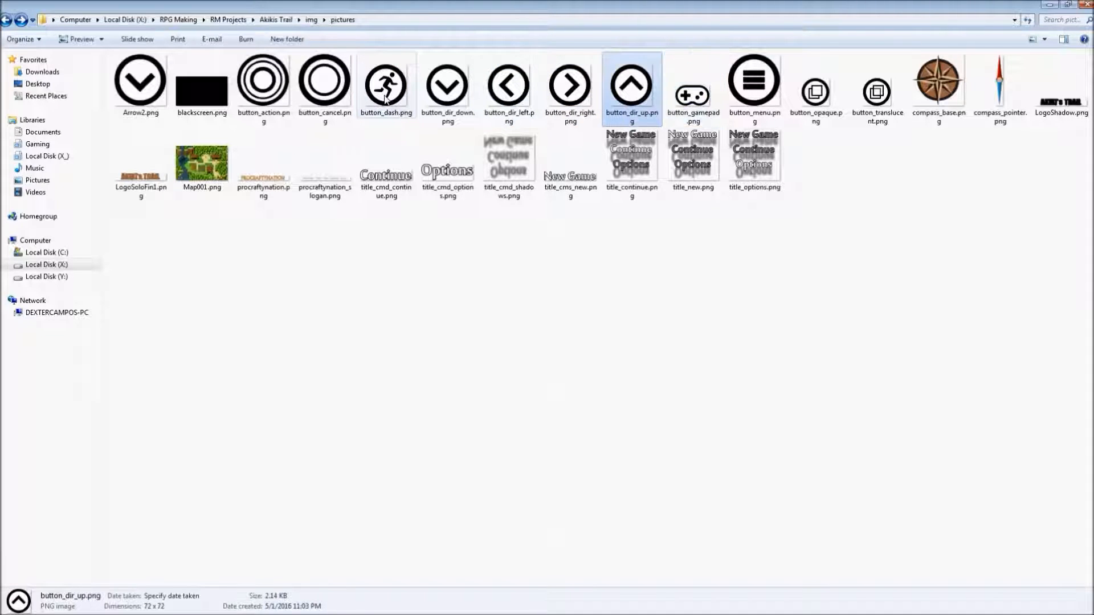
pyautogui.press('Right')
pyautogui.press('Right')
pyautogui.press('Right')
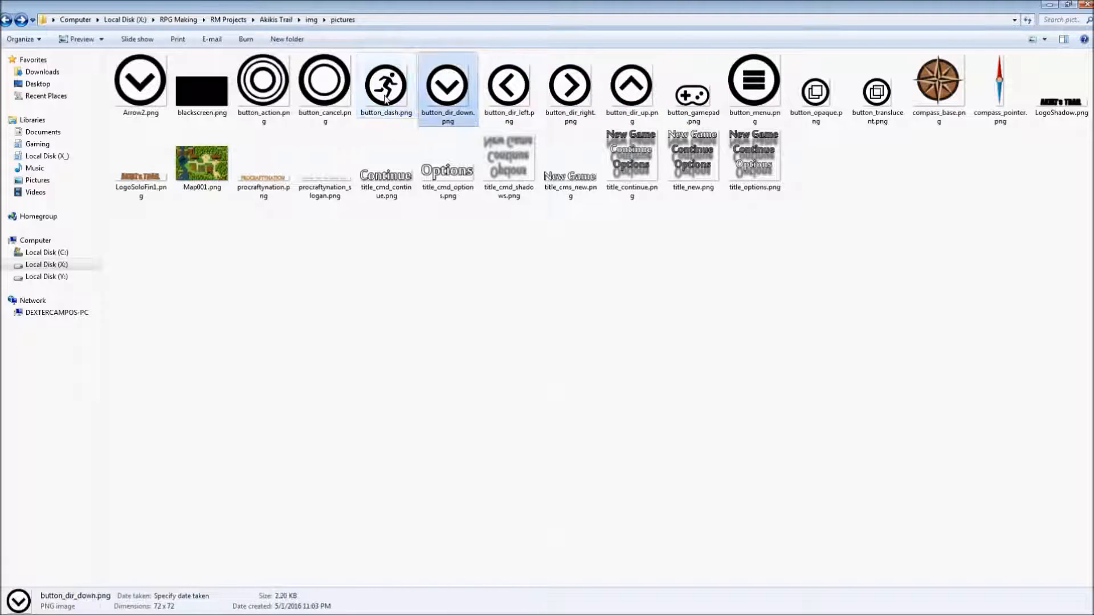
pyautogui.press('Left')
pyautogui.press('Left')
pyautogui.press('Left')
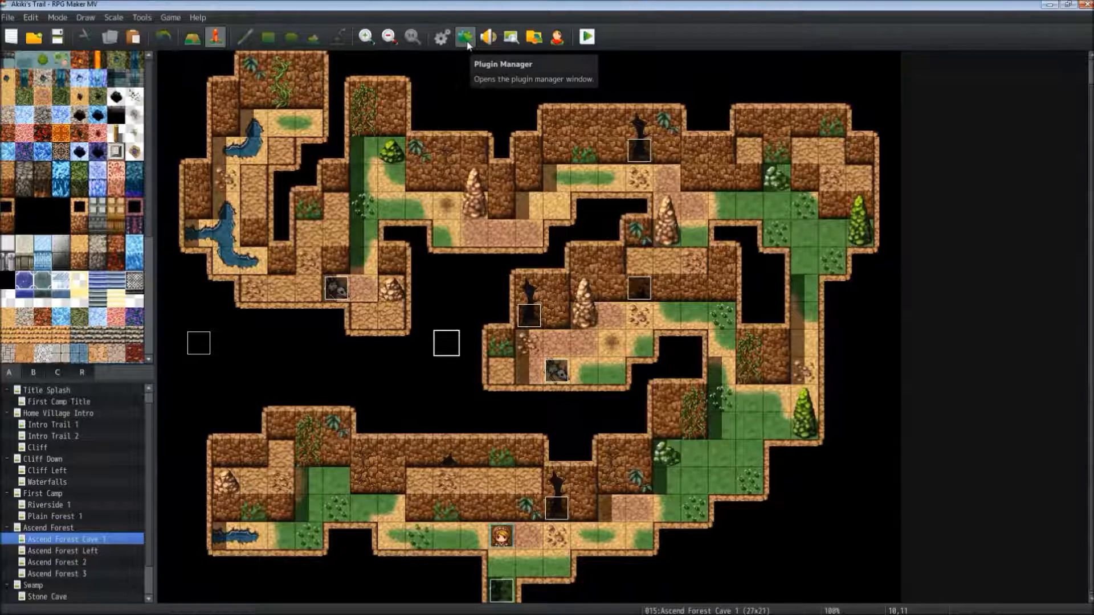
# Return to RPG Maker MV and check the YEP_PictureCommonEvents entry in the Plugin Manager
pyautogui.click(468, 43)
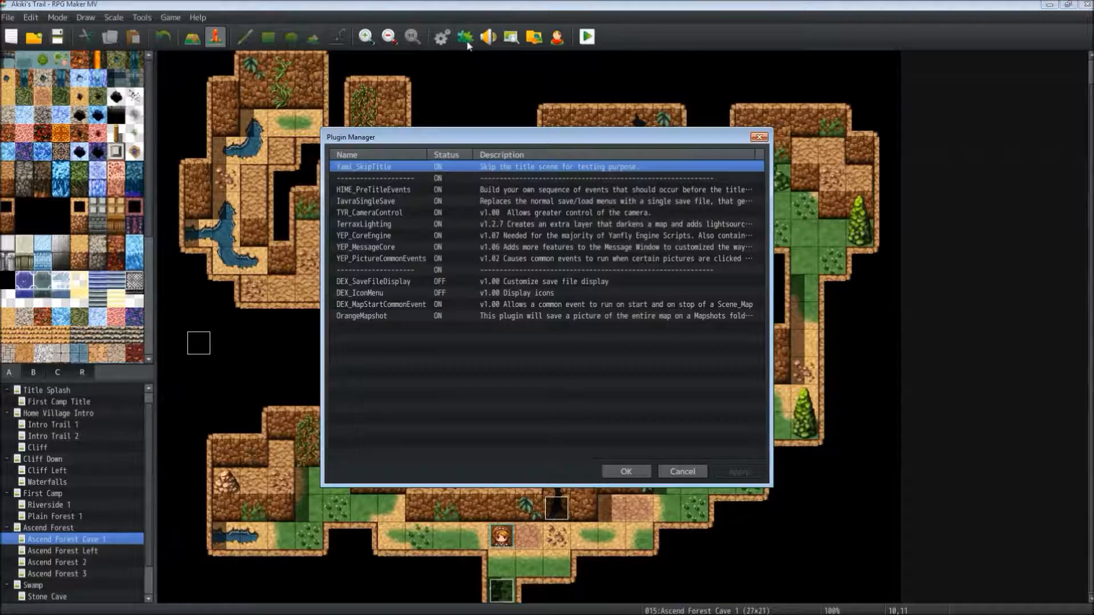
pyautogui.click(397, 260)
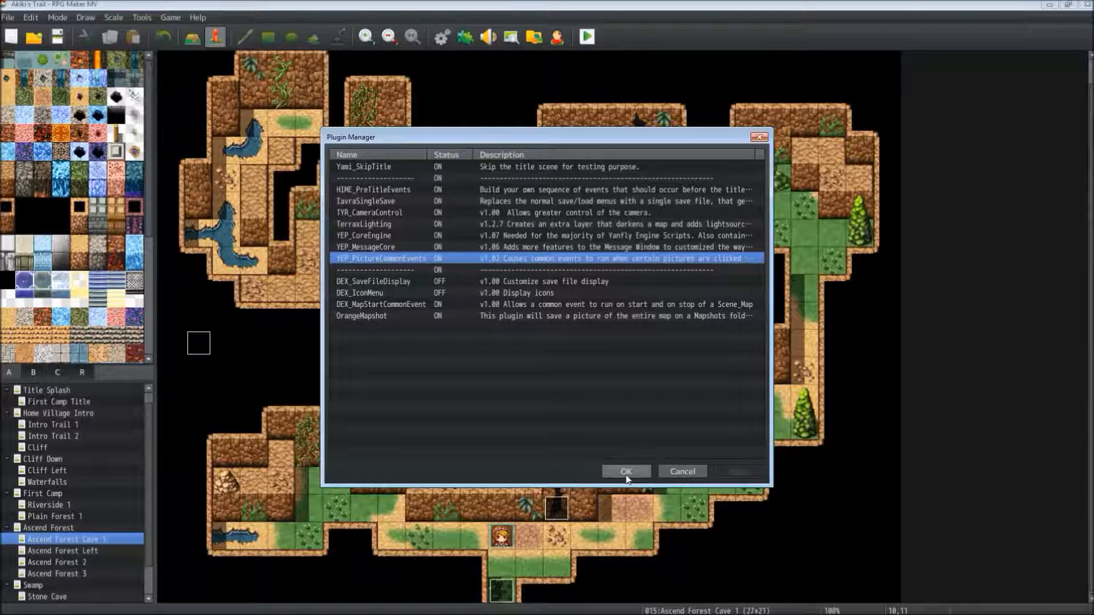
pyautogui.click(626, 473)
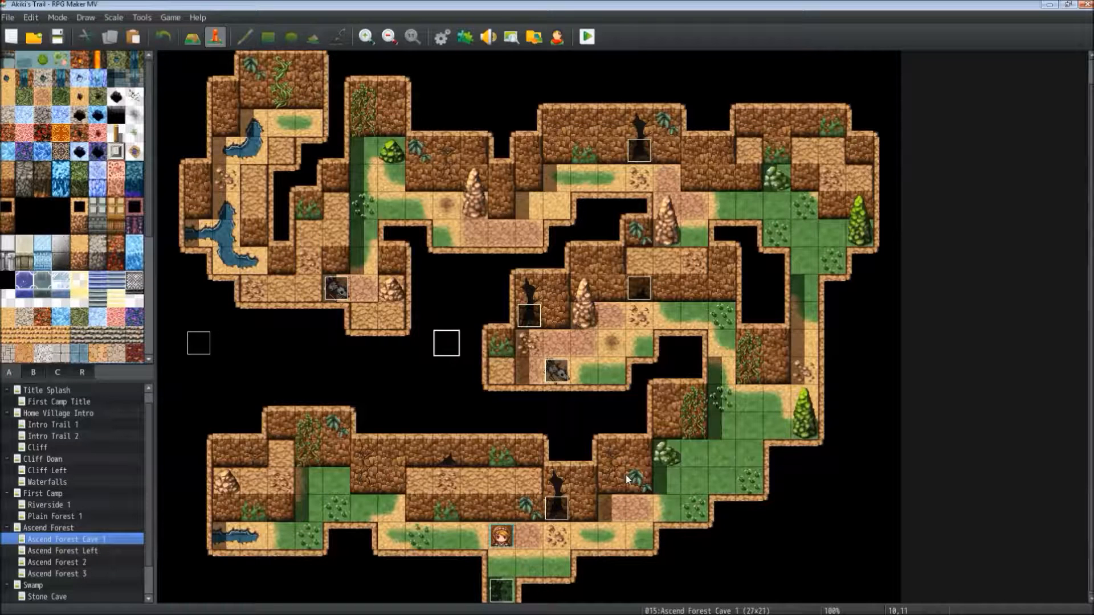
# Open the System: Init Dir Pad common event in the database and review the Show Picture commands for the direction and action buttons
pyautogui.click(446, 44)
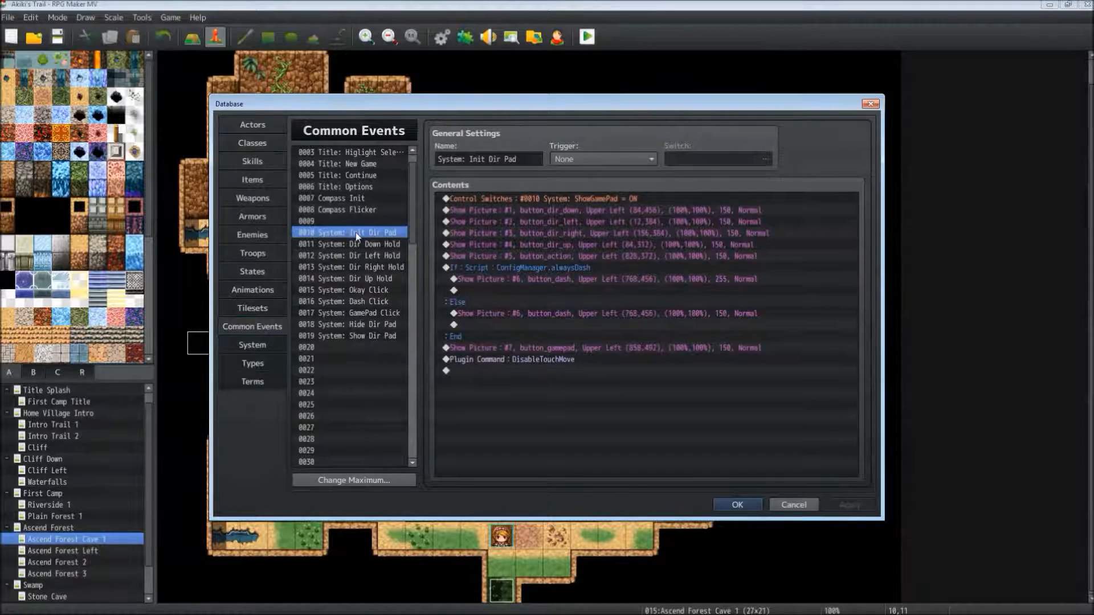
pyautogui.click(479, 213)
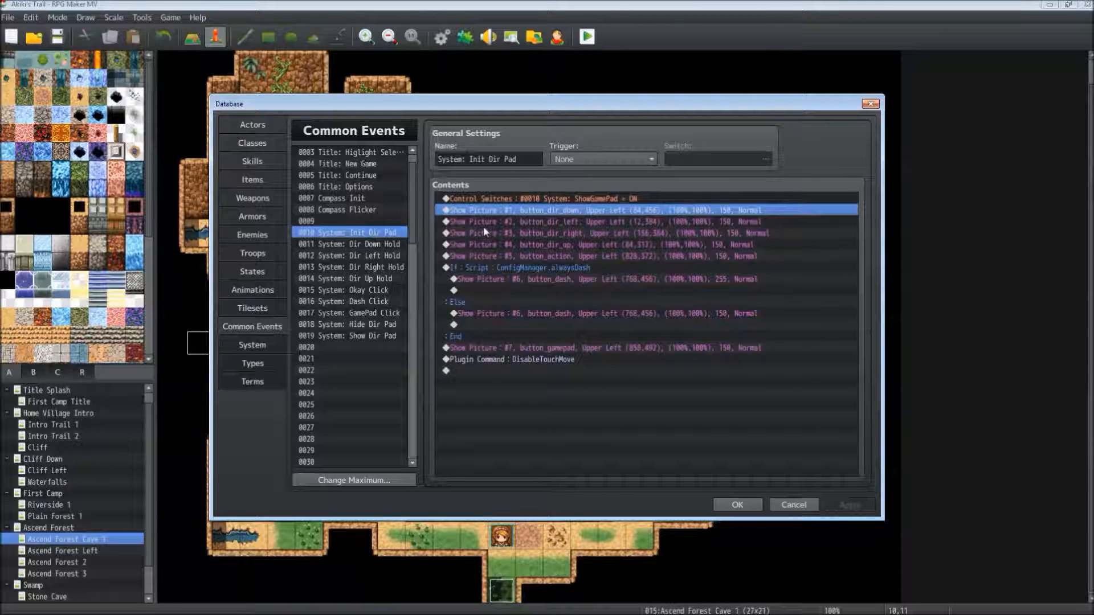
pyautogui.click(488, 229)
pyautogui.click(488, 225)
pyautogui.click(485, 232)
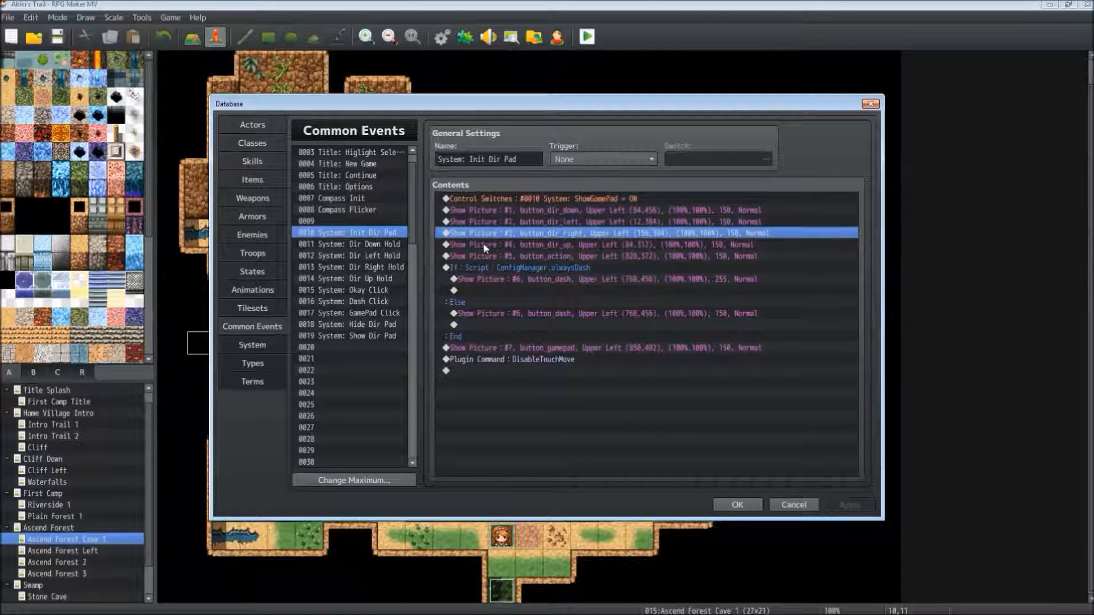
pyautogui.click(485, 246)
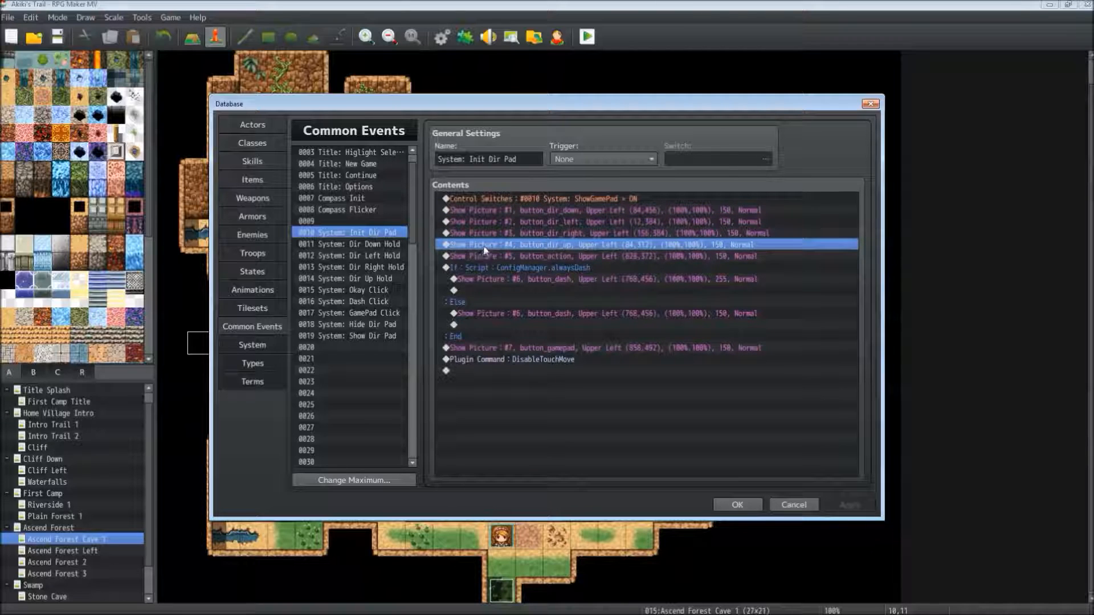
pyautogui.click(480, 257)
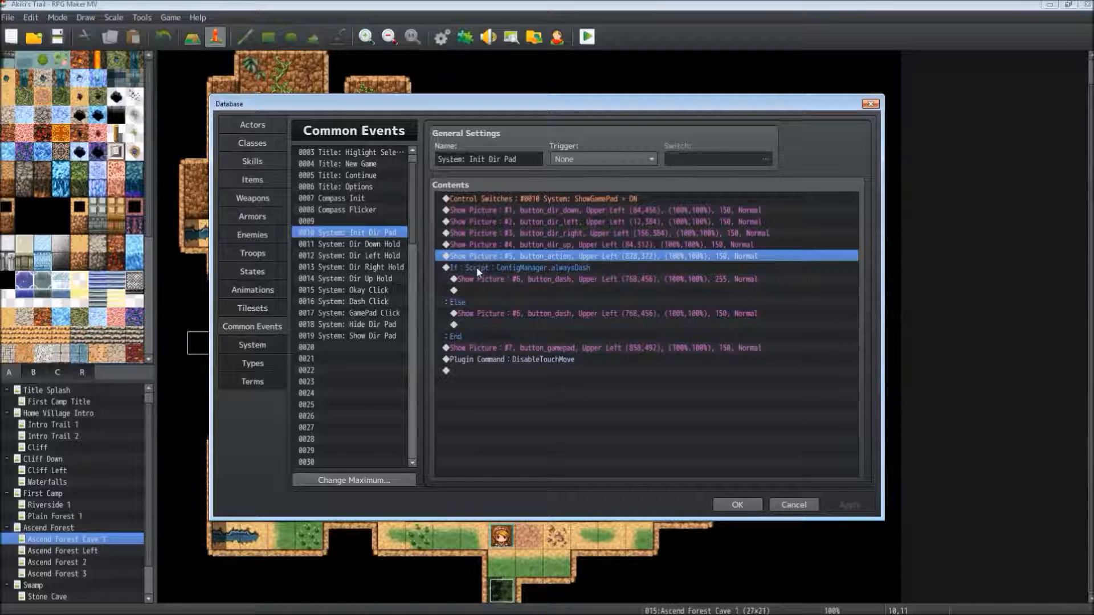
# Review the Init Dir Pad event's alwaysDash condition, its button_dash and button_gamepad pictures, and the DisableTouchMove plugin command
pyautogui.click(478, 267)
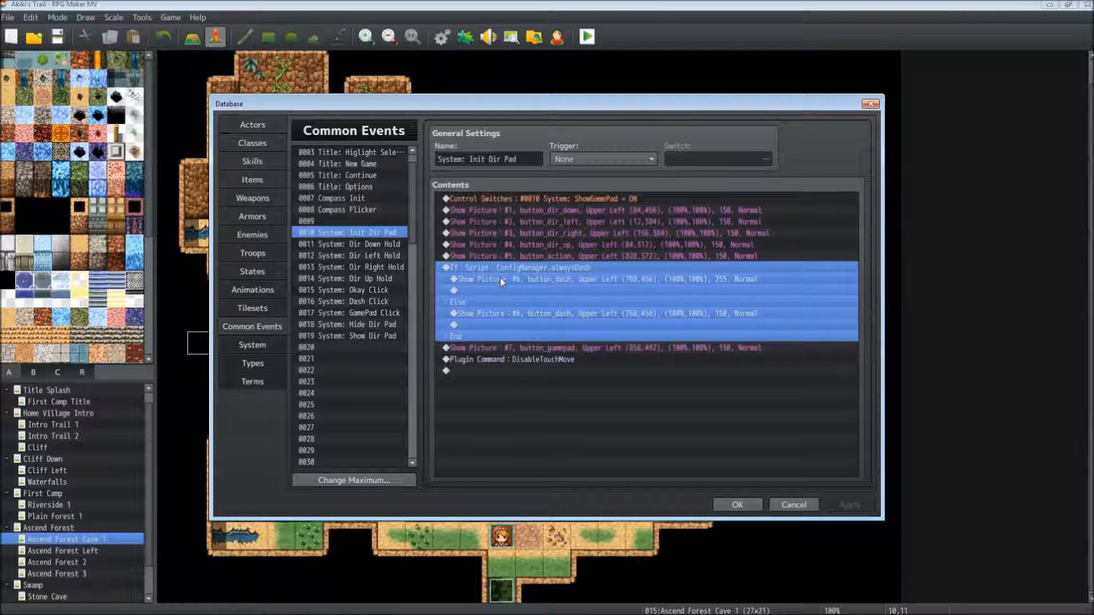
pyautogui.click(500, 279)
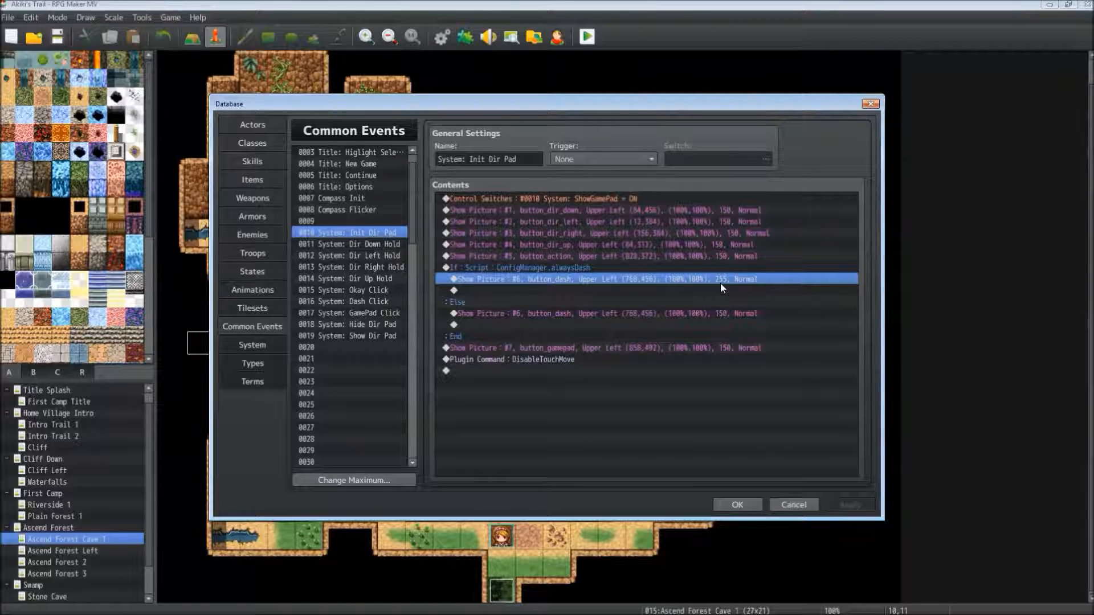
pyautogui.click(568, 314)
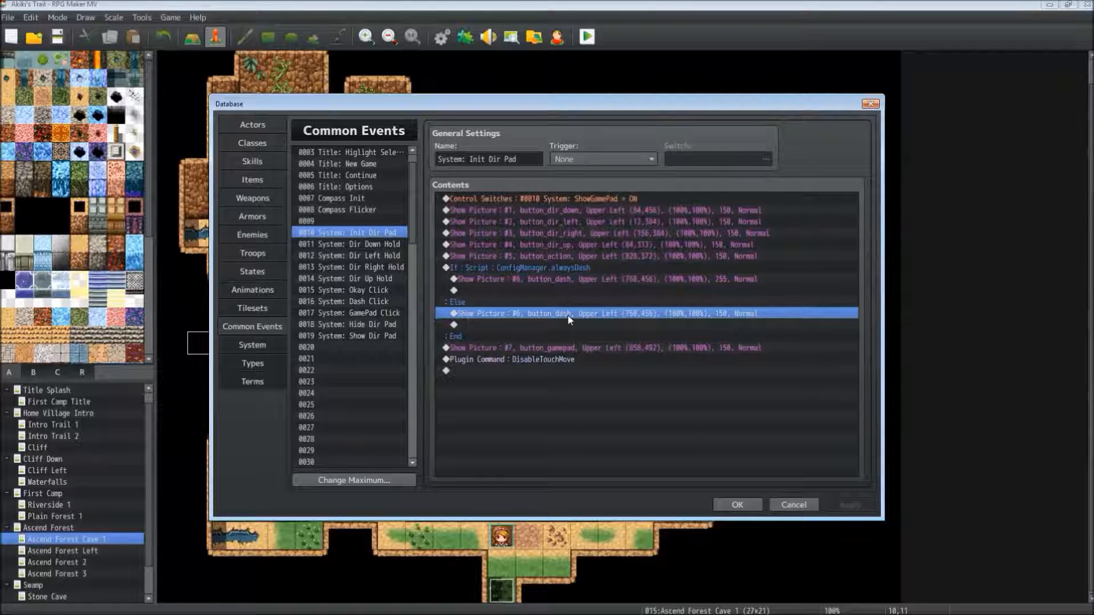
pyautogui.click(524, 347)
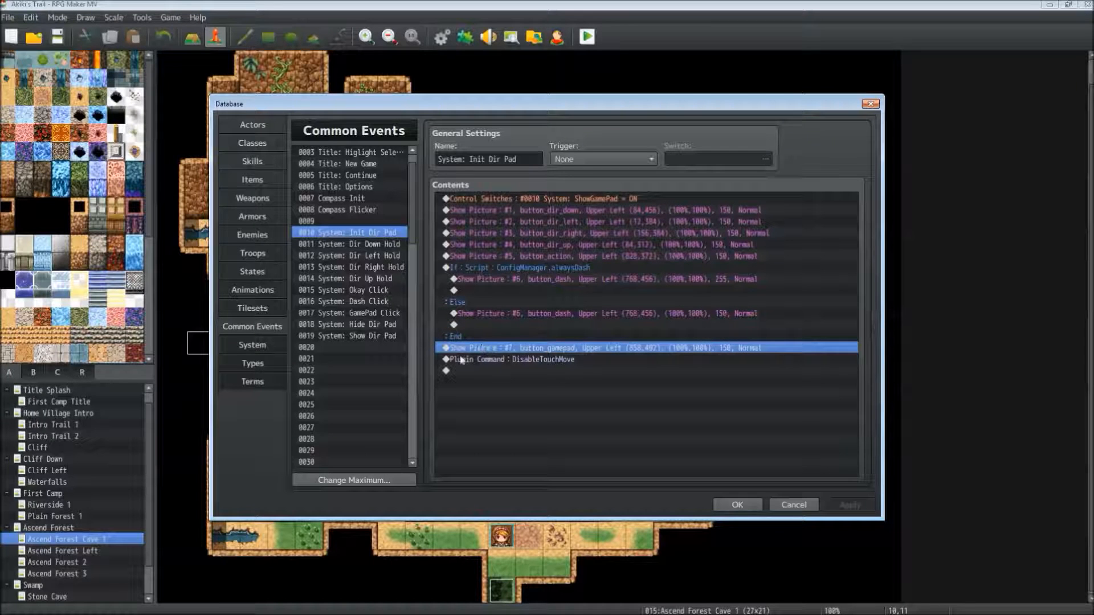
pyautogui.click(468, 360)
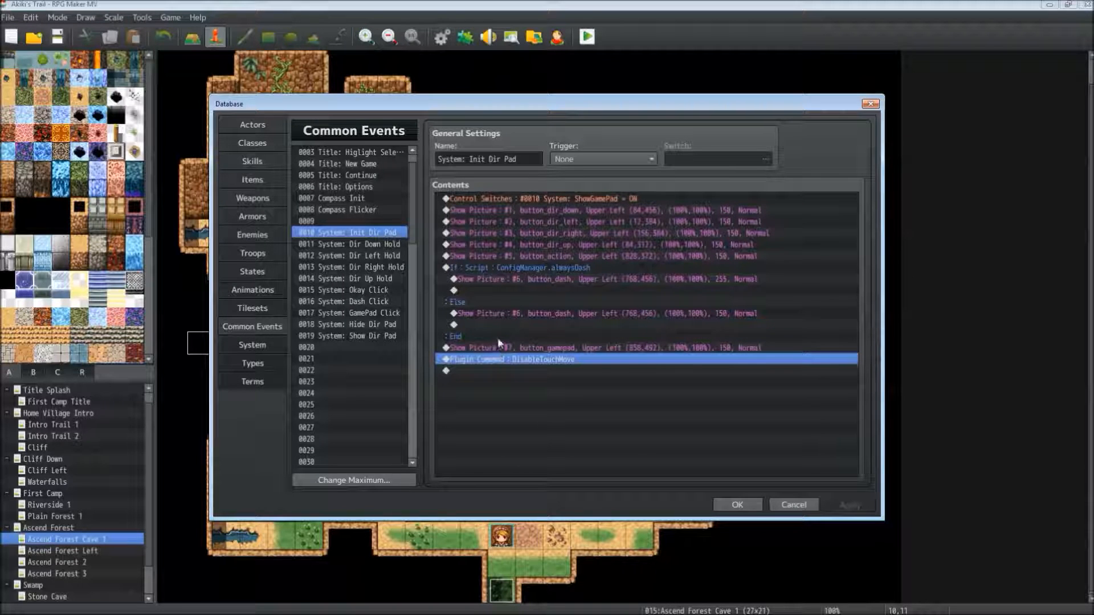
pyautogui.click(499, 211)
pyautogui.click(392, 234)
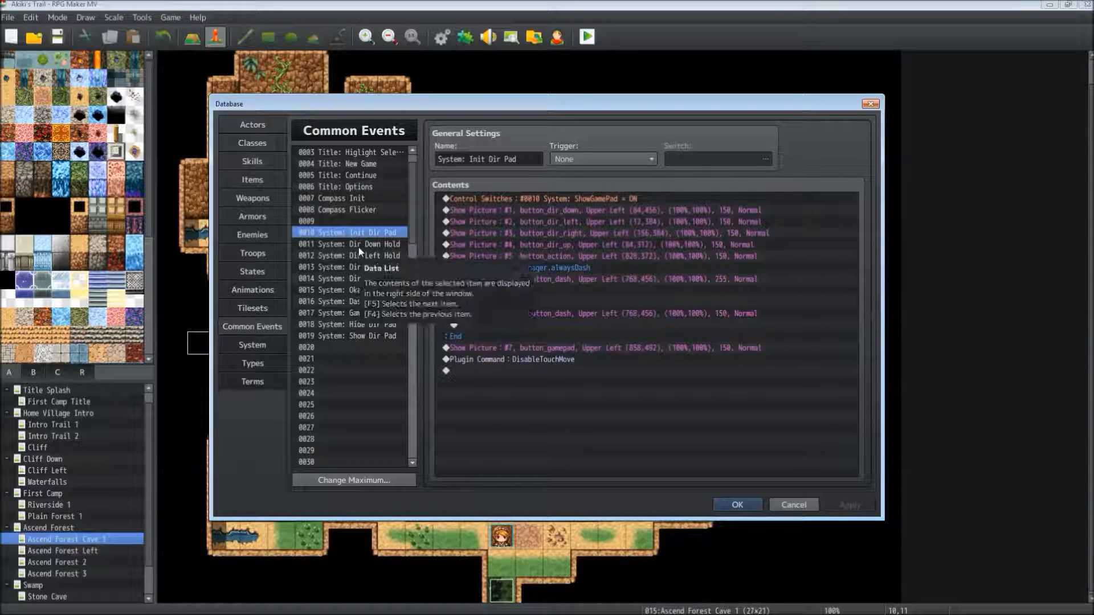
# Examine the System: Dir Down Hold common event's name, its Picture Event 1 Hold comment and its MovePlayer Down plugin command
pyautogui.click(359, 254)
pyautogui.click(358, 245)
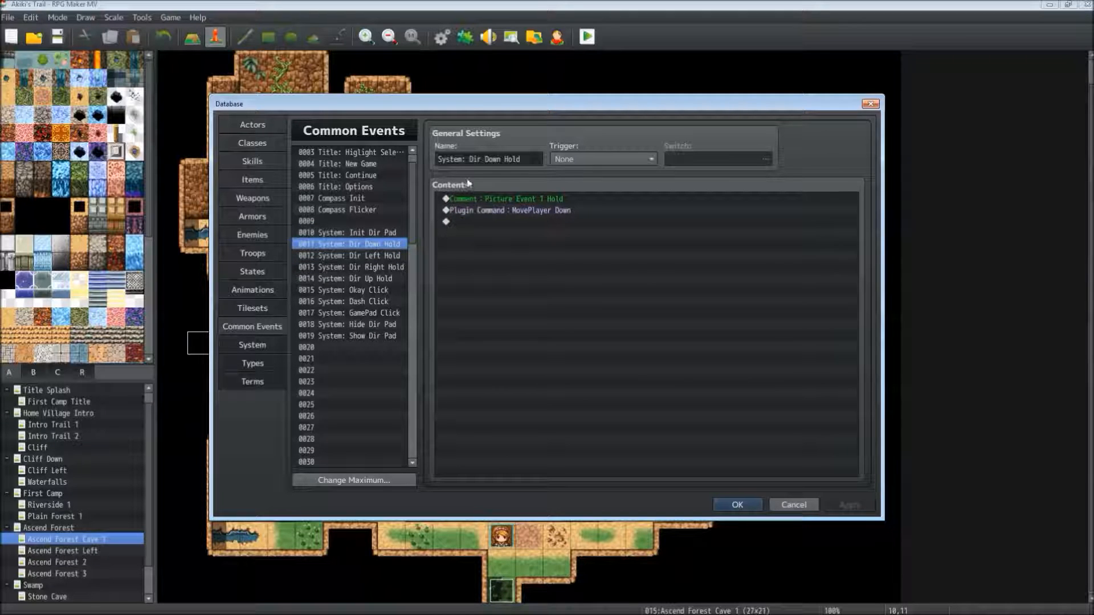
pyautogui.tripleClick(515, 159)
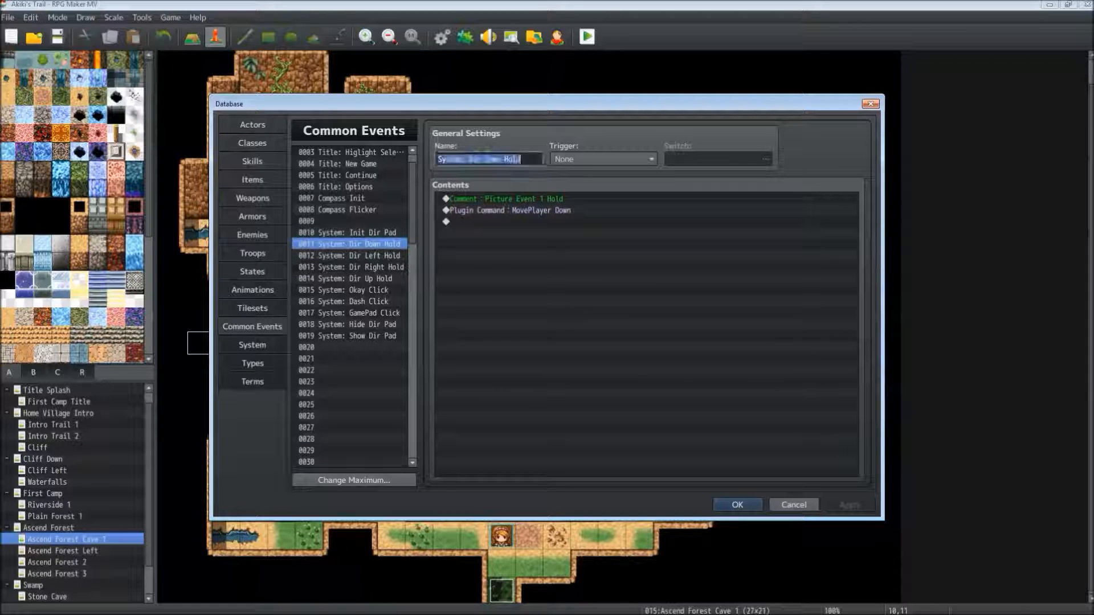
pyautogui.click(464, 294)
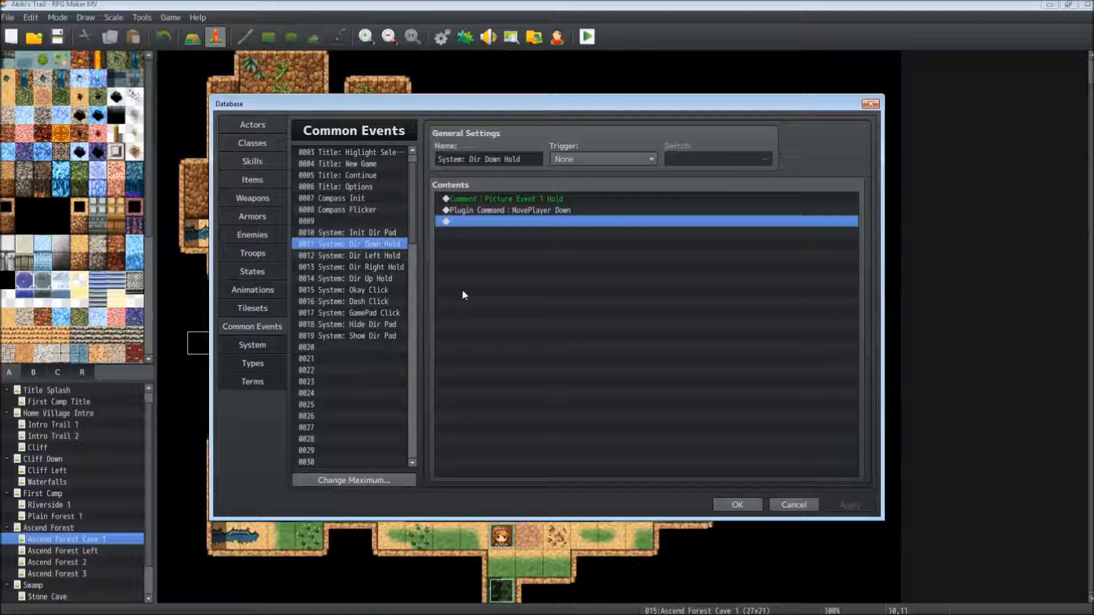
pyautogui.click(539, 199)
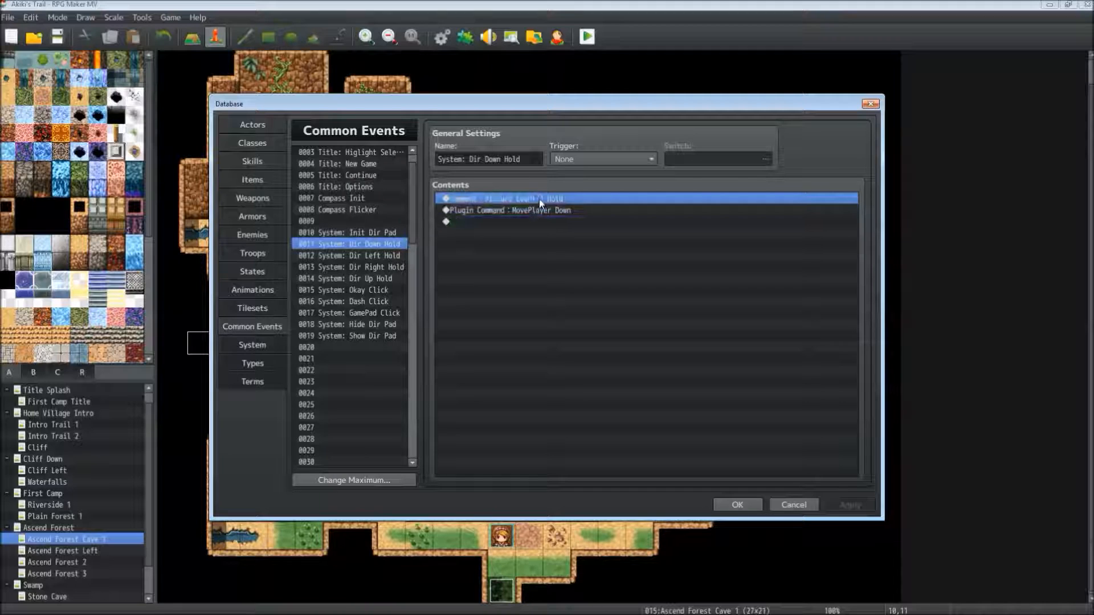
pyautogui.click(340, 278)
pyautogui.click(339, 245)
pyautogui.click(338, 279)
pyautogui.click(336, 249)
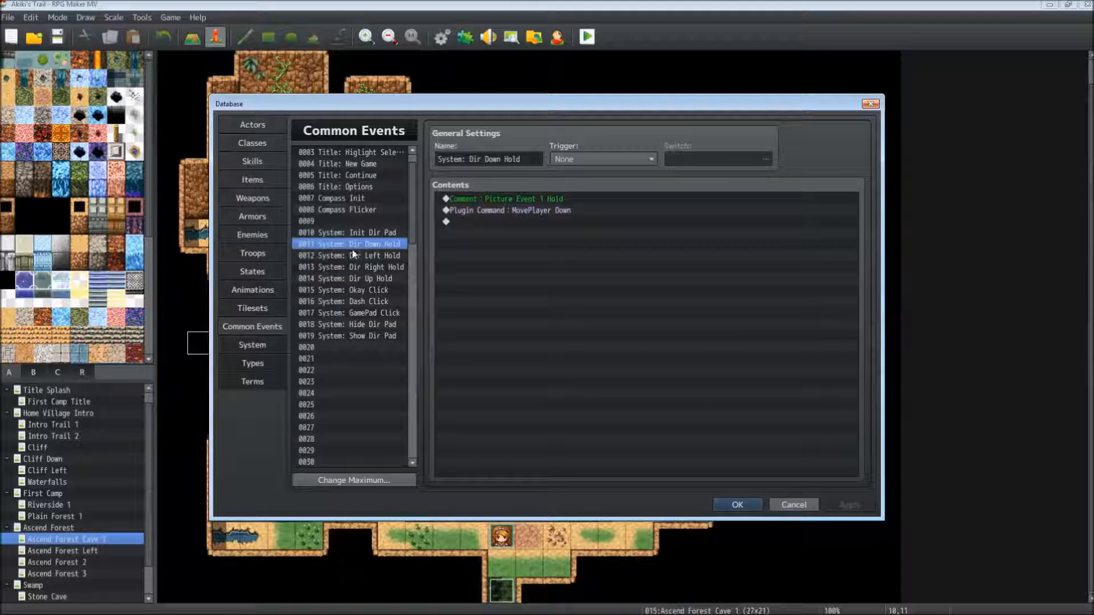
pyautogui.click(527, 212)
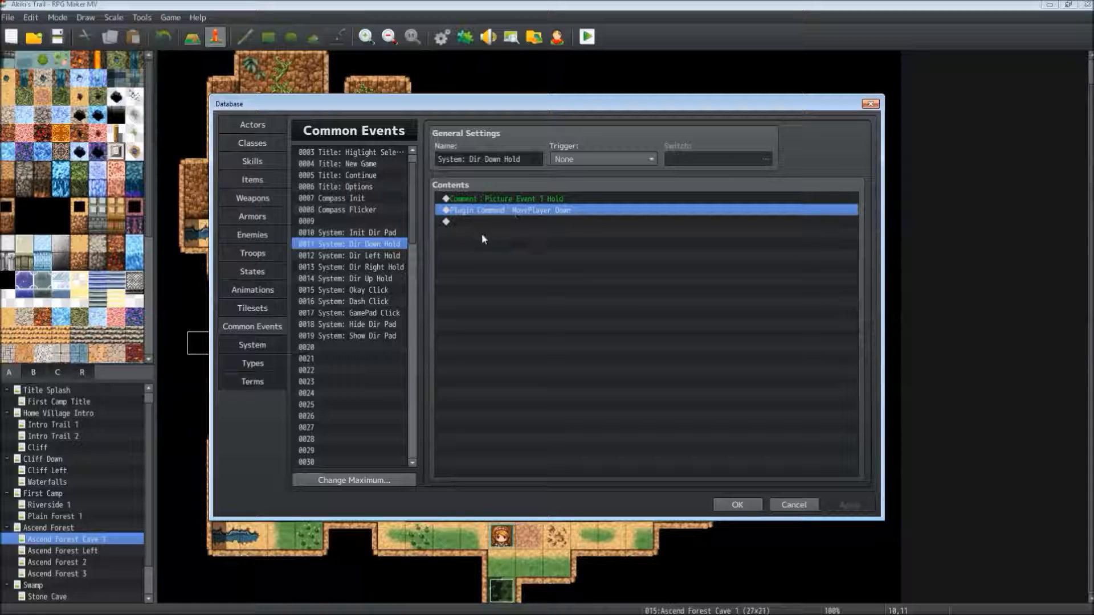
# Review the Dir Left, Dir Right and Dir Up Hold common events and compare all four directional hold events
pyautogui.click(366, 255)
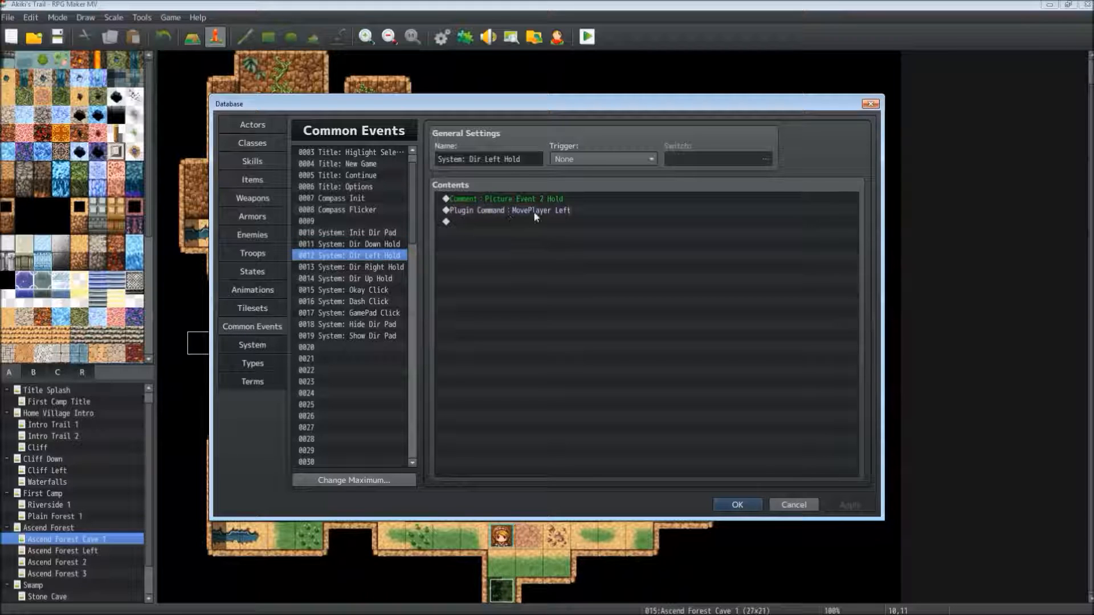
pyautogui.click(360, 267)
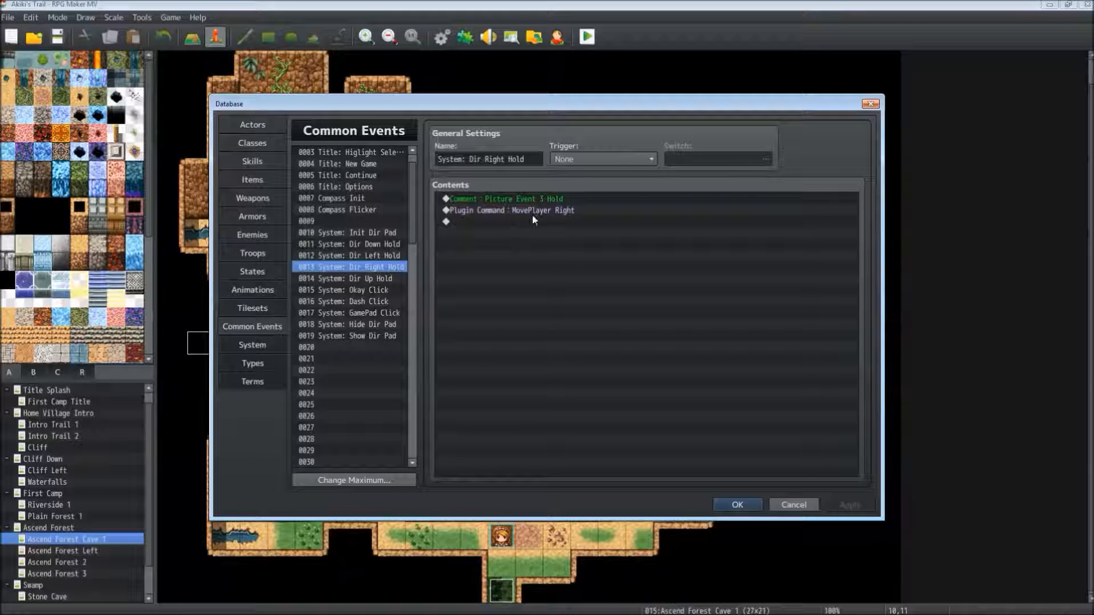
pyautogui.click(390, 278)
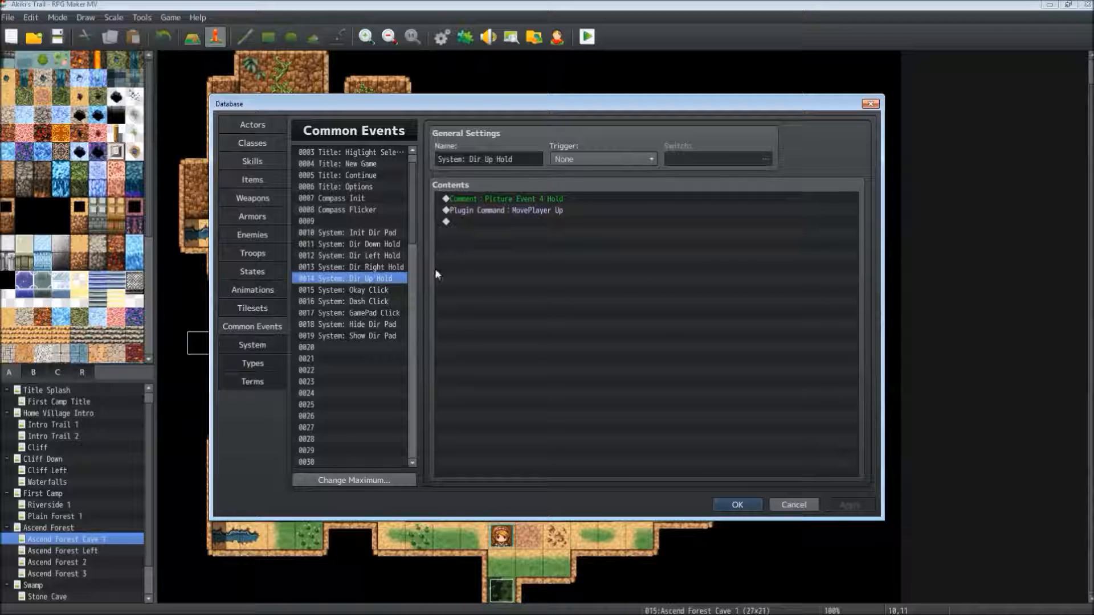
pyautogui.click(353, 245)
pyautogui.click(353, 256)
pyautogui.click(352, 266)
pyautogui.click(353, 279)
pyautogui.click(353, 245)
pyautogui.click(353, 256)
pyautogui.click(352, 267)
pyautogui.click(350, 279)
# Examine the System: Okay Click event's TriggerButton Ok command and the System: Dash Click event's alwaysDash conditional branches
pyautogui.click(360, 290)
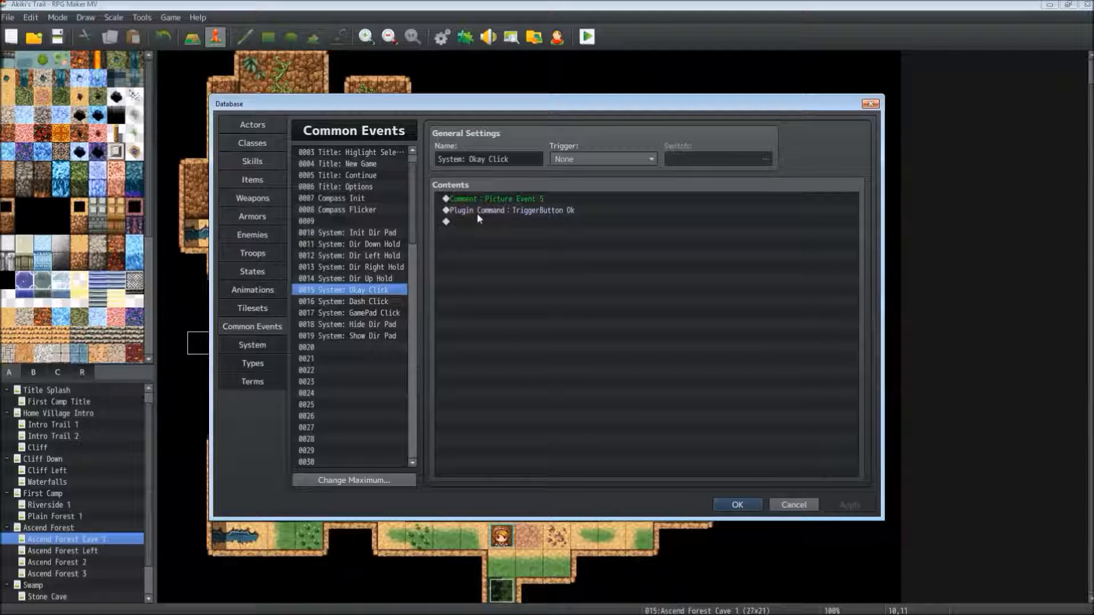
pyautogui.click(547, 212)
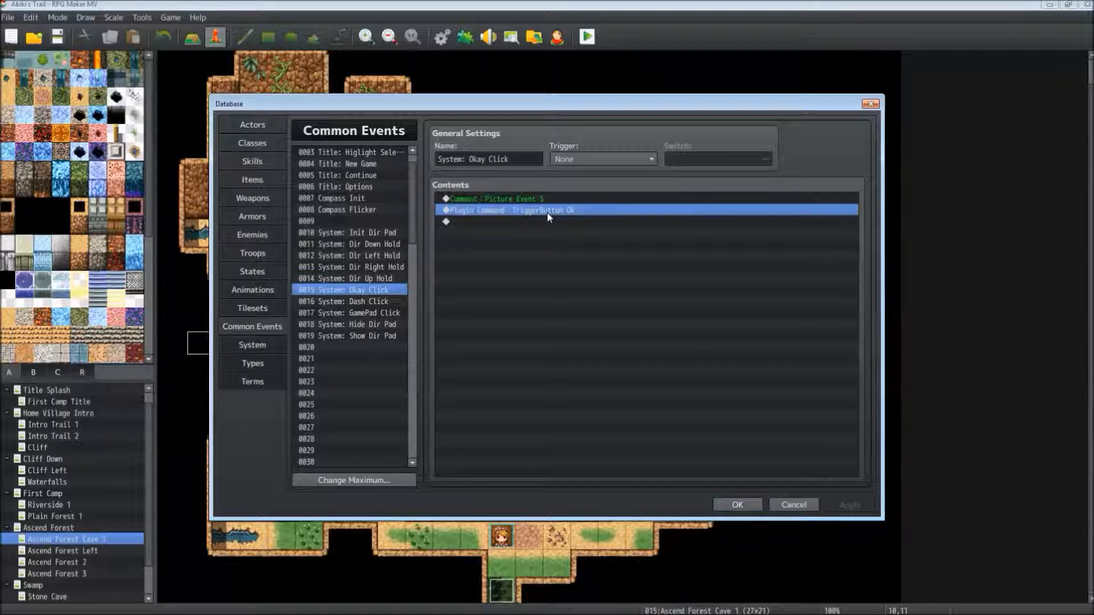
pyautogui.click(351, 302)
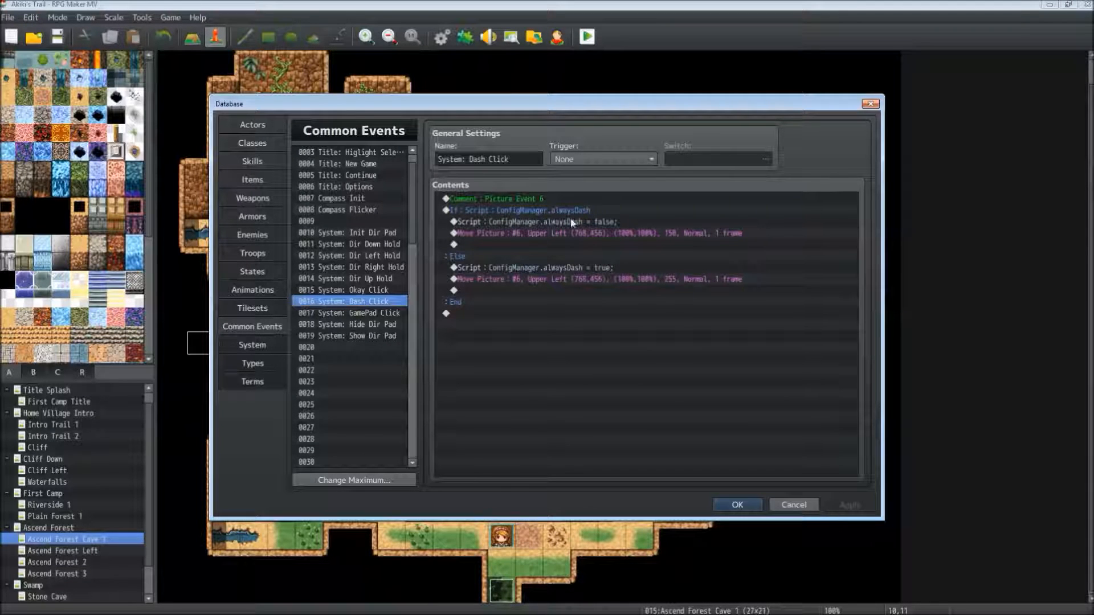
pyautogui.click(498, 214)
pyautogui.click(494, 224)
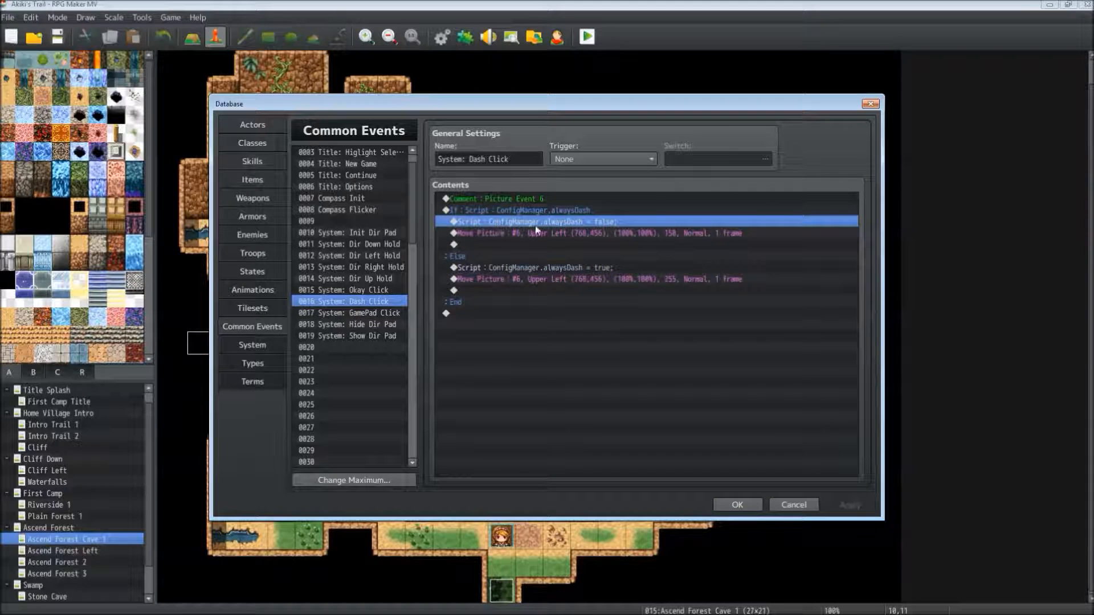
pyautogui.click(502, 234)
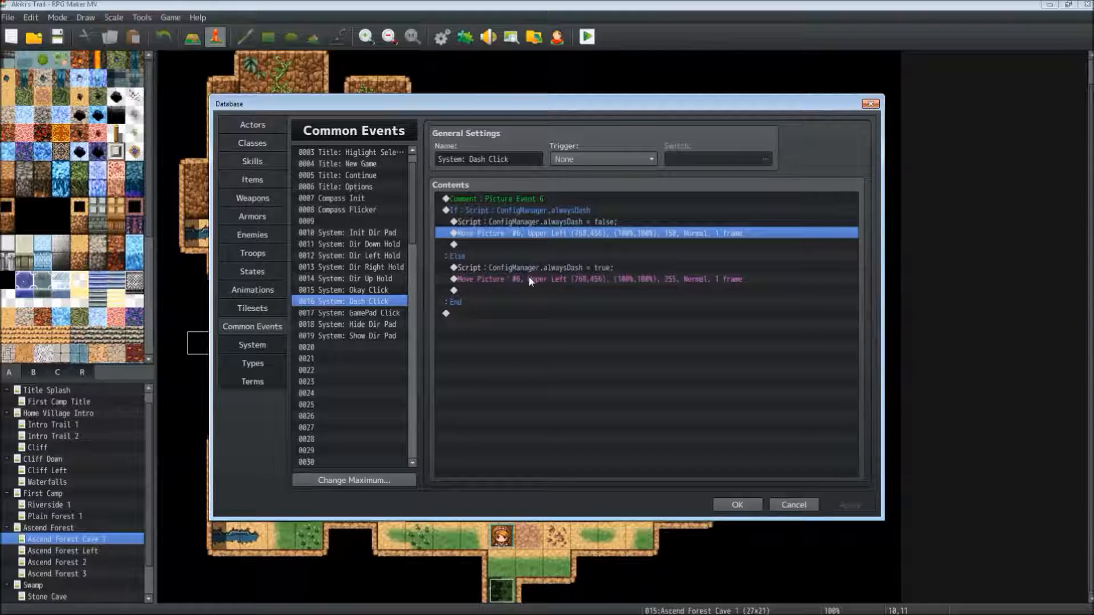
pyautogui.click(512, 257)
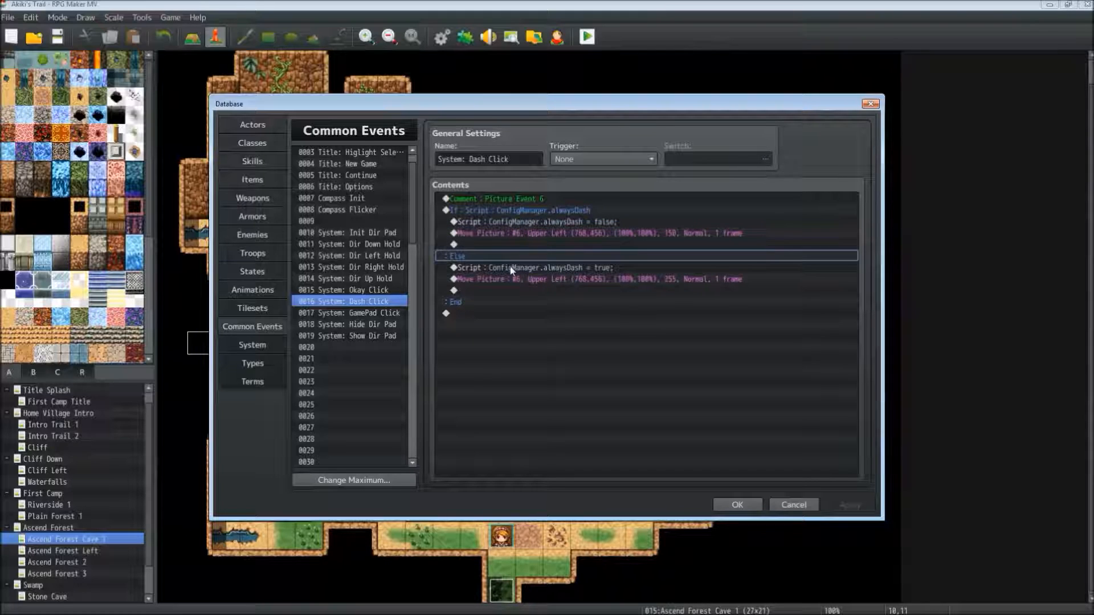
pyautogui.click(511, 266)
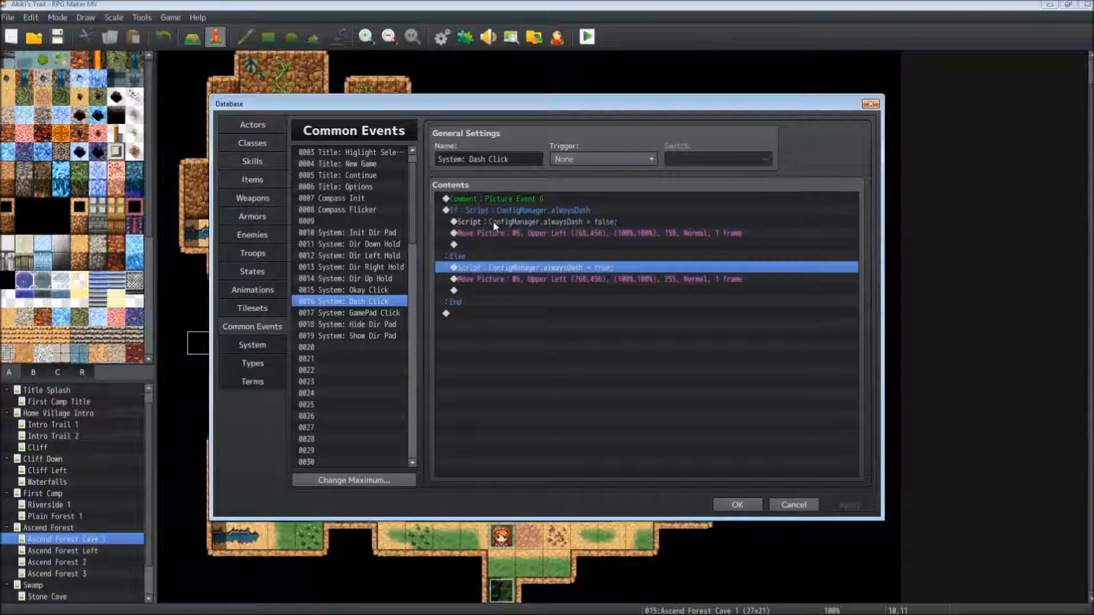
# Review the two Move Picture commands for picture #6 in the System: Dash Click event's alwaysDash branches
pyautogui.click(512, 279)
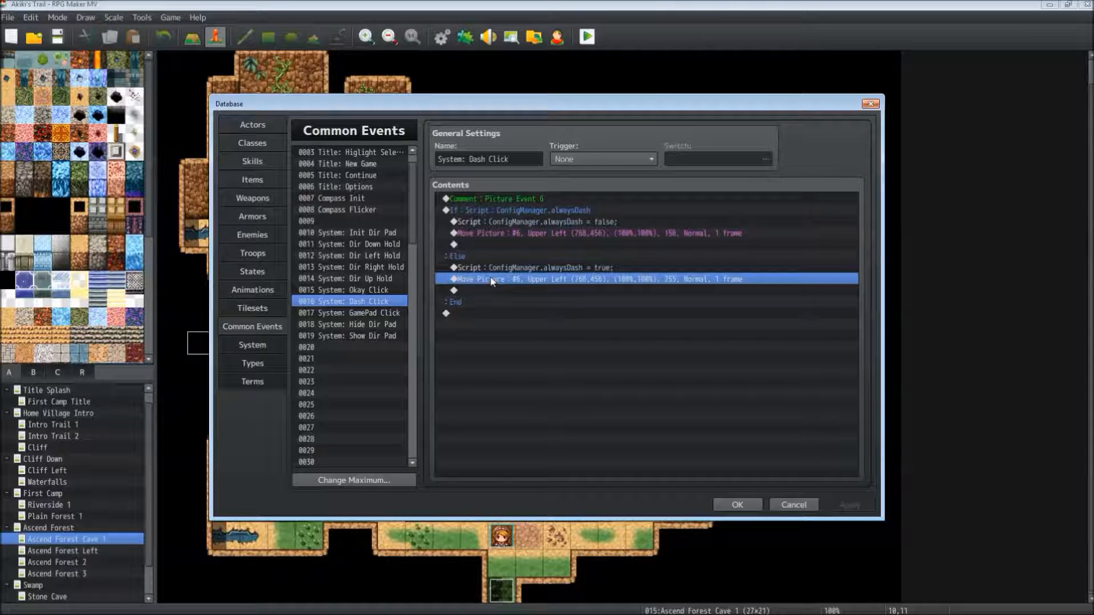
pyautogui.click(491, 257)
pyautogui.click(488, 233)
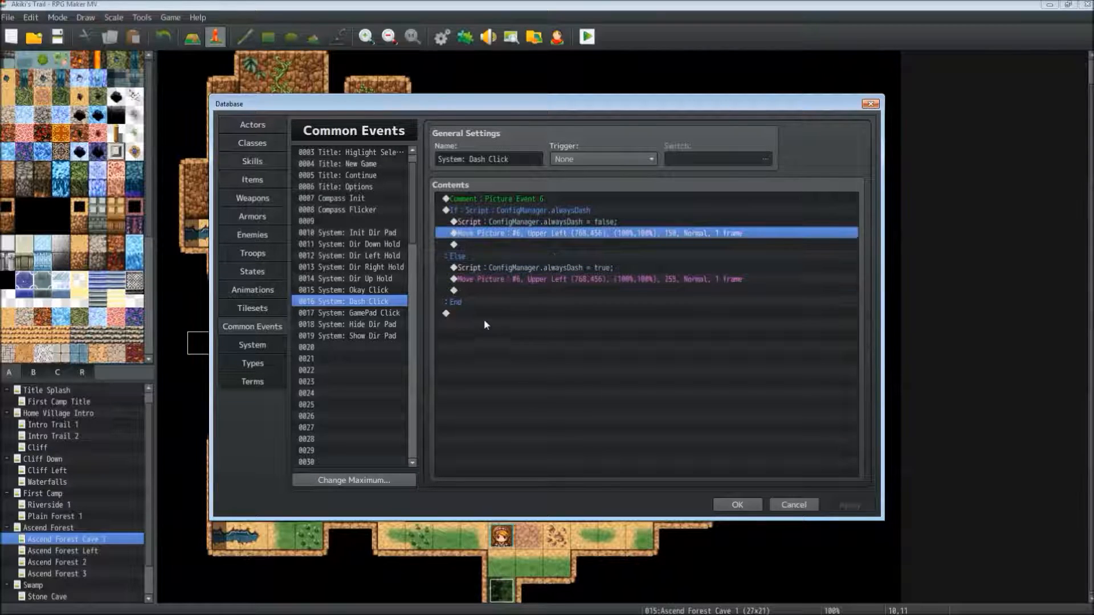
# Examine the System: GamePad Click event's ShowGamePad condition, its switch controls, and its Hide Dir Pad and Show Dir Pad calls
pyautogui.click(336, 313)
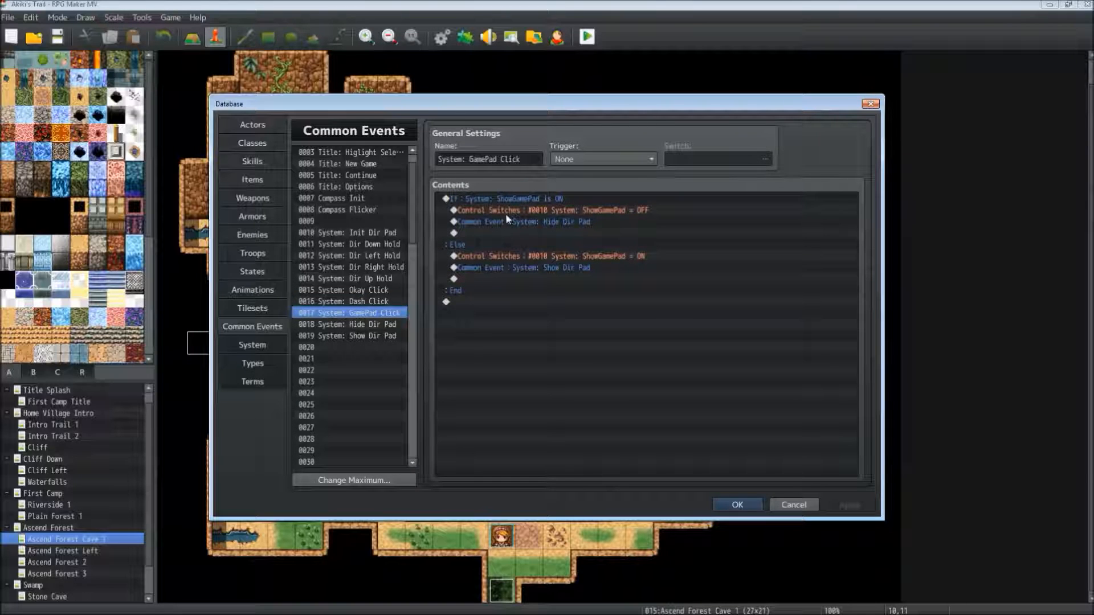
pyautogui.hotkey('ctrl', 'a')
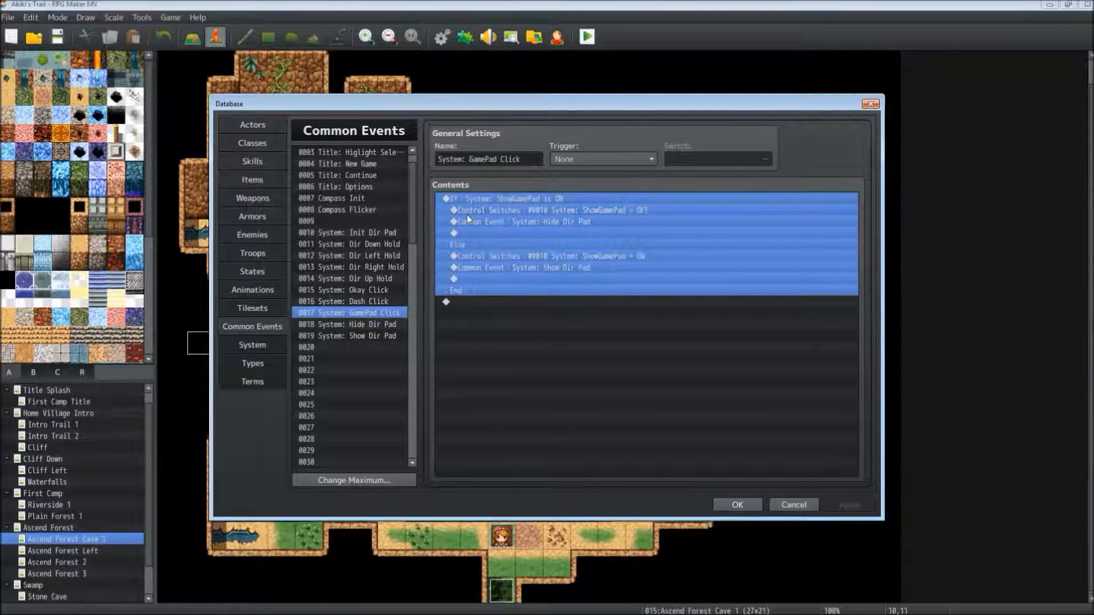
pyautogui.click(472, 233)
pyautogui.click(484, 199)
pyautogui.press('Down')
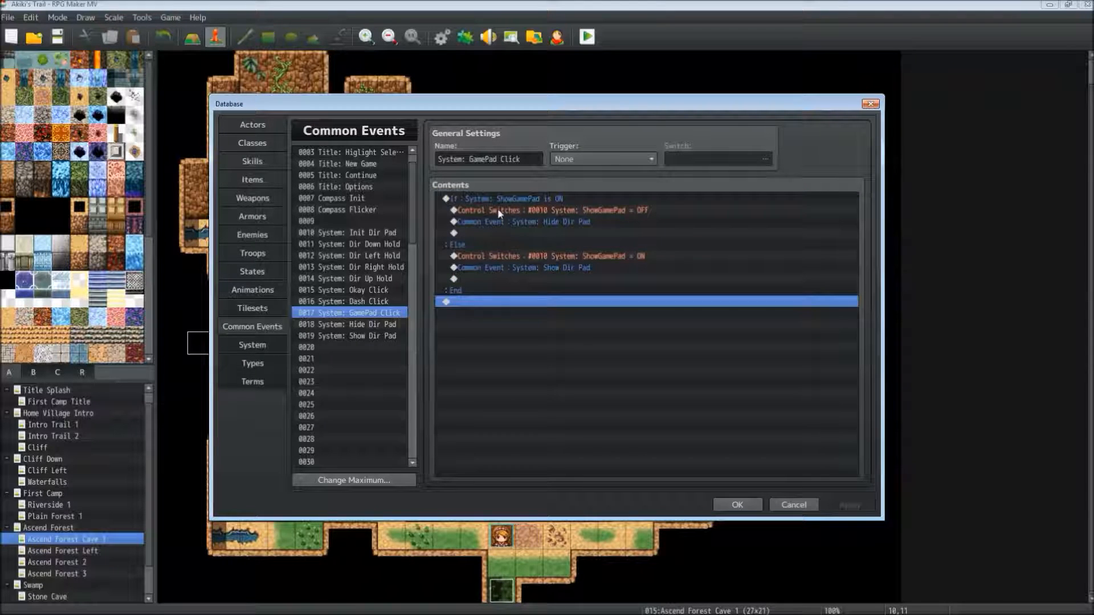
pyautogui.click(497, 210)
pyautogui.click(495, 223)
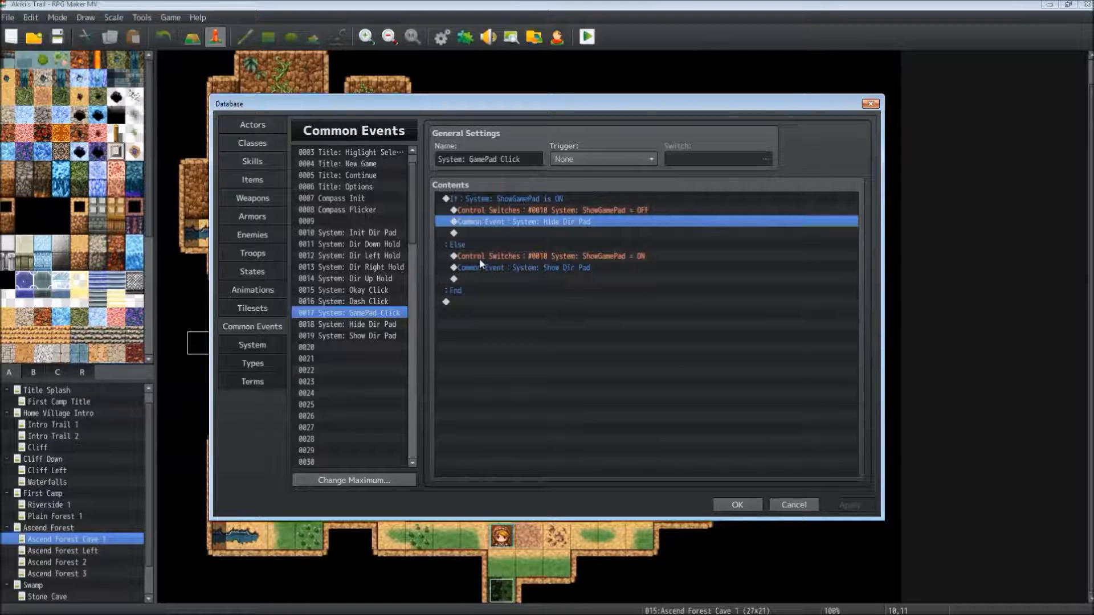
pyautogui.click(501, 258)
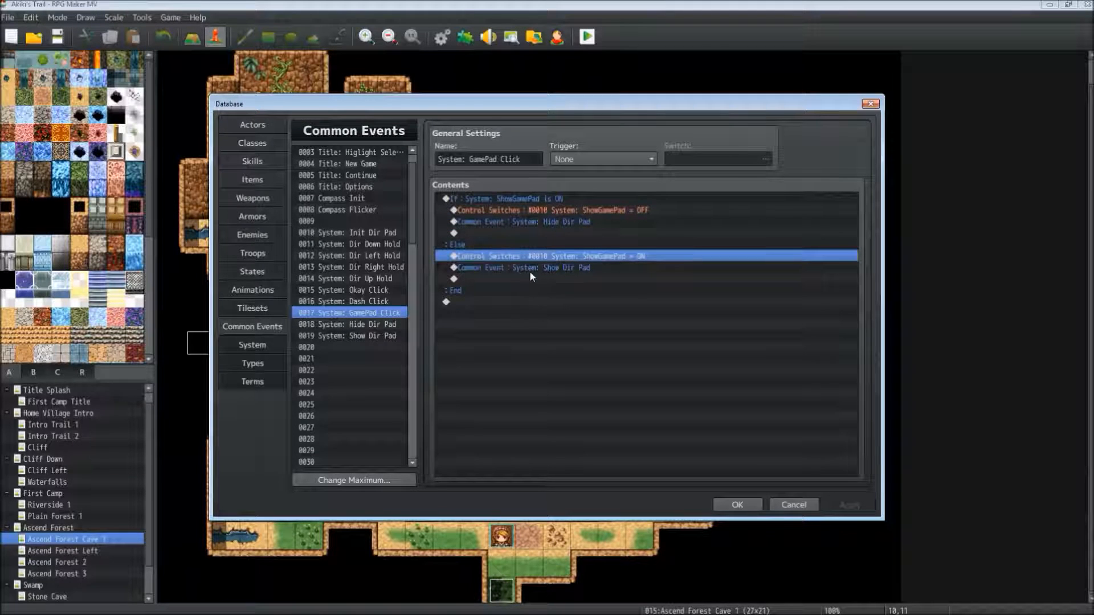
pyautogui.click(500, 268)
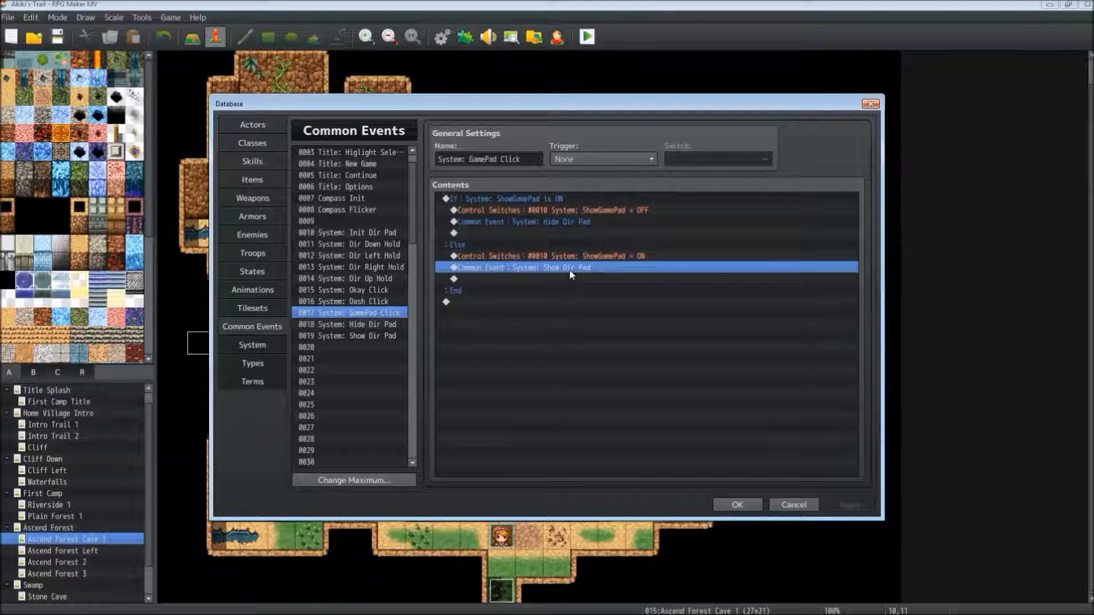
# Inspect the opacity setting of the Move Picture command for picture #1 in the System: Hide Dir Pad event
pyautogui.click(343, 327)
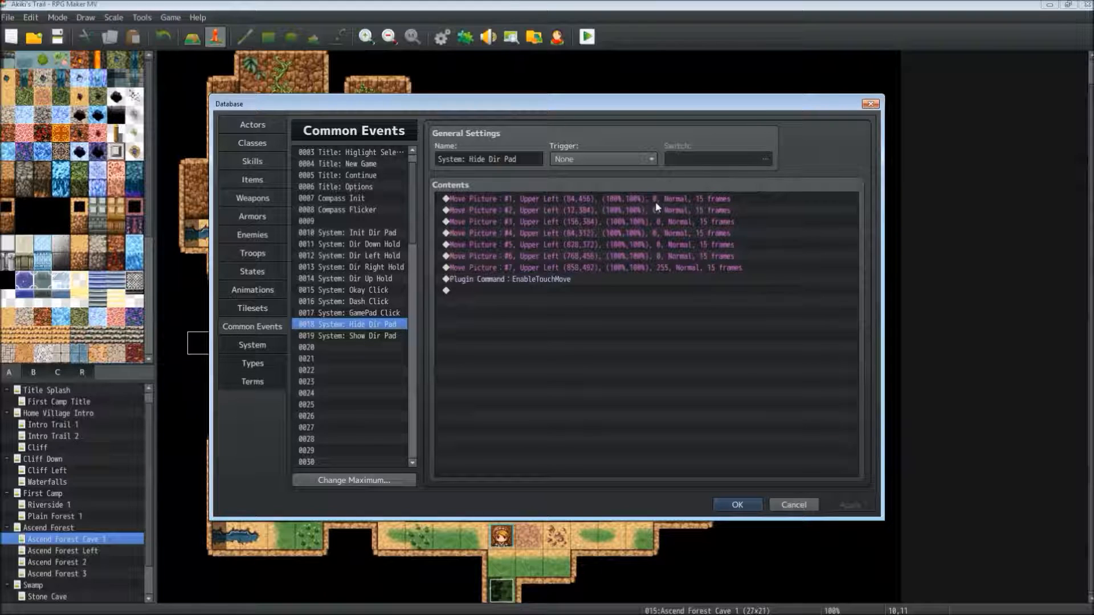
pyautogui.rightClick(560, 200)
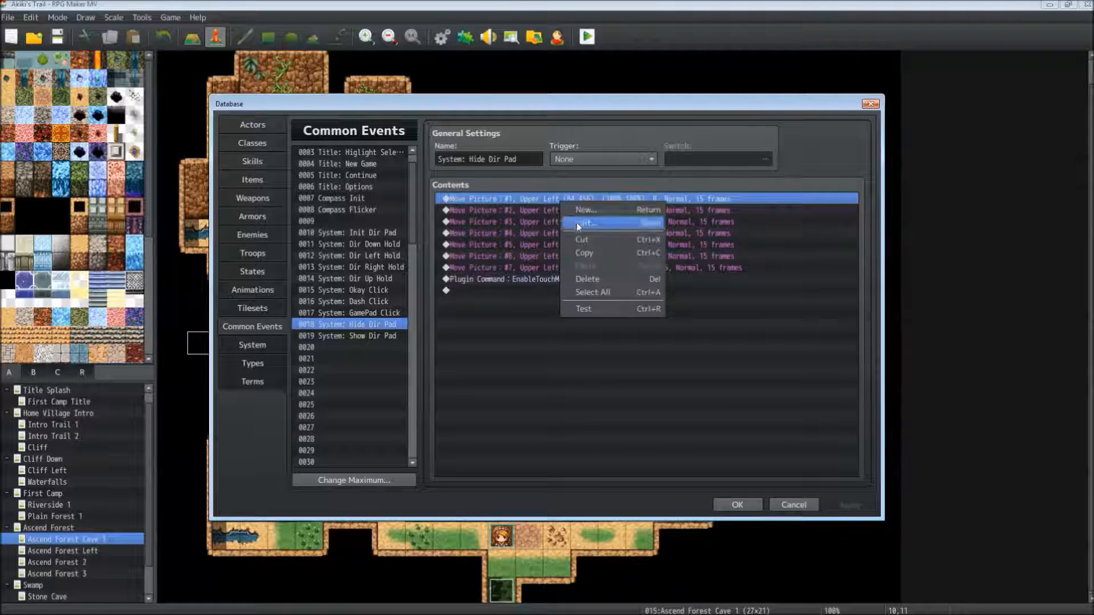
pyautogui.click(576, 207)
pyautogui.click(718, 366)
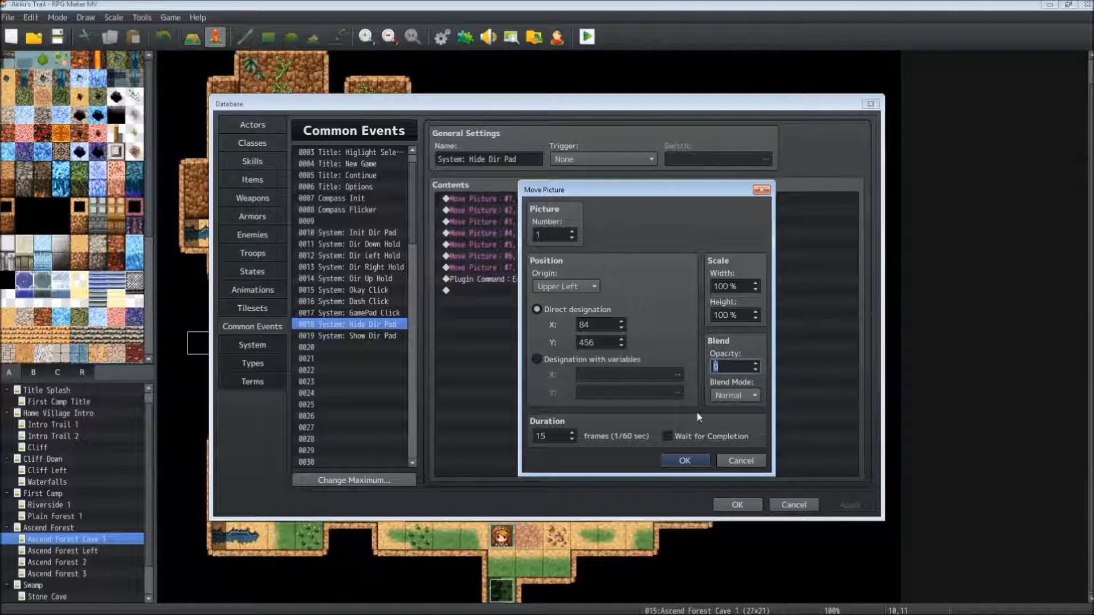
pyautogui.click(694, 459)
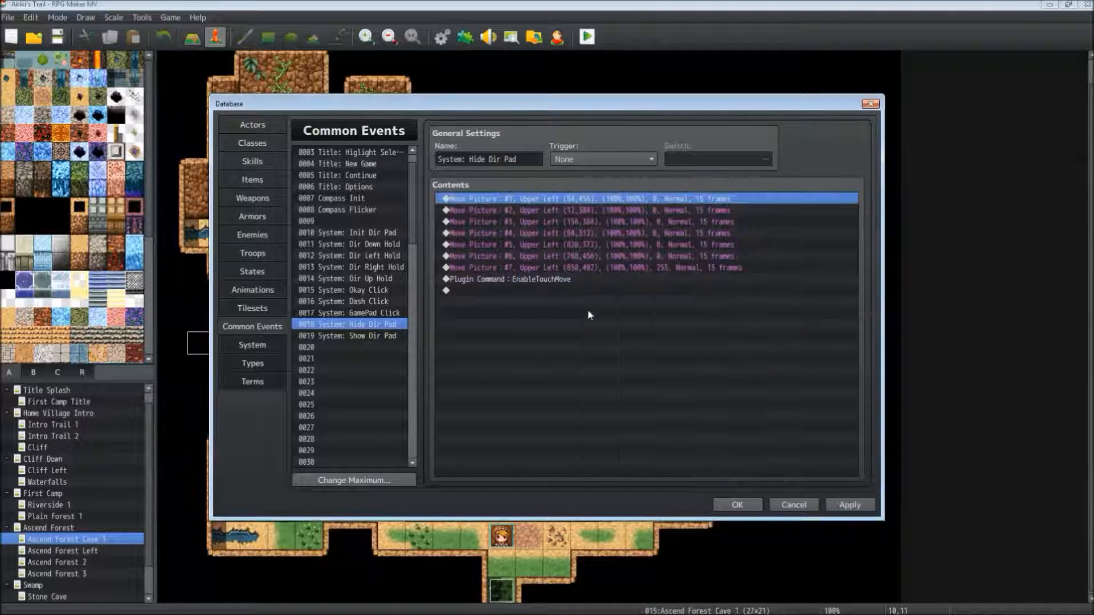
# Check Hide Dir Pad's command for picture #7 and view its button_gamepad.png image in the project's pictures folder in Windows Explorer
pyautogui.click(464, 281)
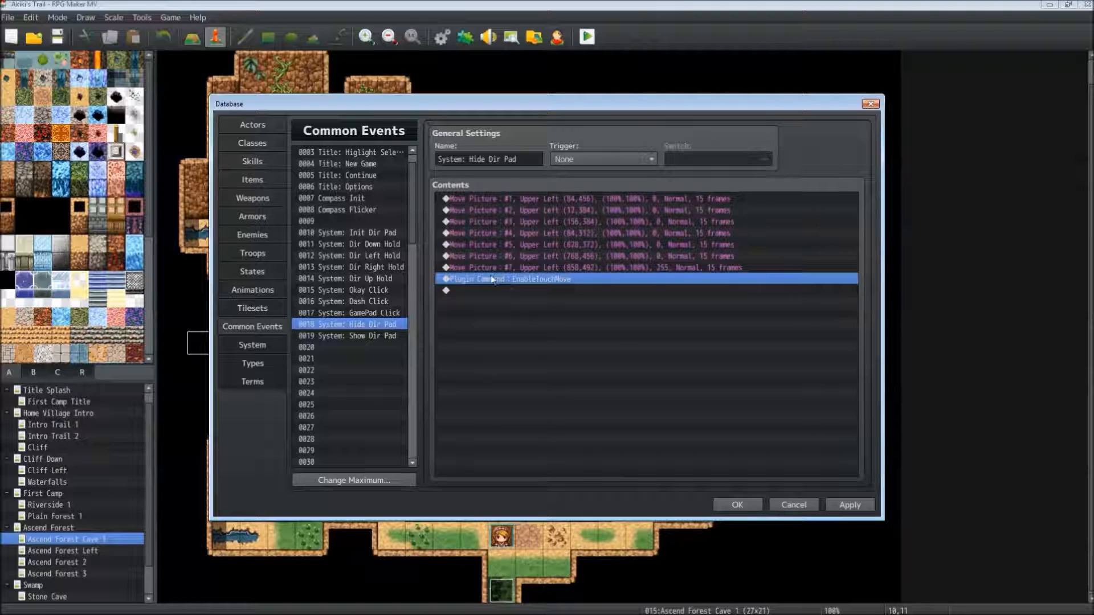
pyautogui.click(516, 267)
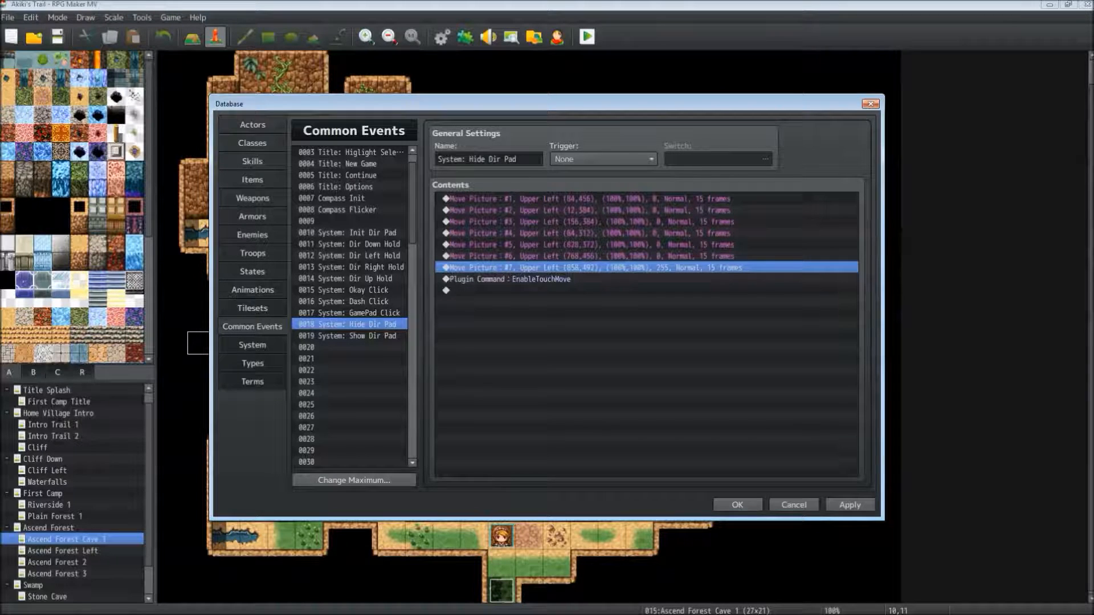
pyautogui.click(17, 50)
pyautogui.click(691, 99)
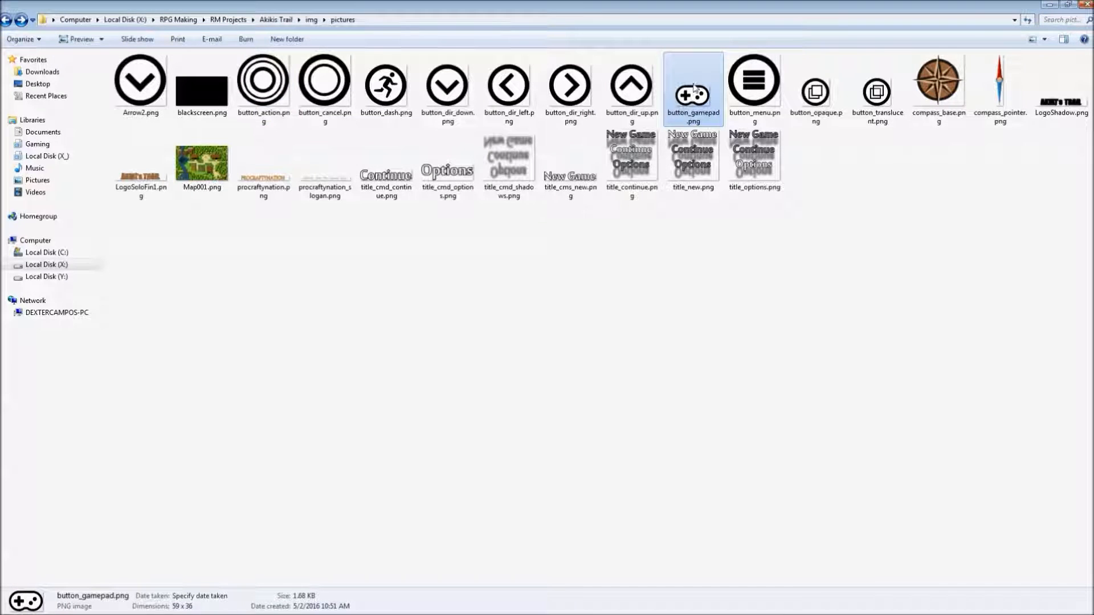
pyautogui.click(1052, 7)
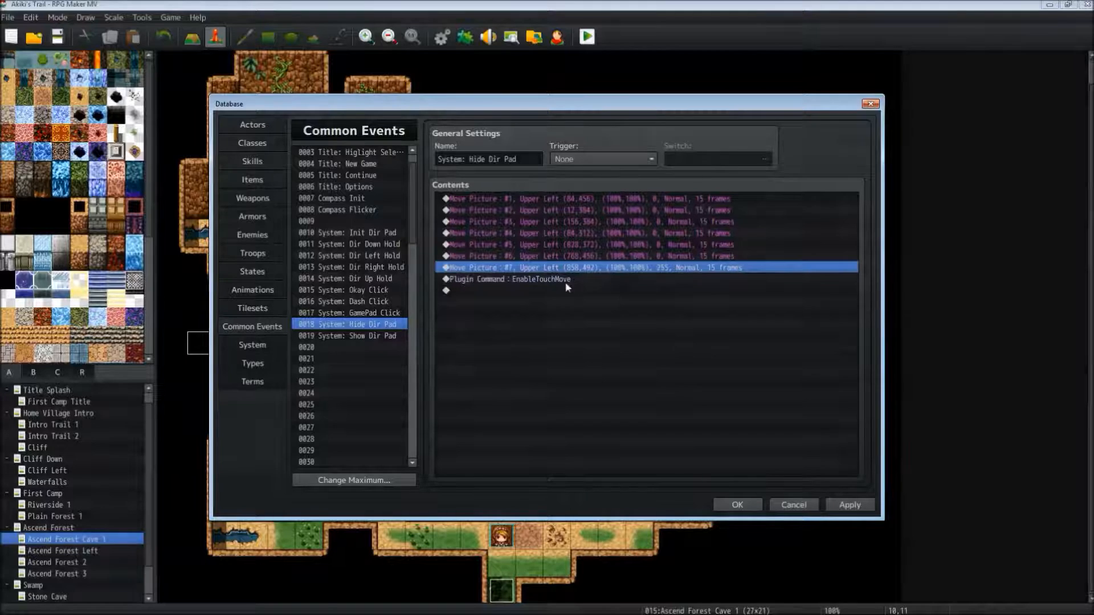
# Review picture #7's Move Picture command and the EnableTouchMove plugin command at the end of the Hide Dir Pad event
pyautogui.rightClick(657, 269)
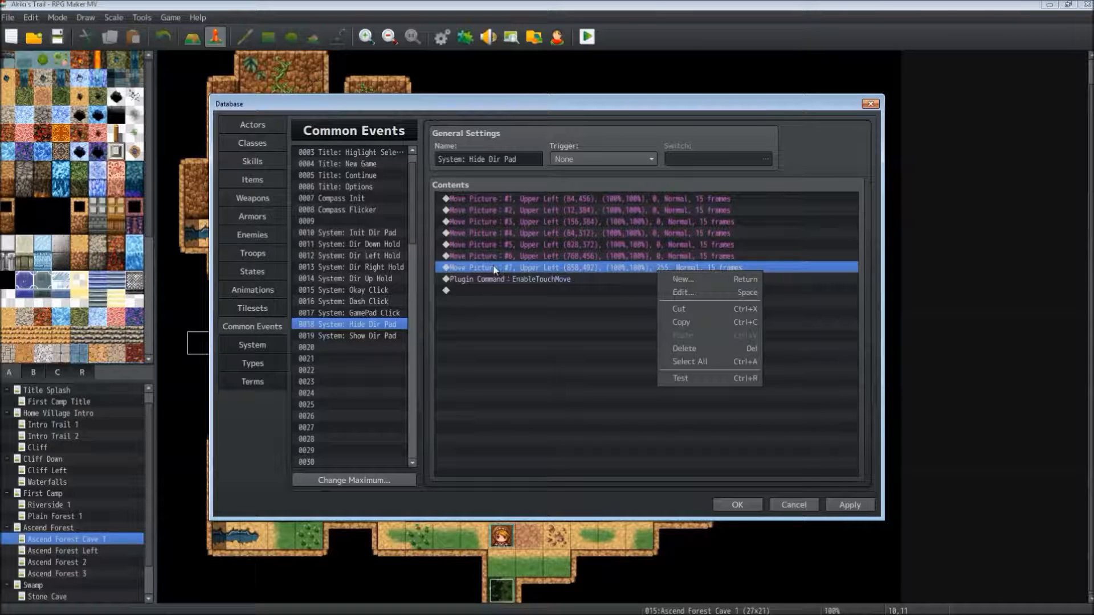
pyautogui.click(496, 271)
pyautogui.click(477, 280)
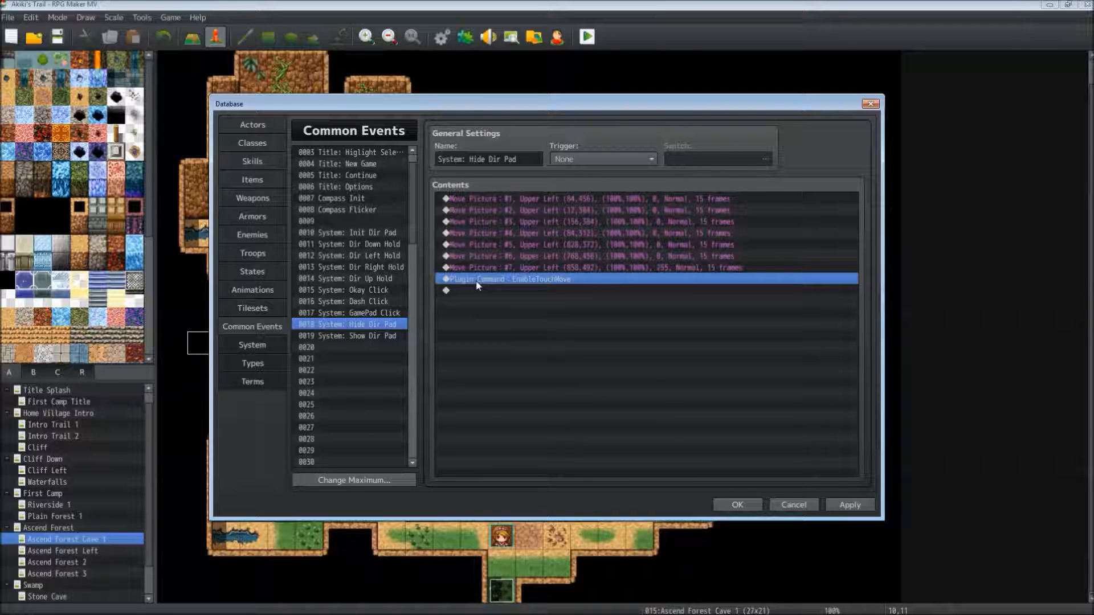
pyautogui.click(476, 290)
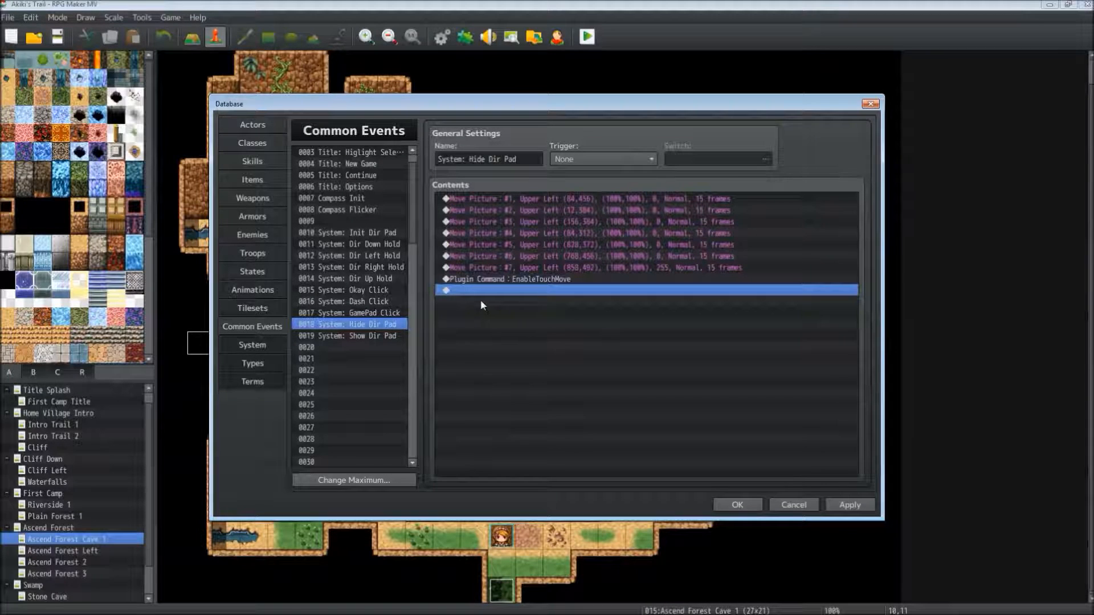
# Examine the System: Show Dir Pad event's Move Picture commands, its alwaysDash condition for picture #6, and its DisableTouchMove plugin command
pyautogui.click(333, 335)
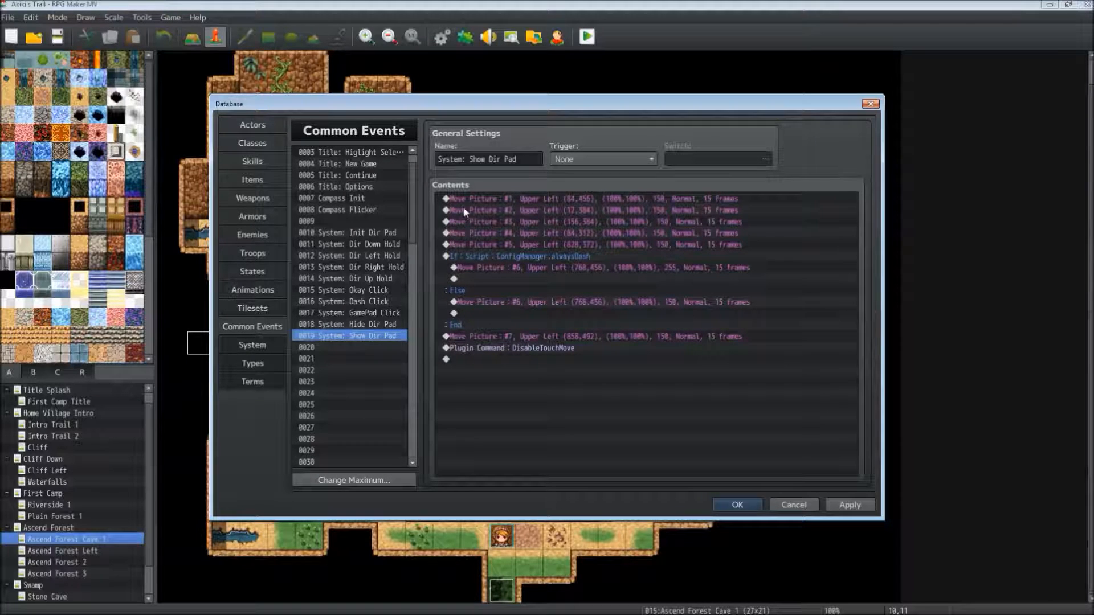
pyautogui.click(662, 201)
pyautogui.click(651, 234)
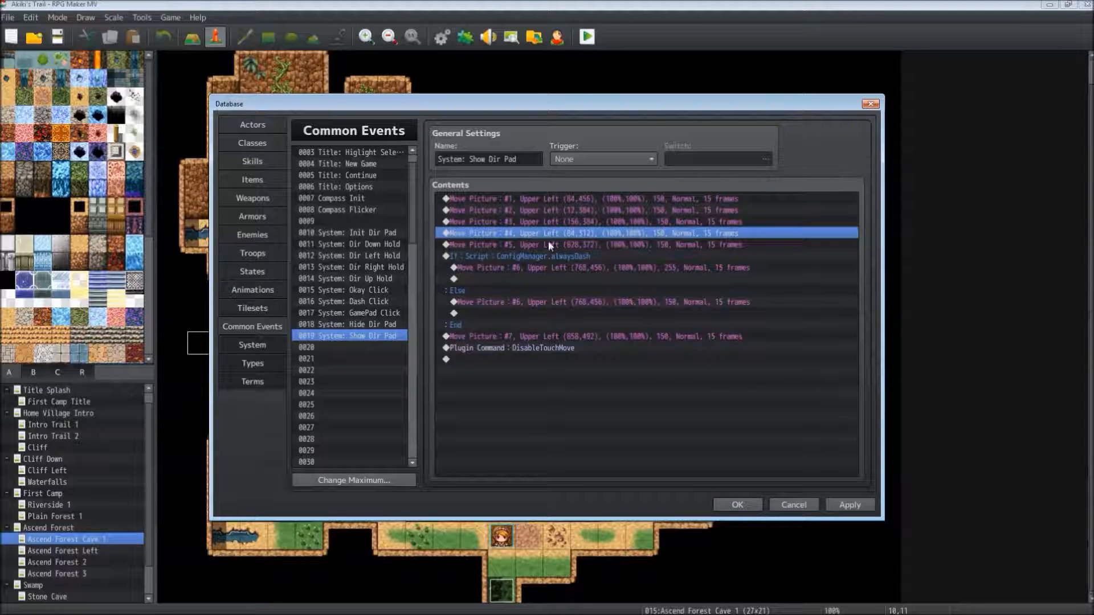
pyautogui.click(532, 258)
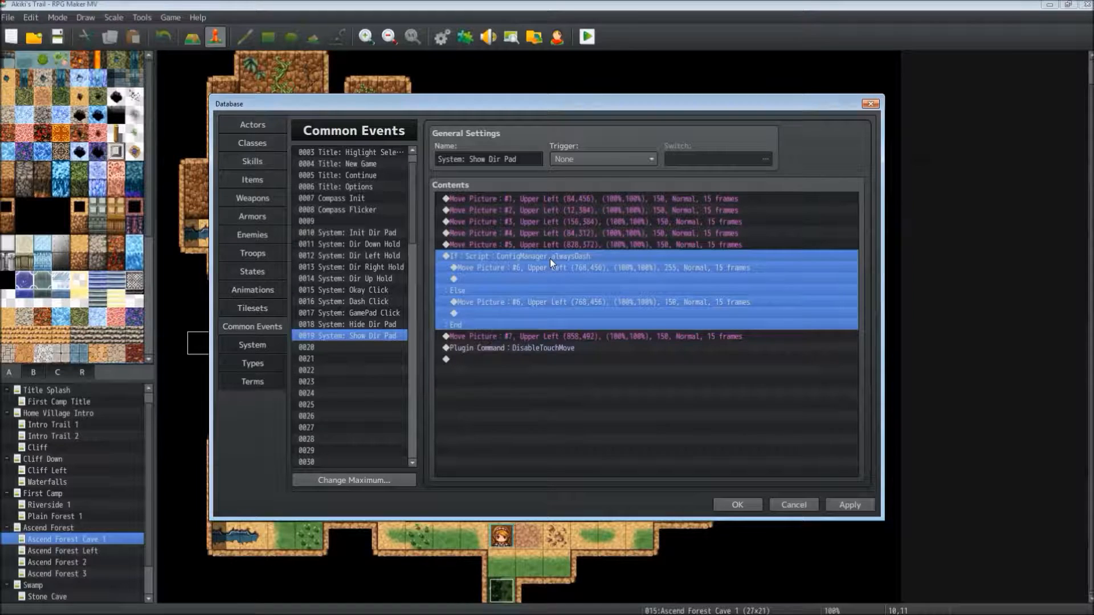
pyautogui.click(504, 278)
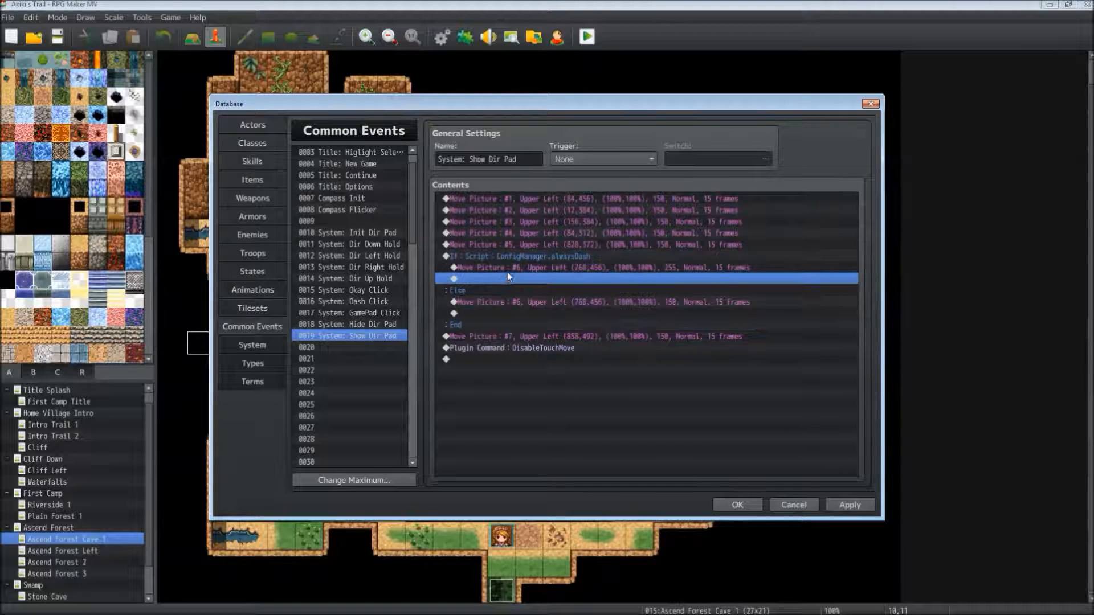
pyautogui.click(519, 269)
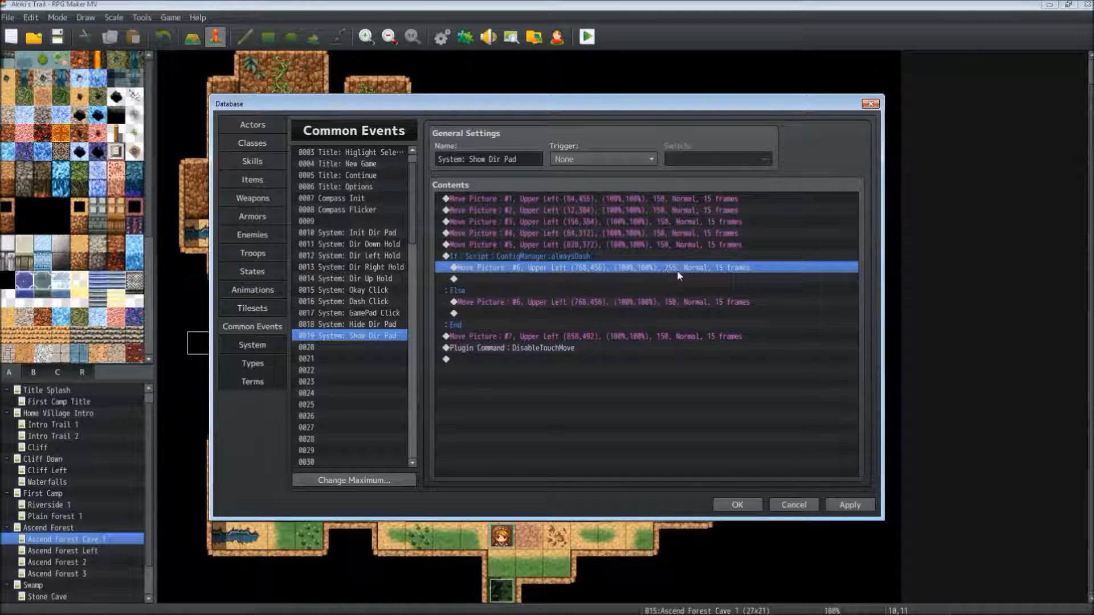
pyautogui.click(523, 351)
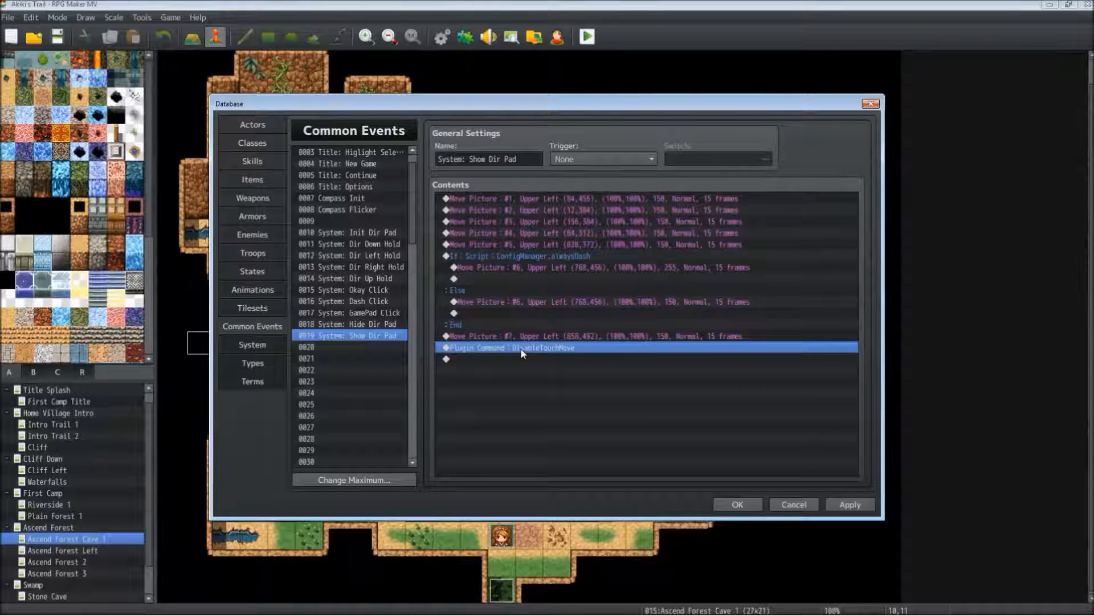
# Look back over the Hide Dir Pad and Init Dir Pad events and the four directional hold events
pyautogui.click(348, 325)
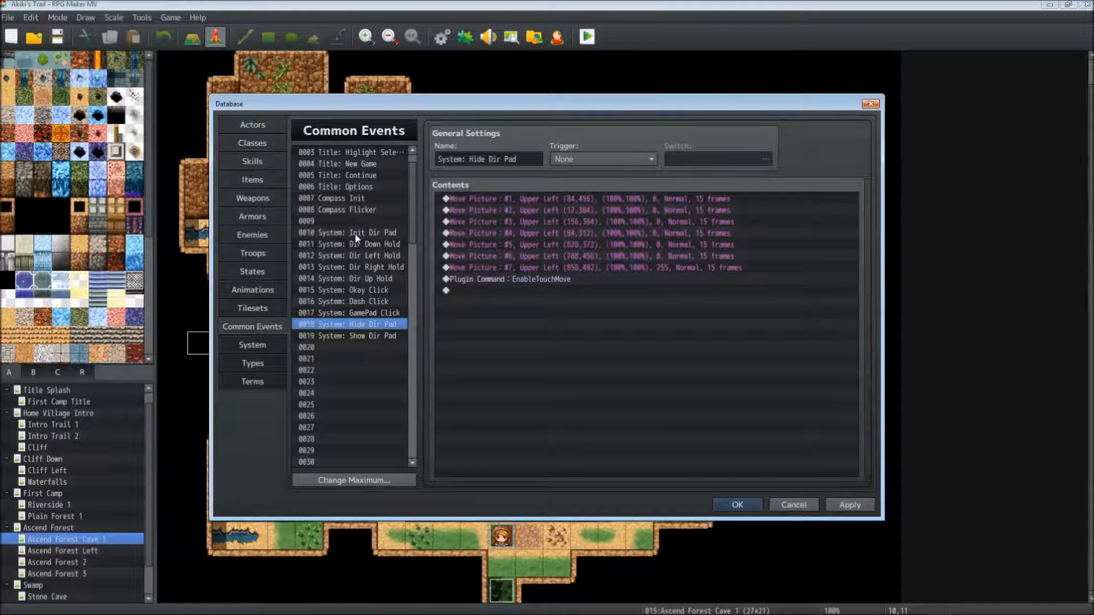
pyautogui.click(354, 234)
pyautogui.press('Down')
pyautogui.press('Down')
pyautogui.press('Down')
pyautogui.press('Down')
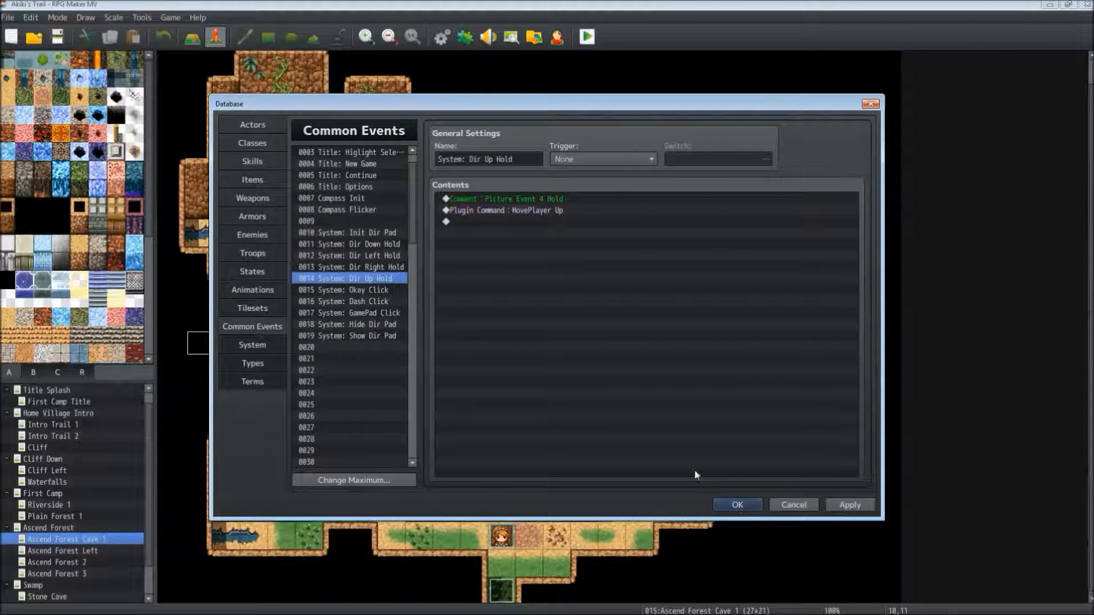
pyautogui.click(363, 233)
pyautogui.press('Down')
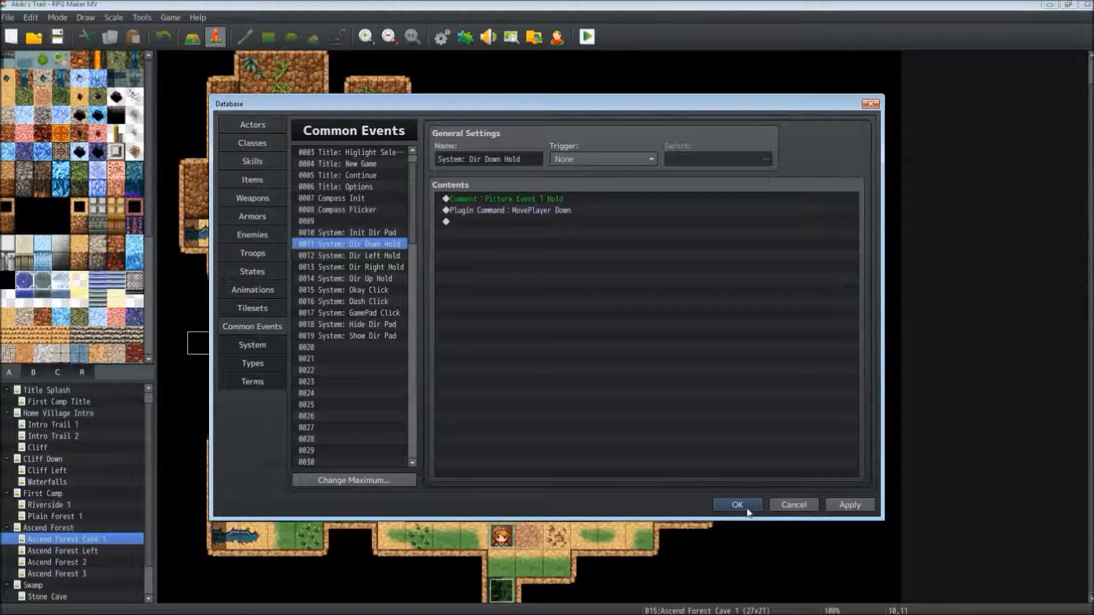
# Examine the gamepad buttons' common event numbers, from 0011 System: Dir Down Hold to 0017 System: GamePad Click
pyautogui.click(353, 234)
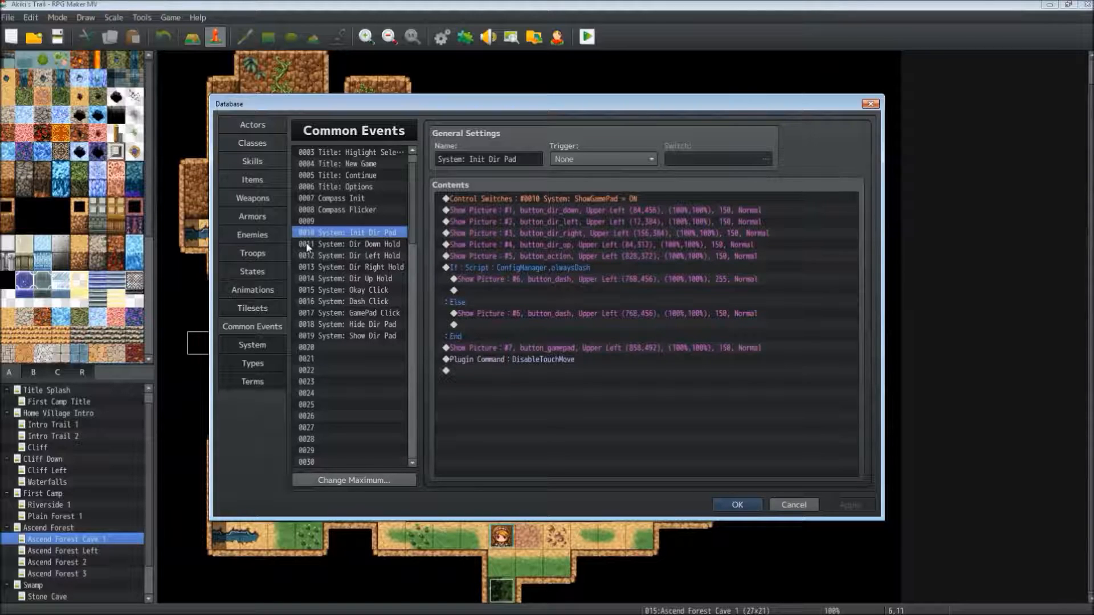
pyautogui.click(307, 245)
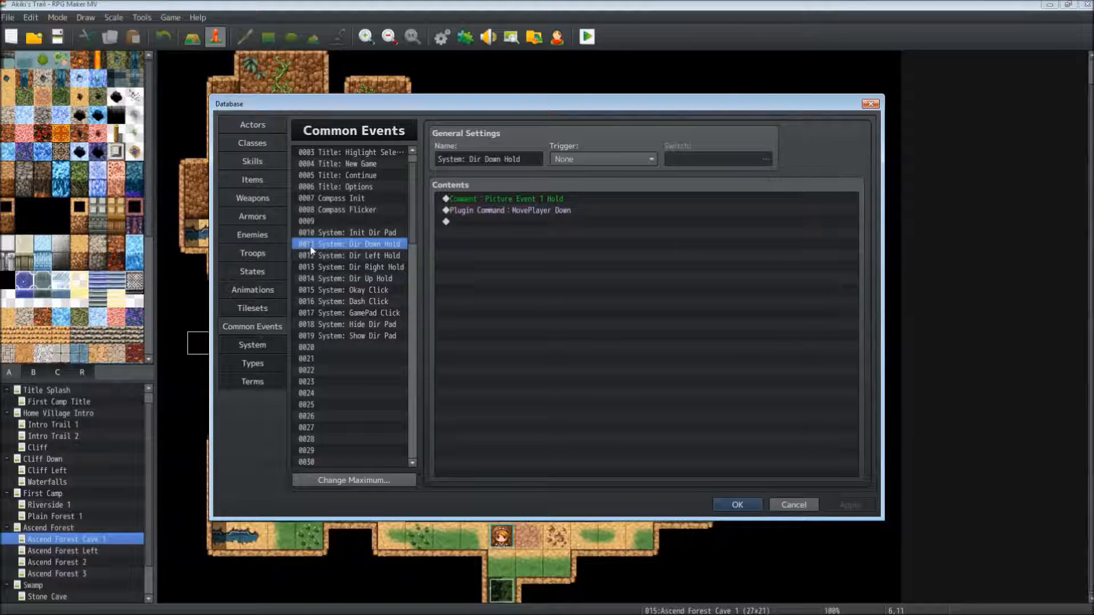
pyautogui.click(311, 315)
pyautogui.click(313, 249)
pyautogui.click(306, 313)
pyautogui.click(309, 246)
pyautogui.click(306, 312)
pyautogui.click(309, 250)
pyautogui.click(310, 315)
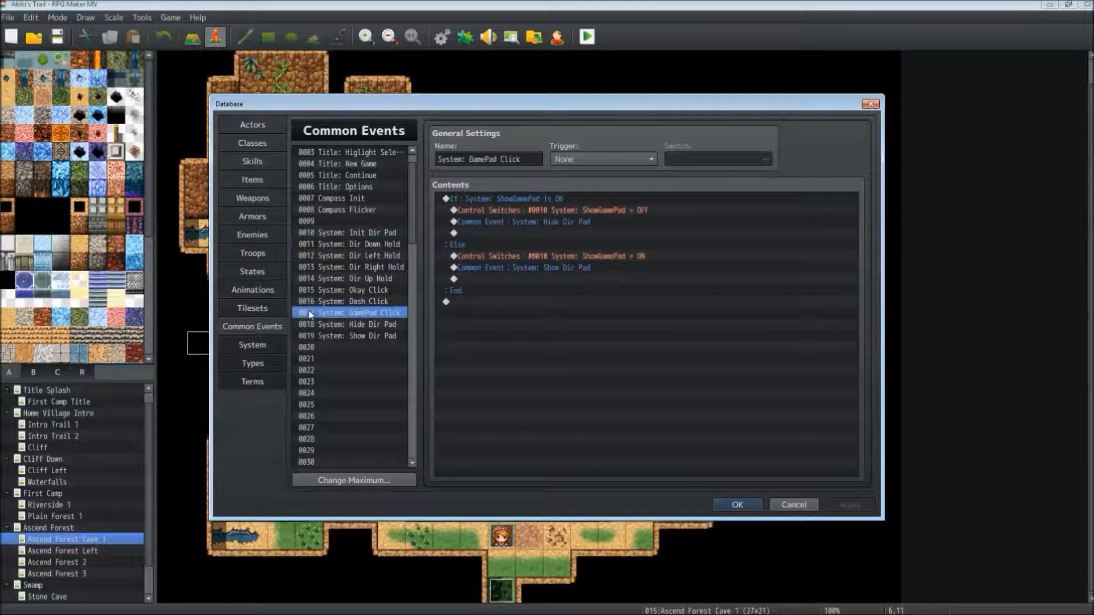
pyautogui.click(310, 249)
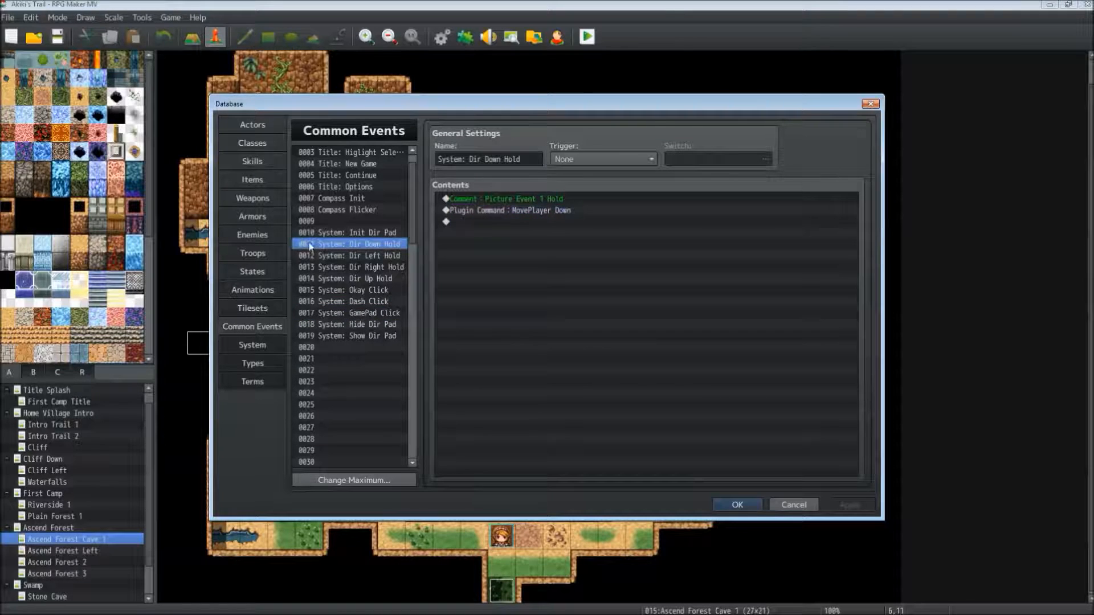
# Switch to the D-PAD notes in Notepad++ and place them over the database window to compare picture numbers, event numbers and event types
pyautogui.click(15, 102)
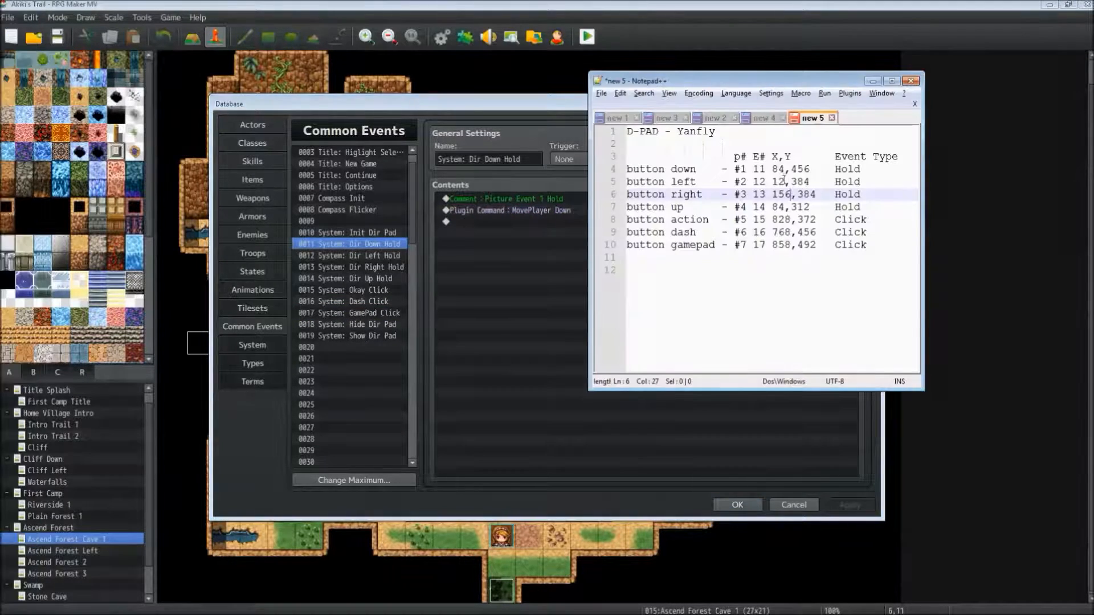
pyautogui.moveTo(729, 83); pyautogui.dragTo(695, 157)
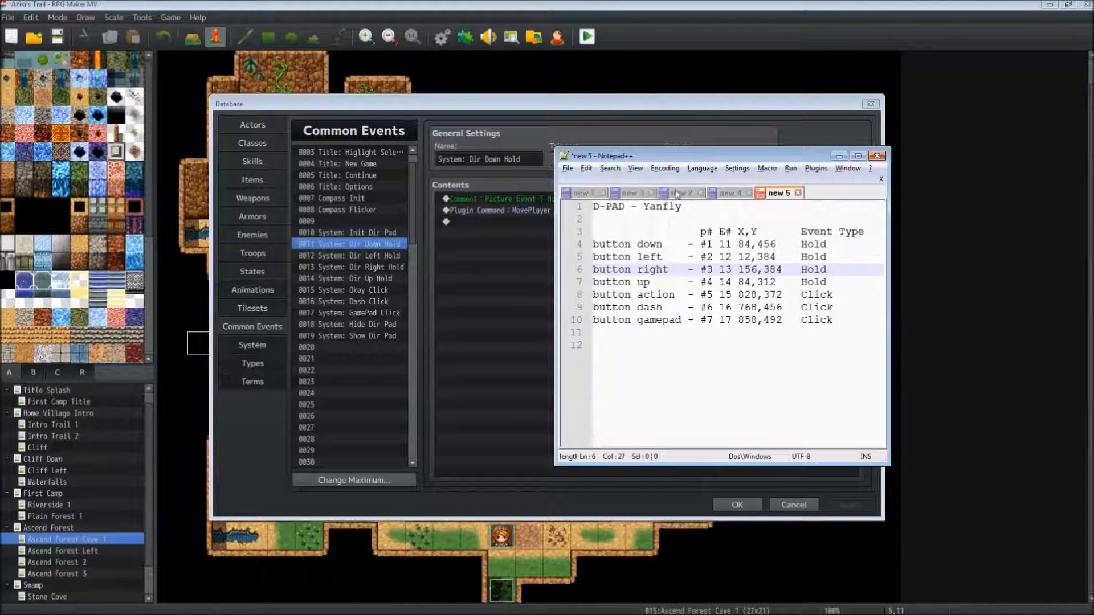
pyautogui.click(647, 221)
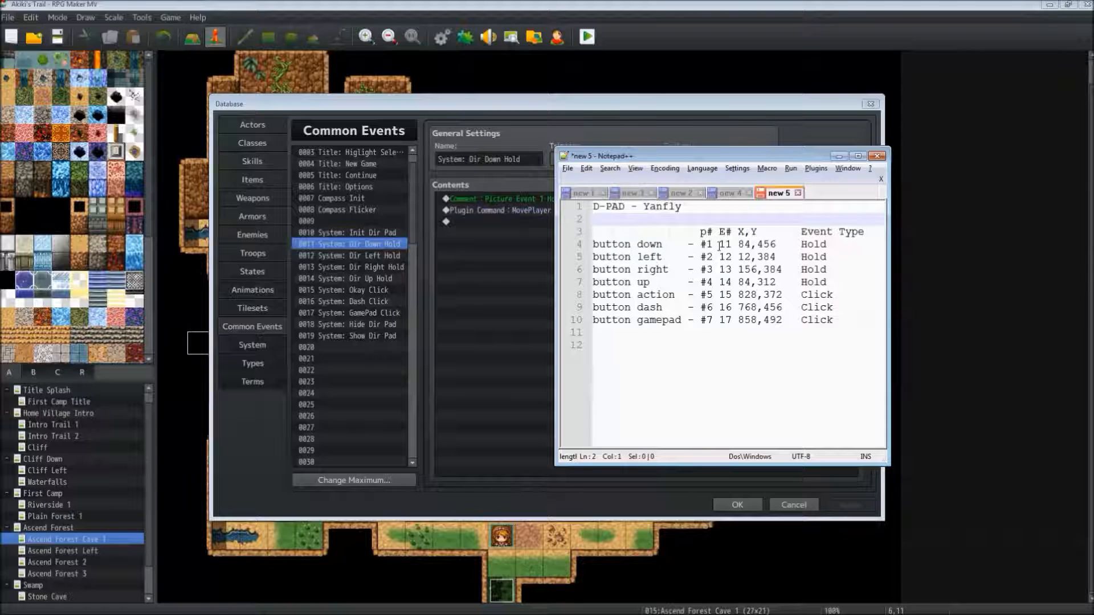
# Examine the button down row in the D-PAD notes and which buttons use Hold and which use Click events
pyautogui.click(700, 245)
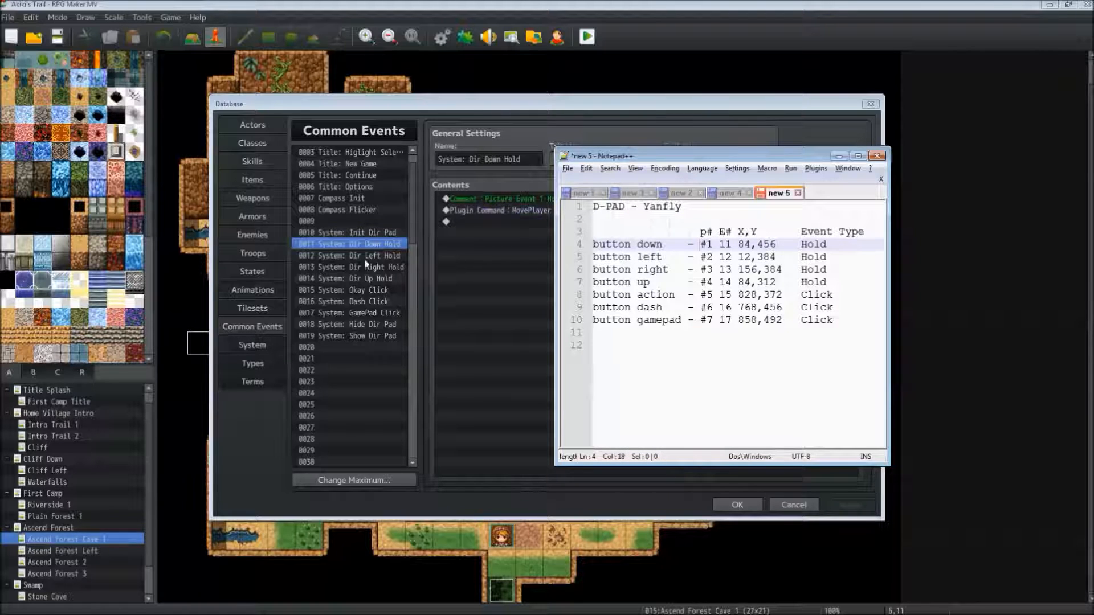
pyautogui.doubleClick(726, 245)
pyautogui.click(816, 245)
pyautogui.moveTo(839, 281); pyautogui.dragTo(593, 244)
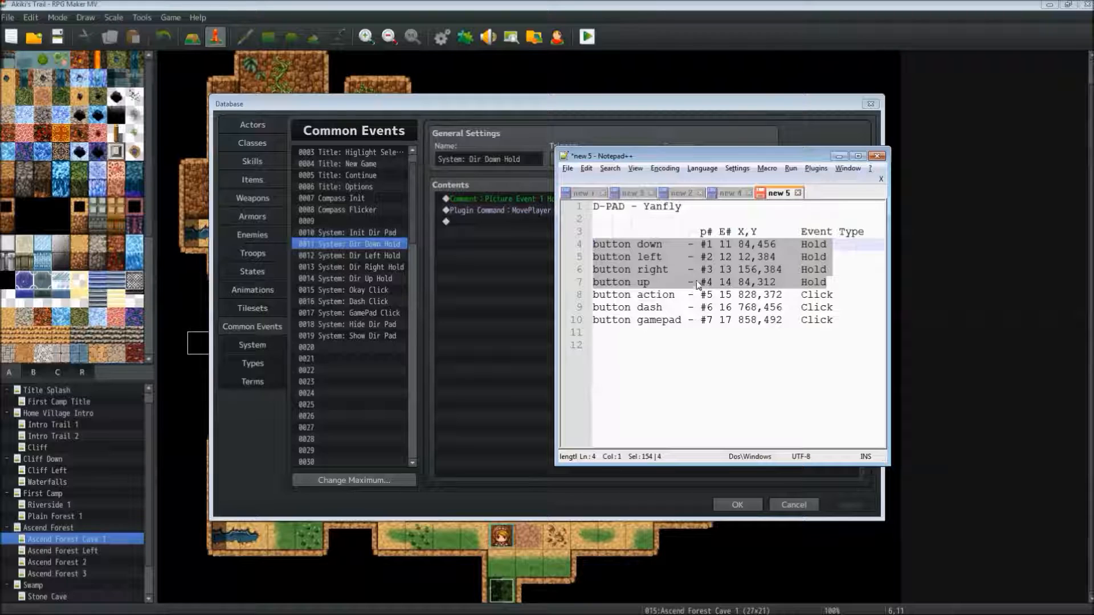
pyautogui.moveTo(836, 319); pyautogui.dragTo(541, 293)
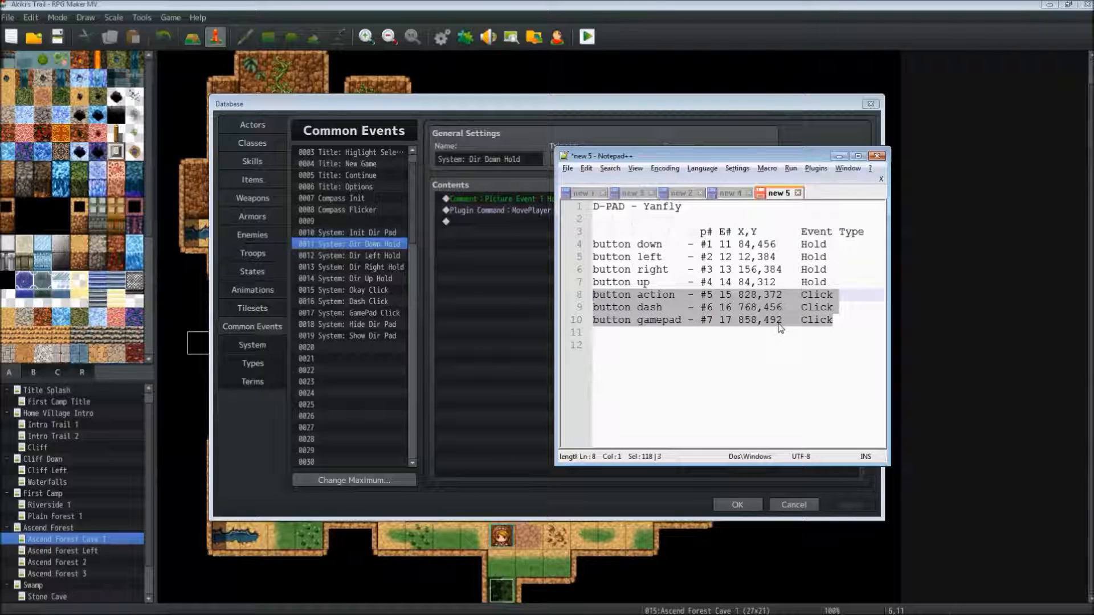
# Examine the picture numbers from #1 to #5 in the notes and the pairing of picture and event number for button down
pyautogui.click(707, 245)
pyautogui.press('Down')
pyautogui.press('Down')
pyautogui.press('Down')
pyautogui.press('Down')
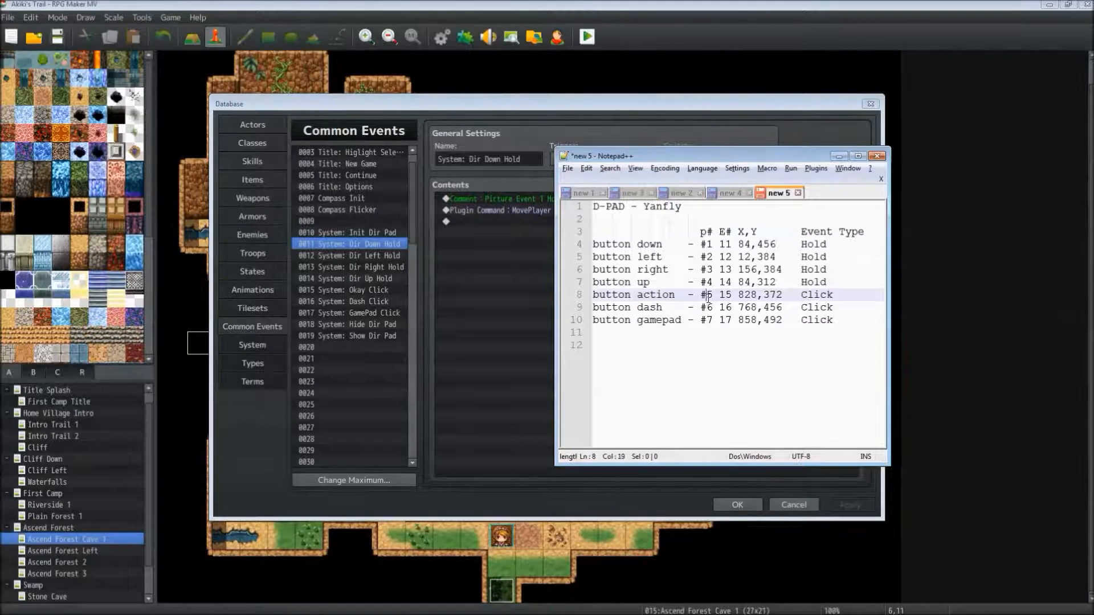
pyautogui.click(706, 245)
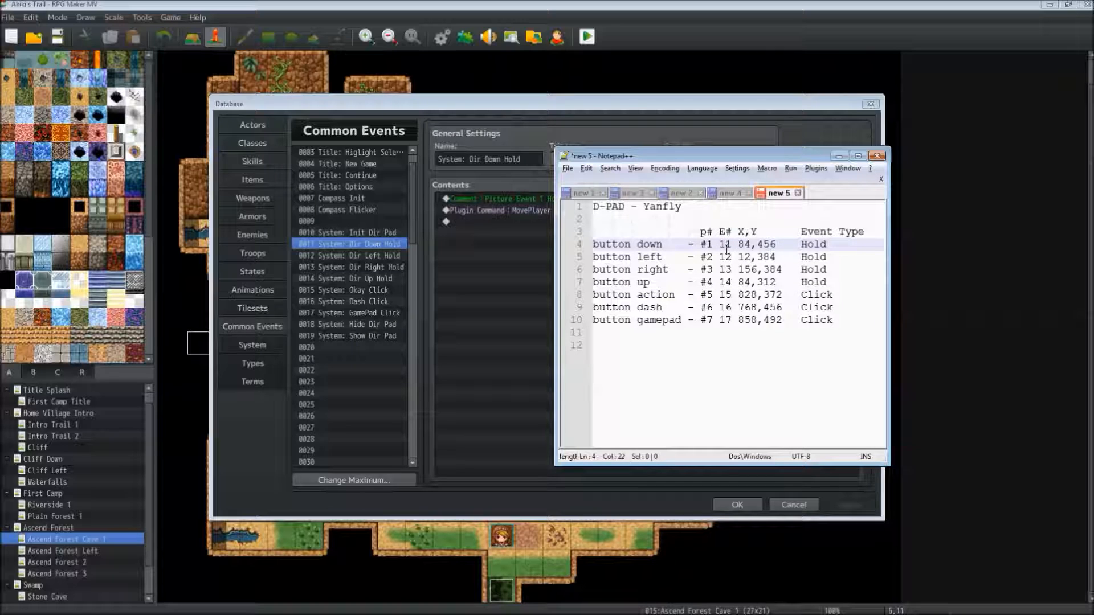
pyautogui.moveTo(732, 245); pyautogui.dragTo(702, 239)
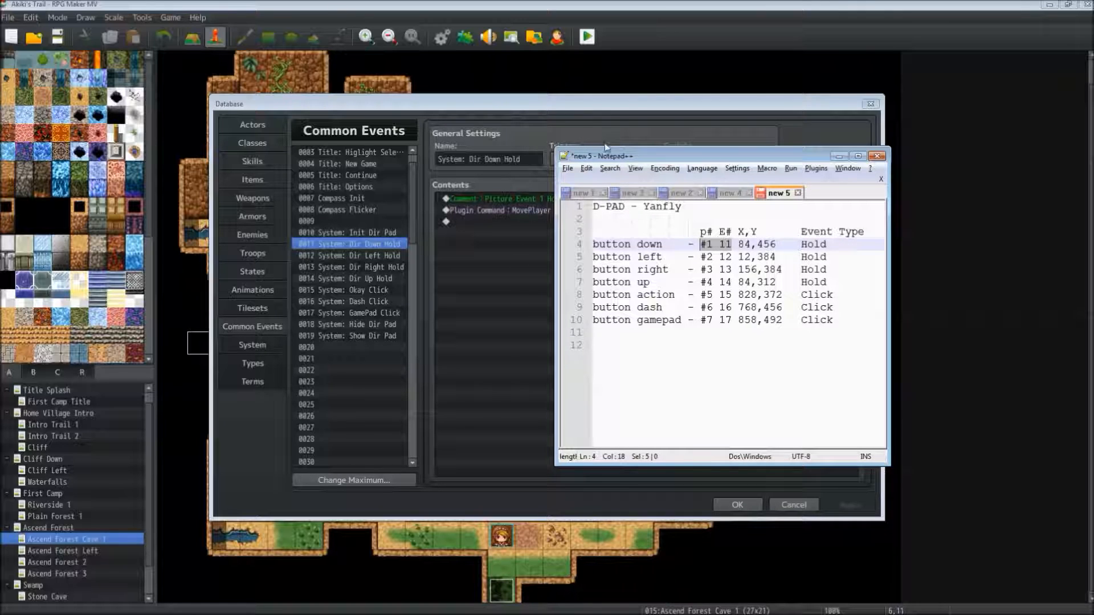
# Accept and close the database, open the YEP_PictureCommonEvents plugin's settings from the plugin manager, and move them aside
pyautogui.click(568, 111)
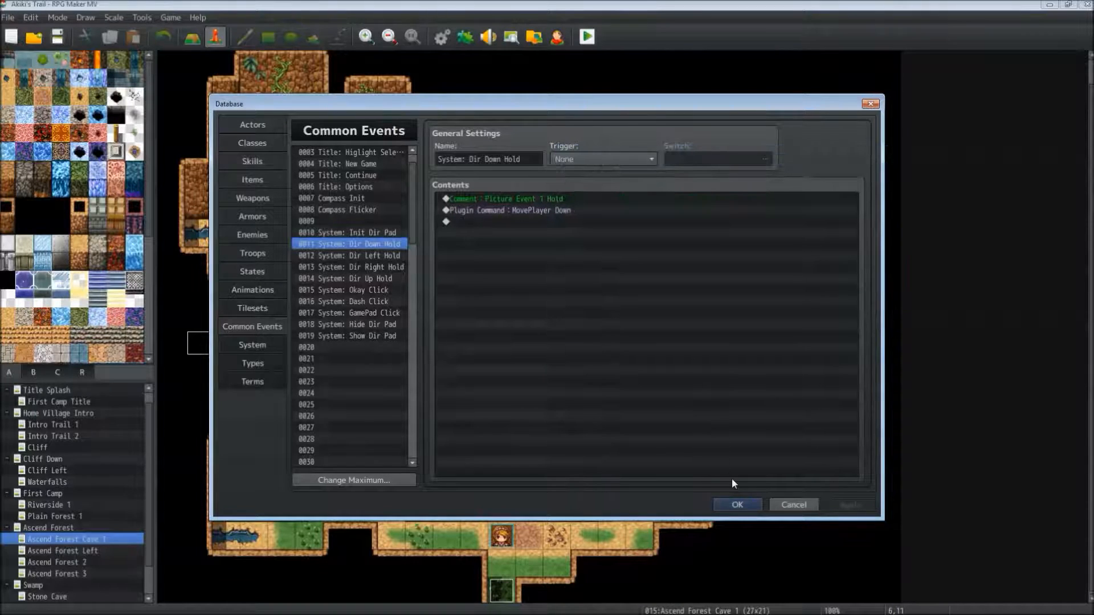
pyautogui.click(737, 505)
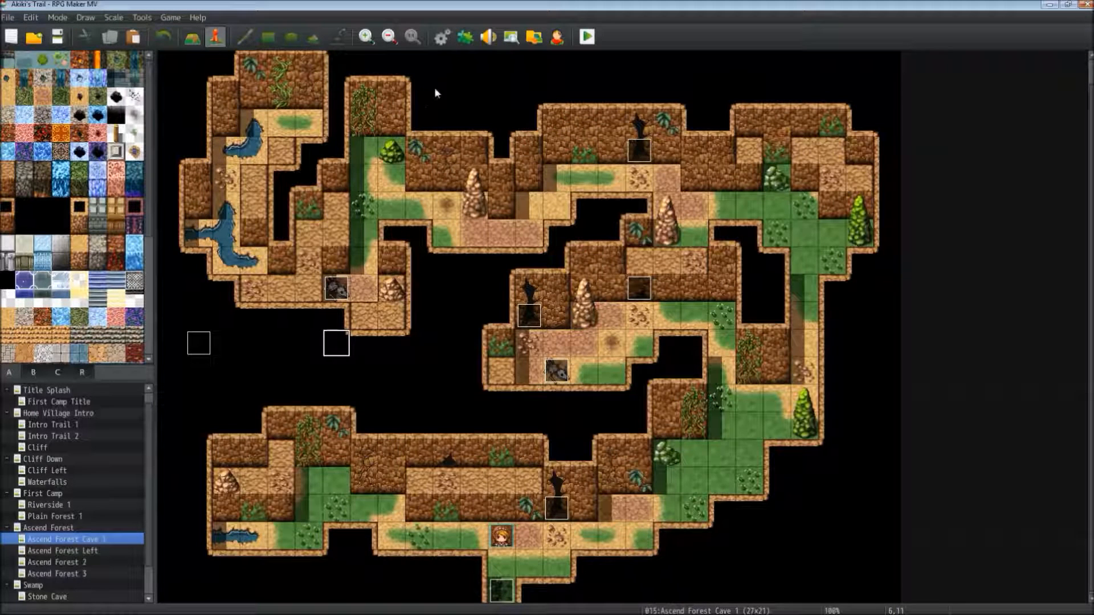
pyautogui.click(466, 41)
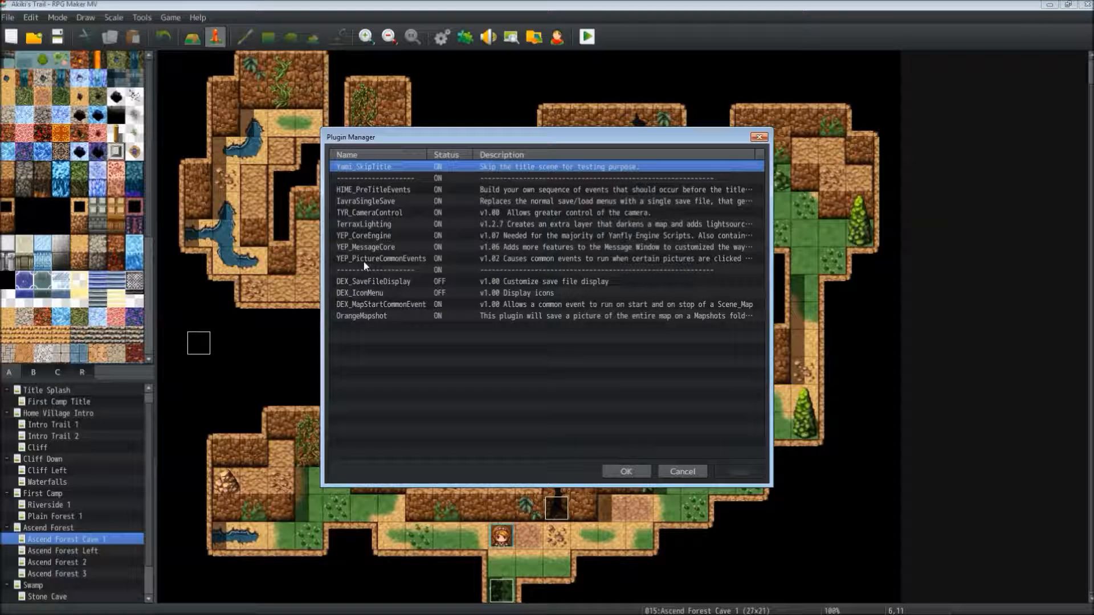
pyautogui.click(368, 260)
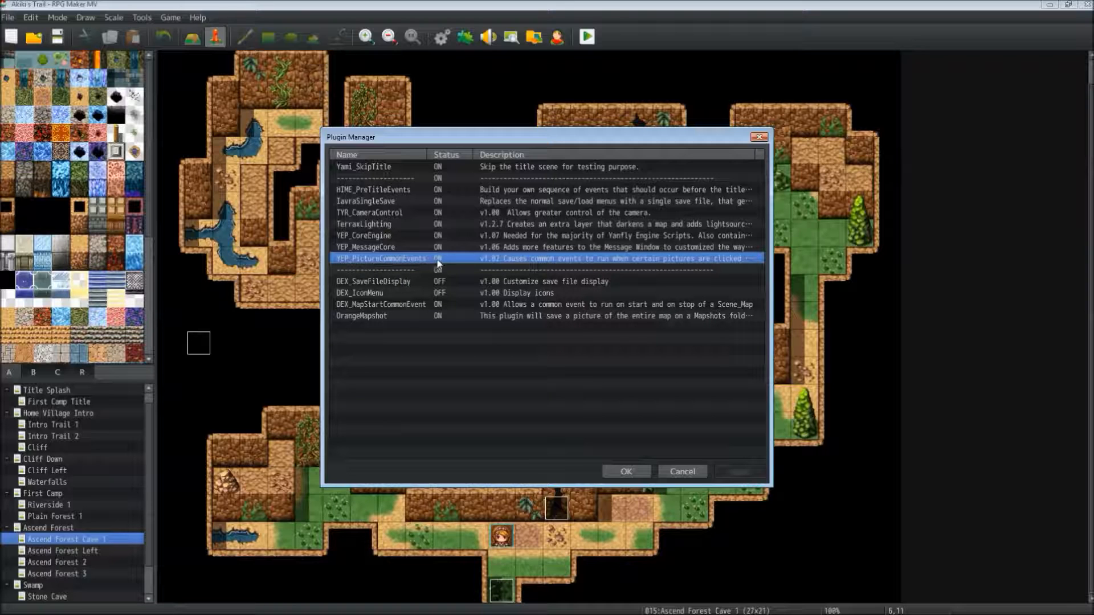
pyautogui.rightClick(377, 258)
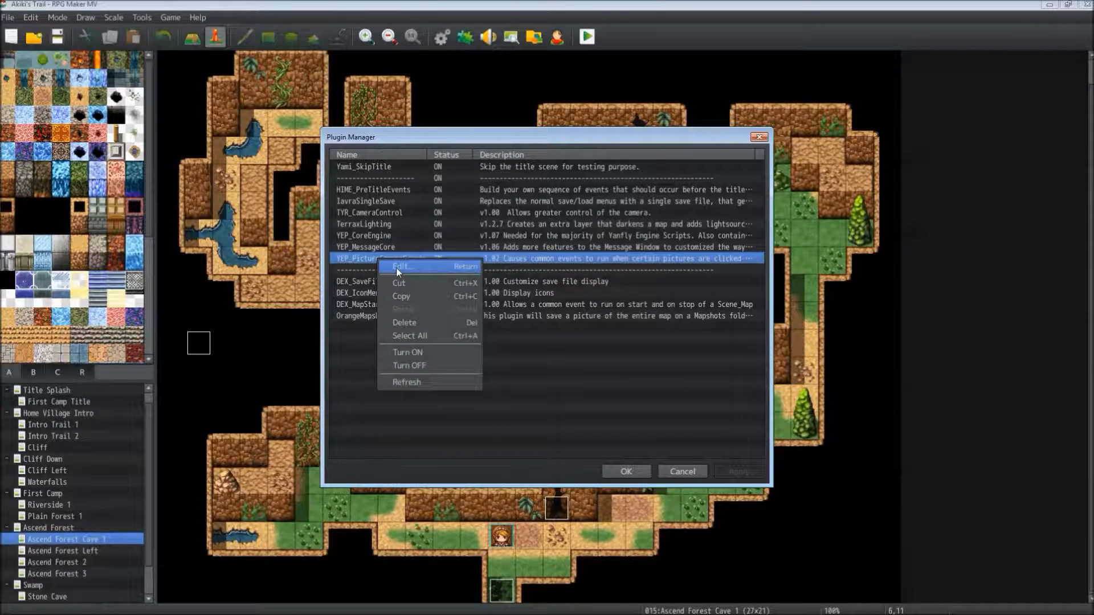
pyautogui.click(399, 267)
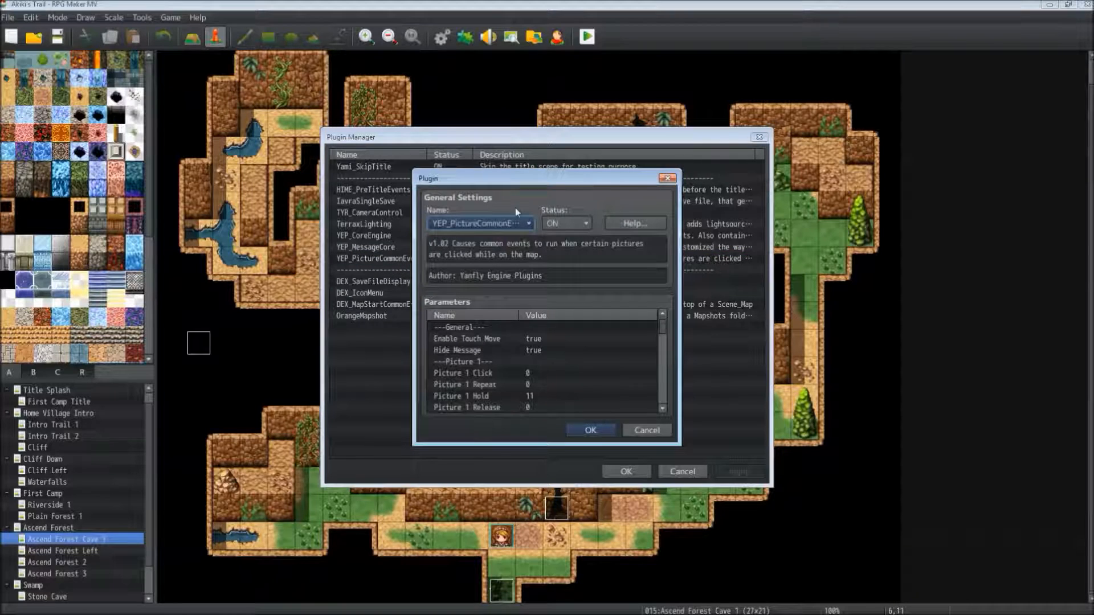
pyautogui.moveTo(513, 182); pyautogui.dragTo(397, 138)
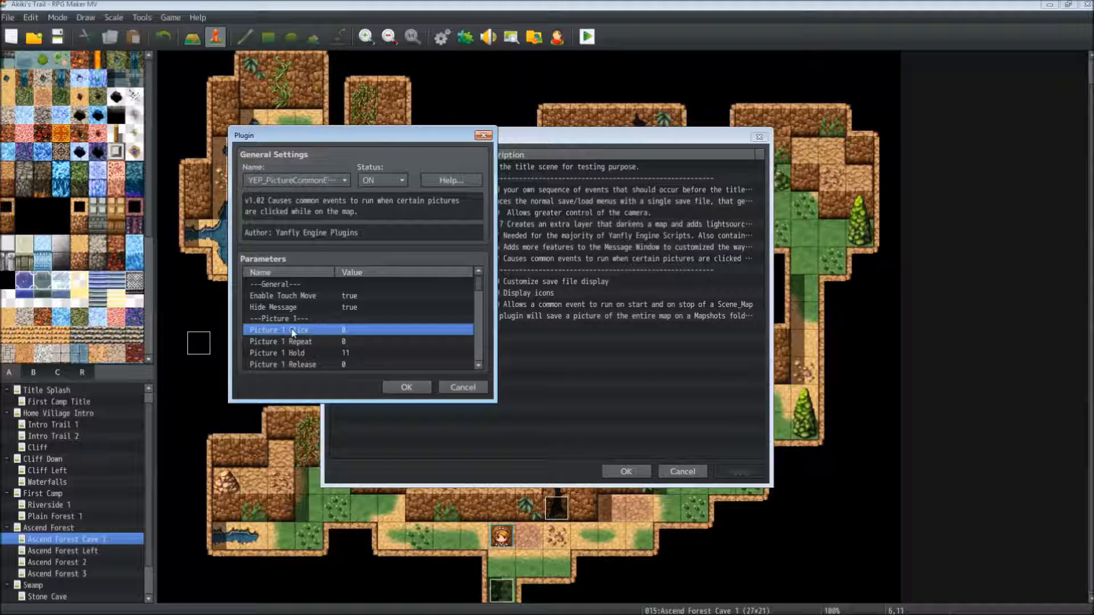
# Look through the plugin's Picture parameters and place the Notepad++ D-PAD notes beside its settings window
pyautogui.scroll(-3, 294, 333)
pyautogui.scroll(-1, 481, 290)
pyautogui.moveTo(481, 291)
pyautogui.mouseDown()
pyautogui.moveTo(479, 382)
pyautogui.moveTo(479, 276)
pyautogui.mouseUp()
pyautogui.hotkey('alt', 'Tab')
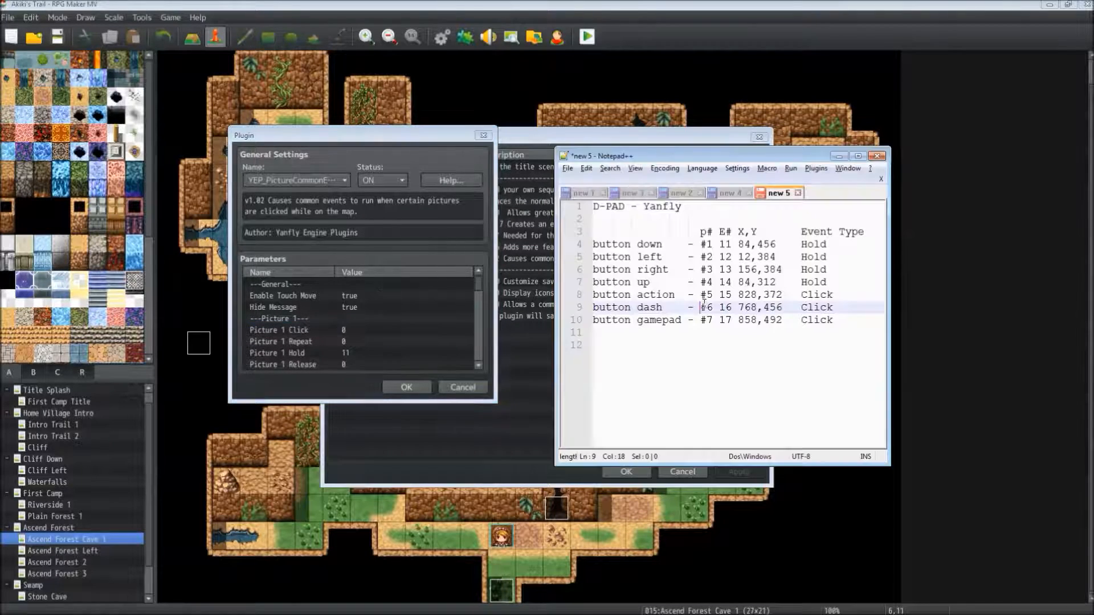
pyautogui.moveTo(668, 160); pyautogui.dragTo(647, 140)
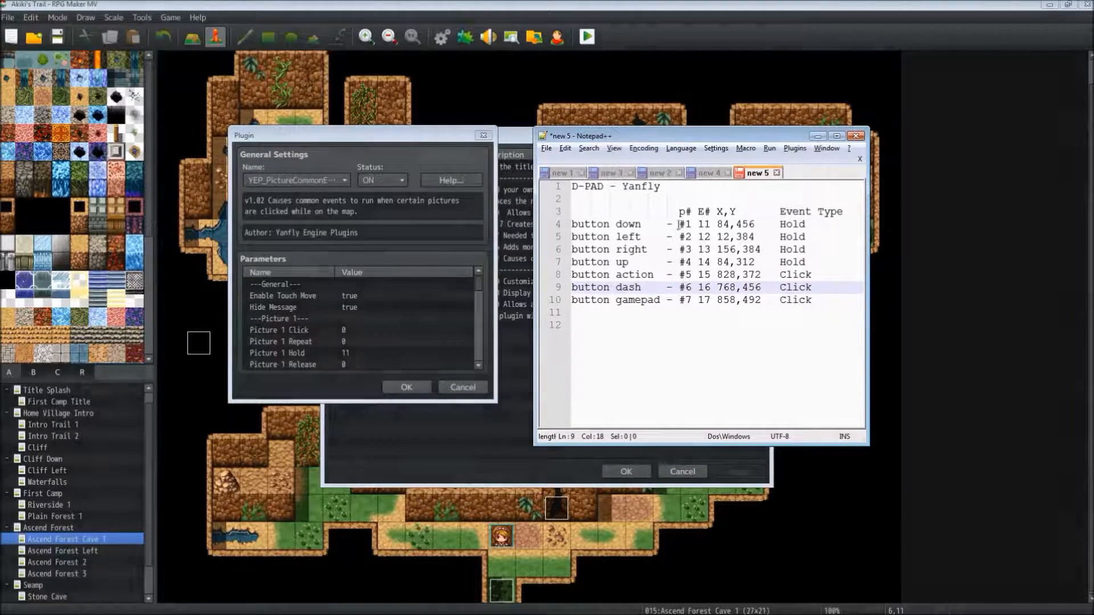
# Examine the button down row's picture number, event number and event type in the notes
pyautogui.click(678, 225)
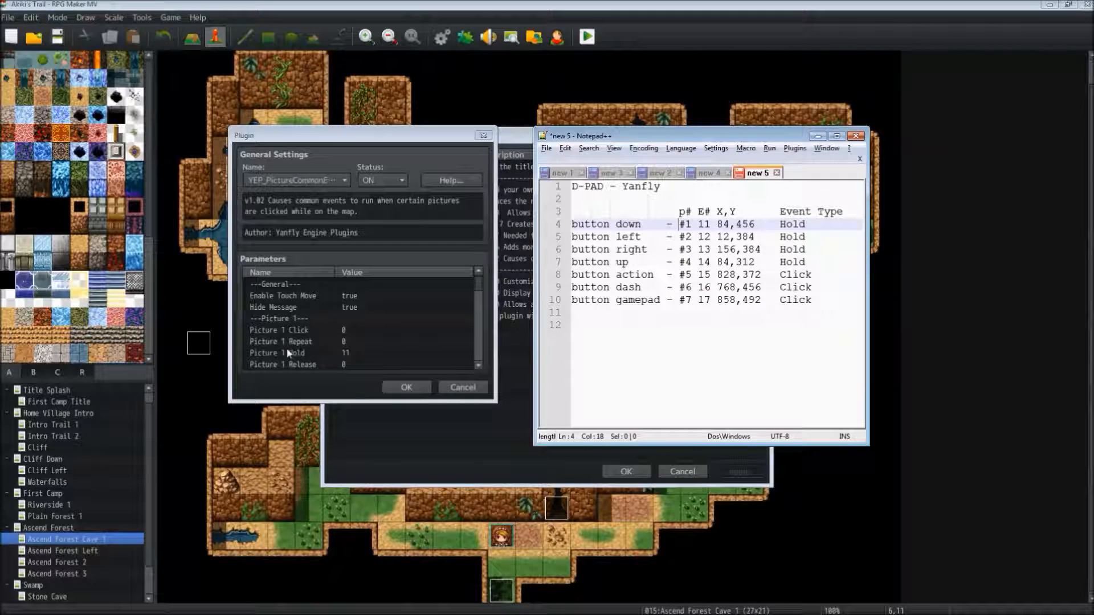
pyautogui.click(621, 224)
pyautogui.moveTo(679, 224); pyautogui.dragTo(691, 224)
pyautogui.doubleClick(704, 225)
pyautogui.click(703, 225)
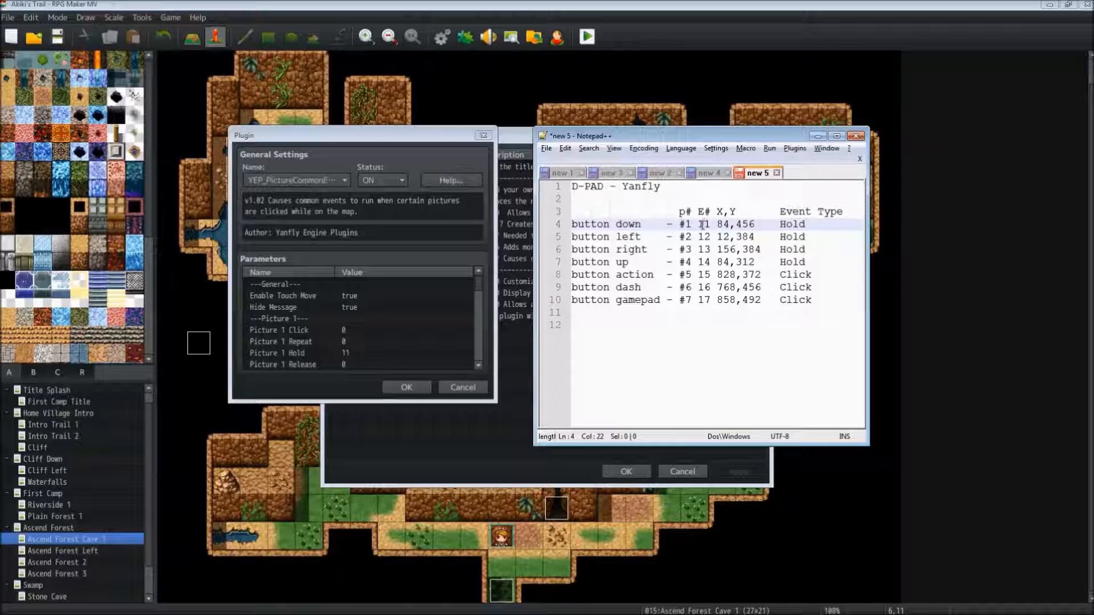
pyautogui.doubleClick(794, 225)
# Compare the plugin's Picture 1 Click and Picture 1 Hold parameters with button down's picture and event numbers in the notes
pyautogui.click(295, 331)
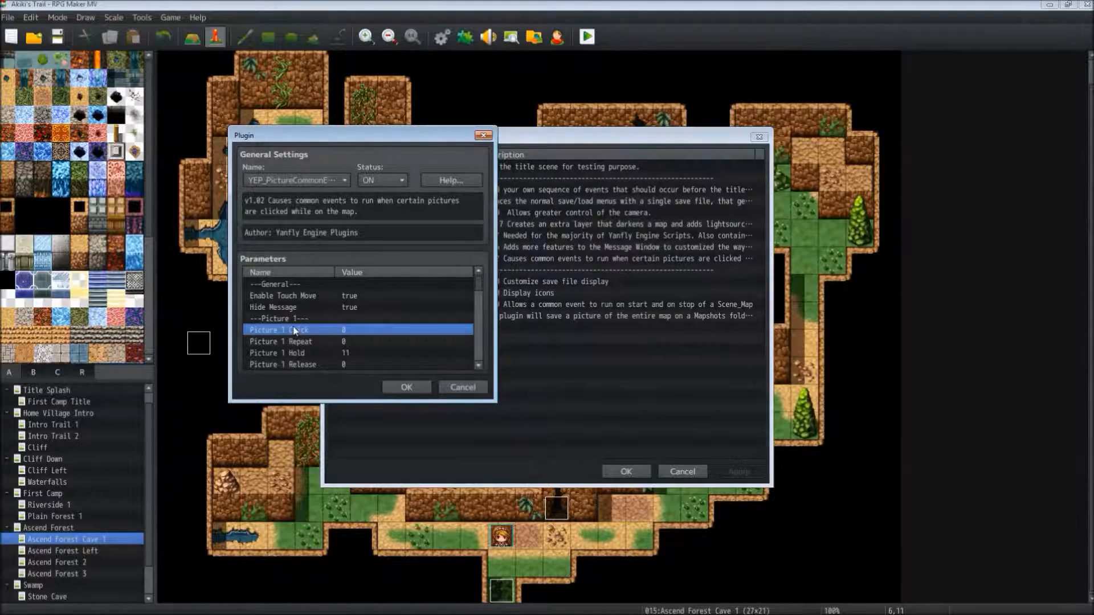
pyautogui.scroll(-1, 295, 330)
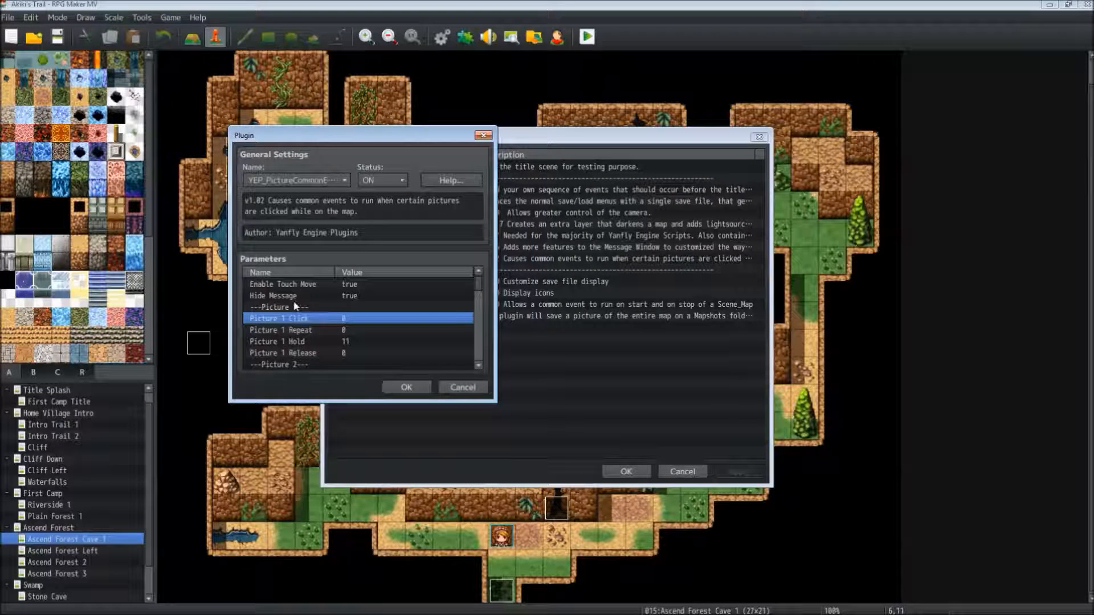
pyautogui.click(301, 343)
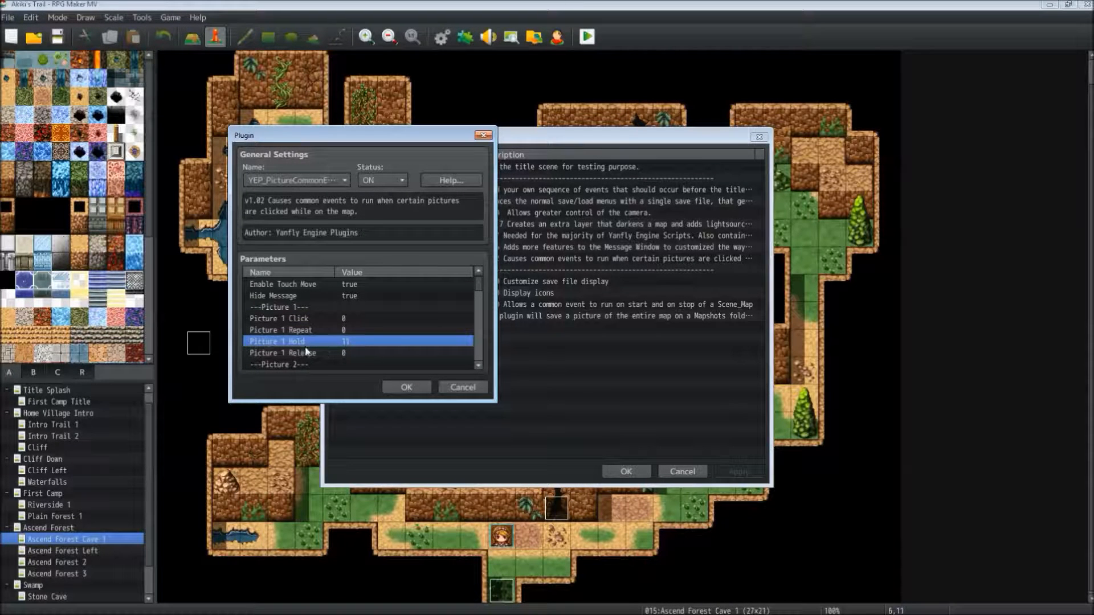
pyautogui.hotkey('alt', 'Tab')
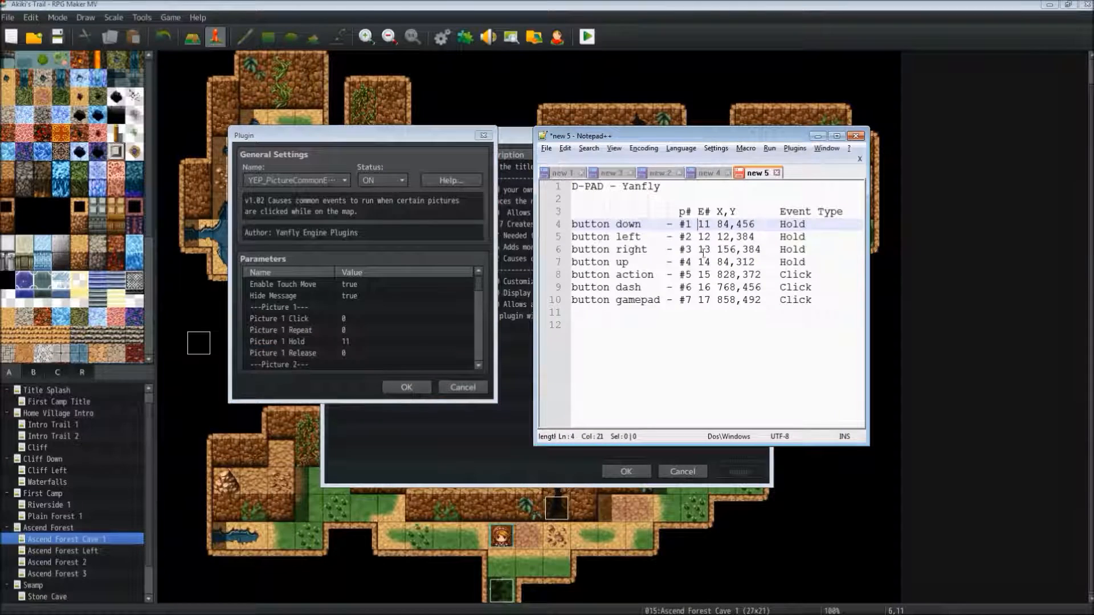
pyautogui.moveTo(698, 224); pyautogui.dragTo(710, 224)
pyautogui.moveTo(678, 226); pyautogui.dragTo(697, 227)
pyautogui.click(704, 225)
# Open the Picture 1 Hold parameter, read its description, and accept its existing value
pyautogui.click(347, 342)
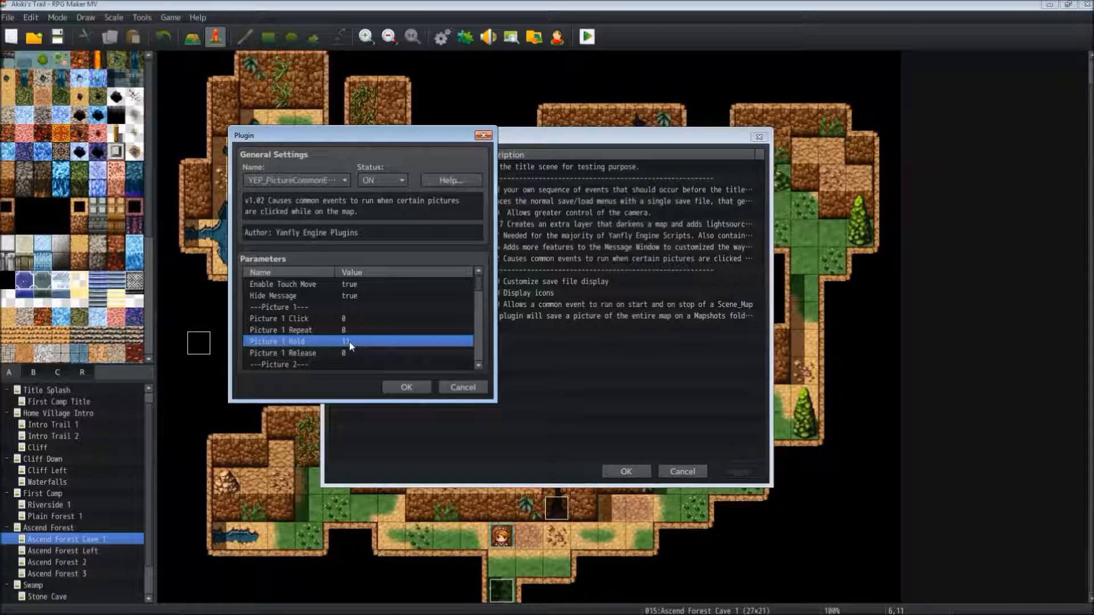
pyautogui.doubleClick(350, 342)
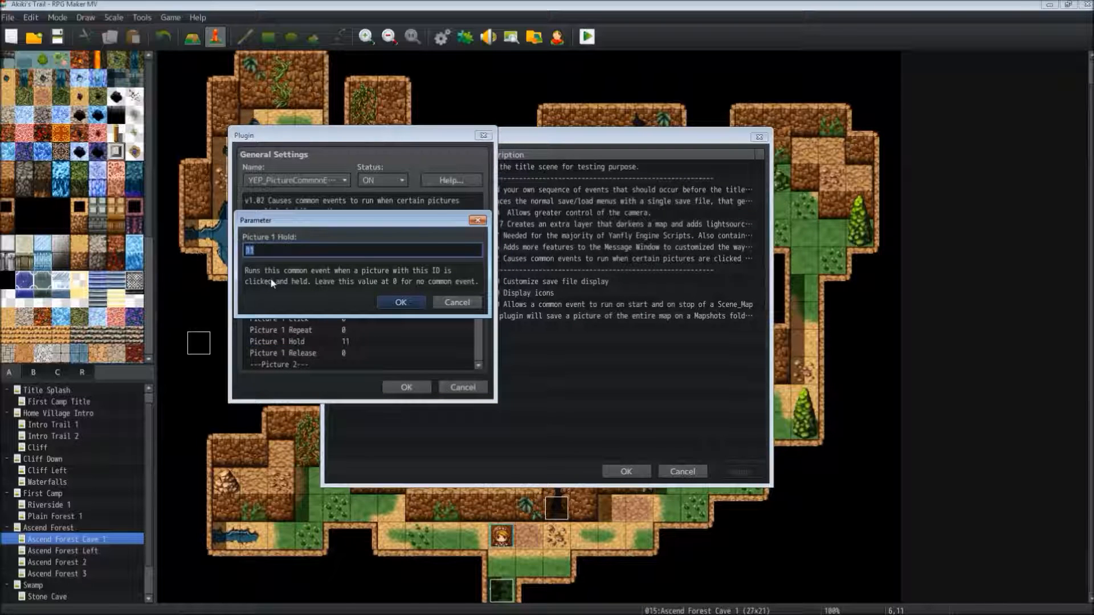
pyautogui.click(400, 302)
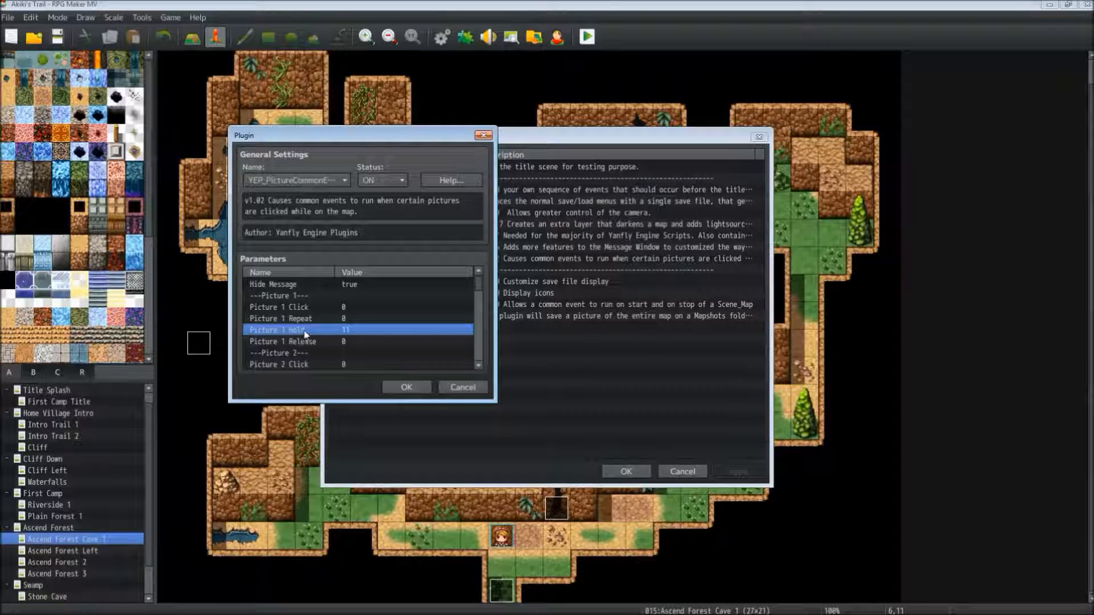
# Examine the Hold parameters of Pictures 2 to 4 and check the last one against button up's event number in the notes
pyautogui.scroll(-4, 306, 336)
pyautogui.click(299, 341)
pyautogui.scroll(-2, 298, 343)
pyautogui.scroll(-1, 299, 344)
pyautogui.click(297, 363)
pyautogui.scroll(-3, 296, 358)
pyautogui.scroll(-2, 297, 359)
pyautogui.click(298, 354)
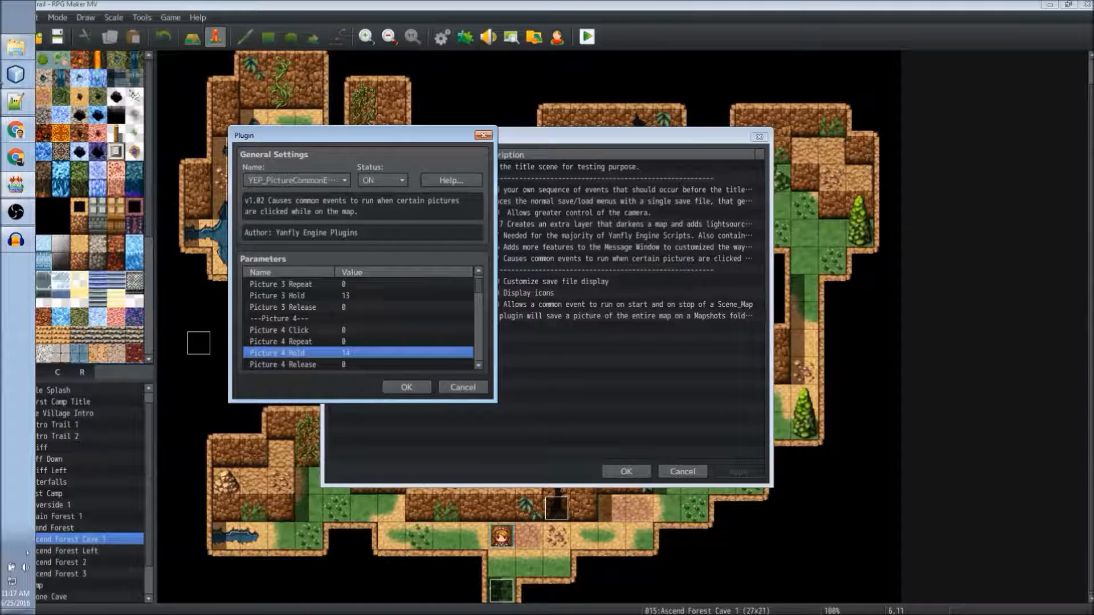
pyautogui.click(13, 102)
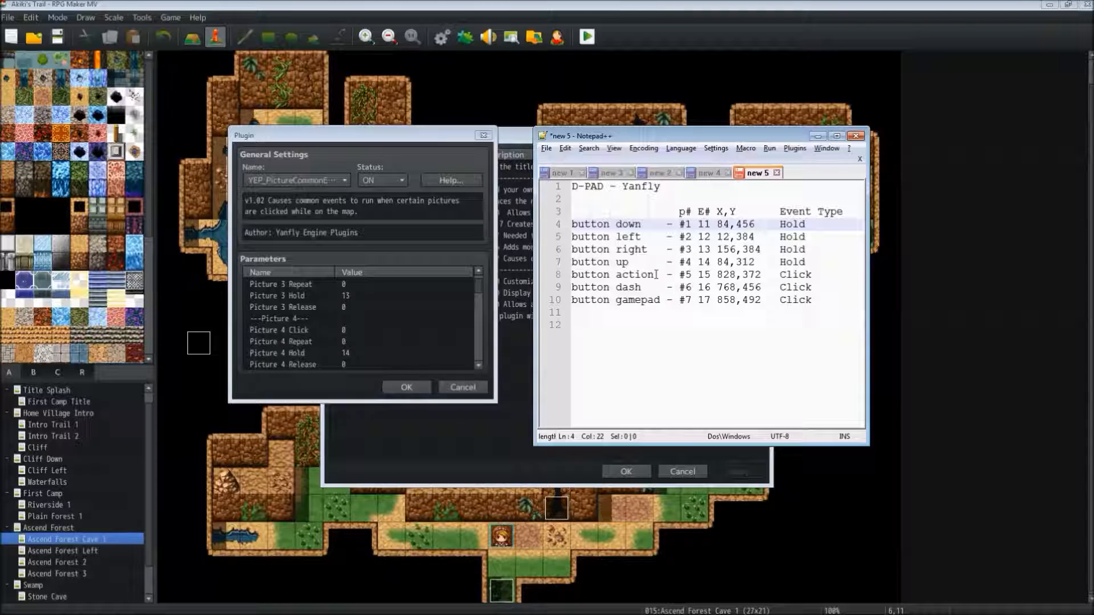
pyautogui.moveTo(712, 263); pyautogui.dragTo(699, 263)
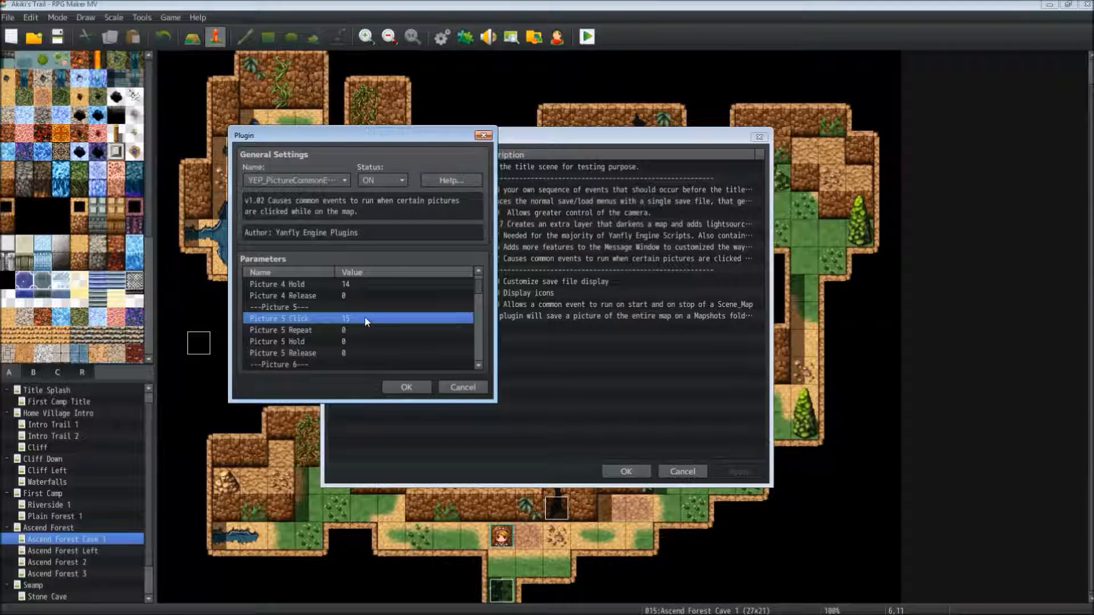
# Compare the Picture 5 Click parameter with the button action row's event number and event type in the notes
pyautogui.hotkey('alt', 'Tab')
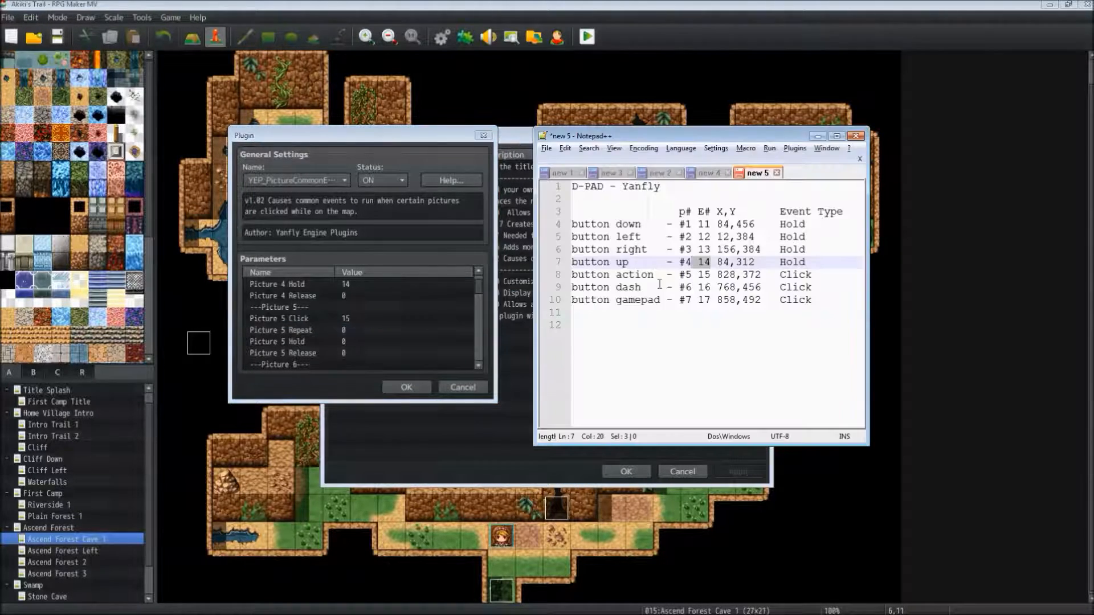
pyautogui.click(621, 275)
pyautogui.doubleClick(704, 275)
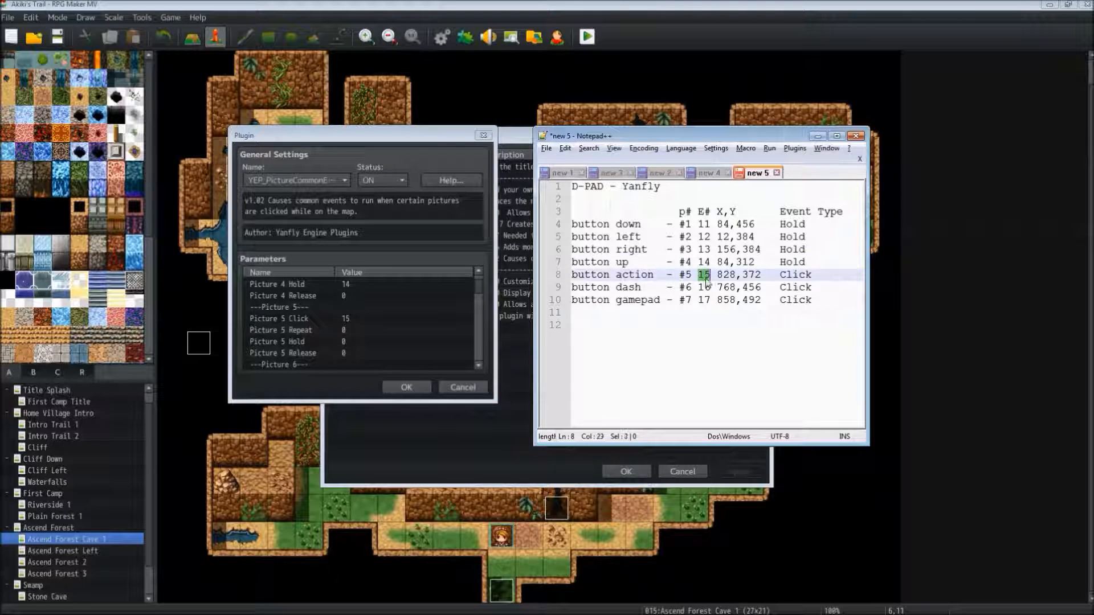
pyautogui.doubleClick(802, 275)
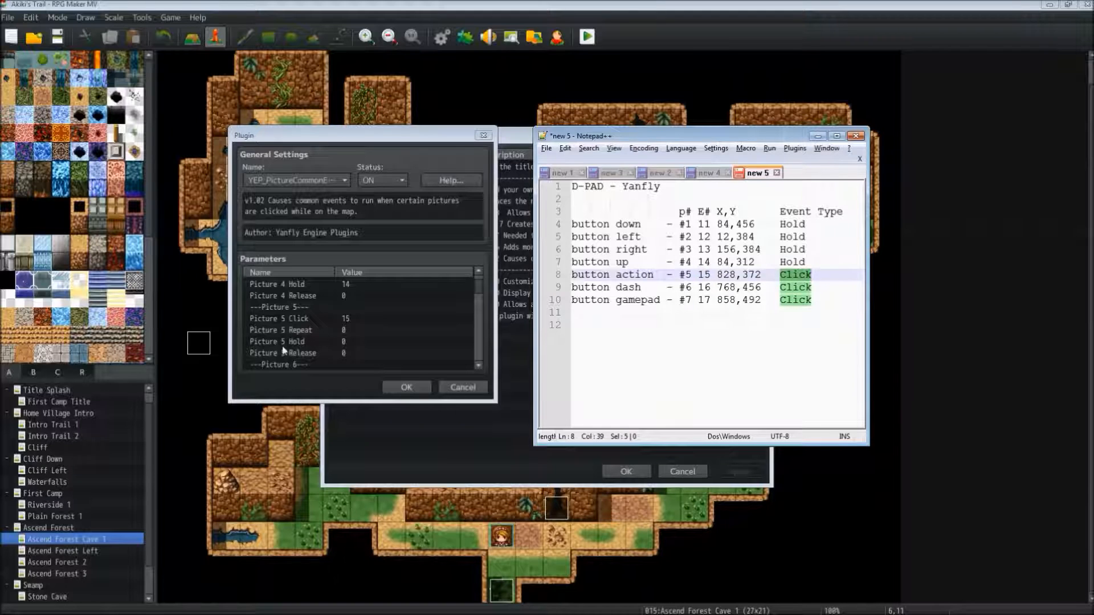
pyautogui.click(348, 320)
# Compare the Picture 6 Click parameter with the button dash row in the notes and look on to the Picture 7 parameters
pyautogui.scroll(-2, 347, 319)
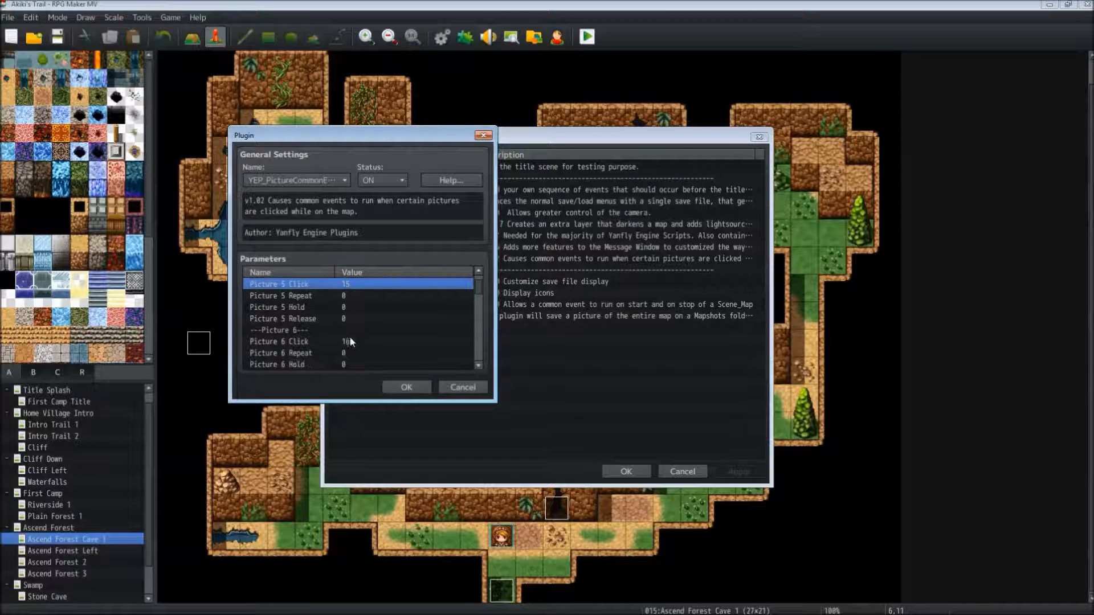
pyautogui.click(354, 343)
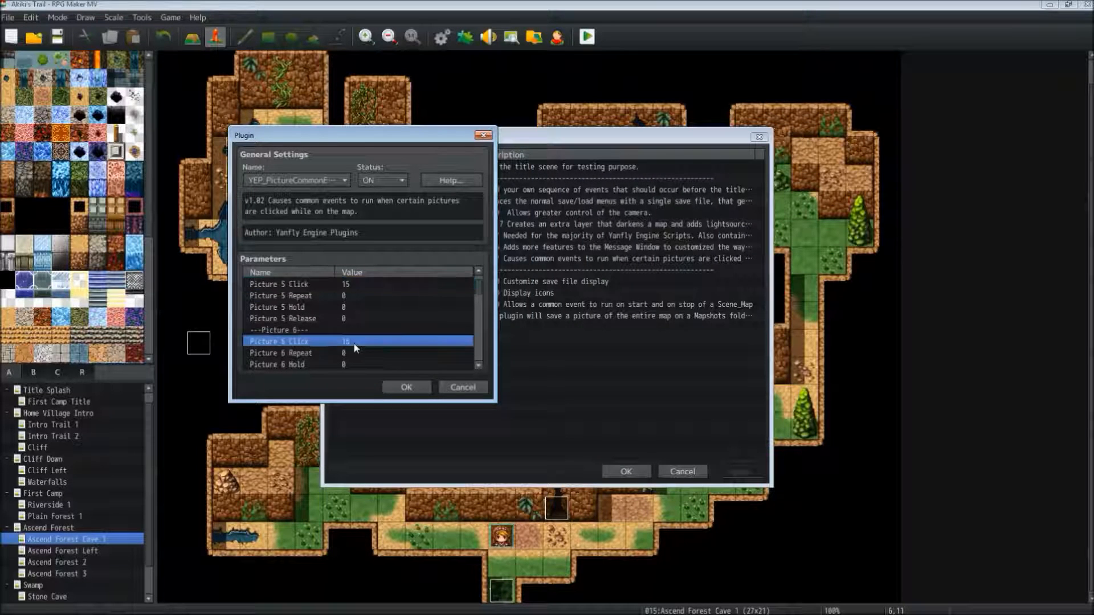
pyautogui.hotkey('alt', 'Tab')
pyautogui.doubleClick(629, 288)
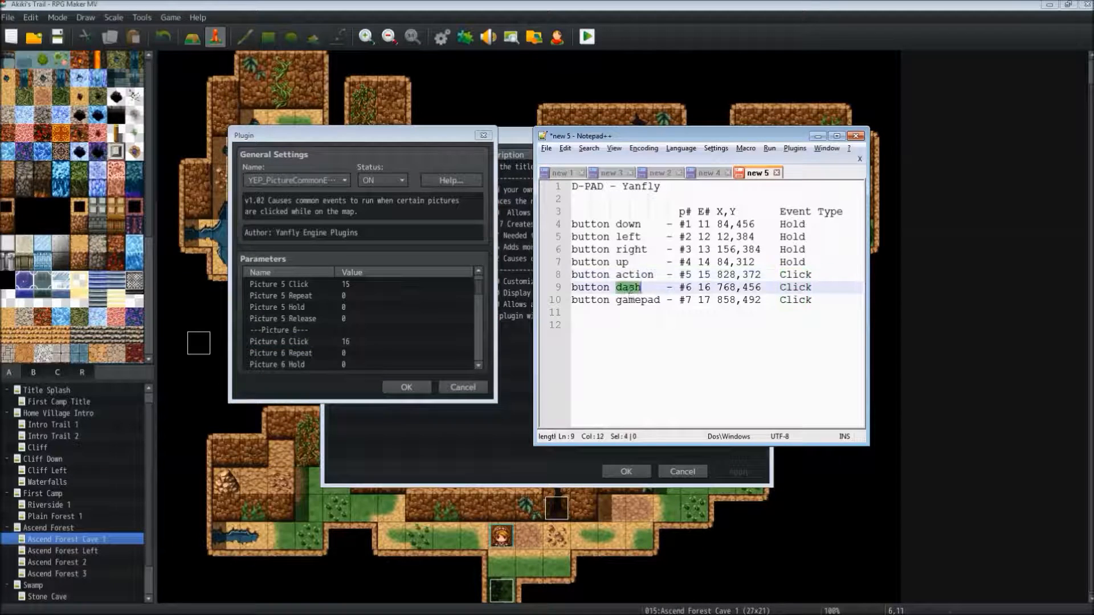
pyautogui.click(349, 346)
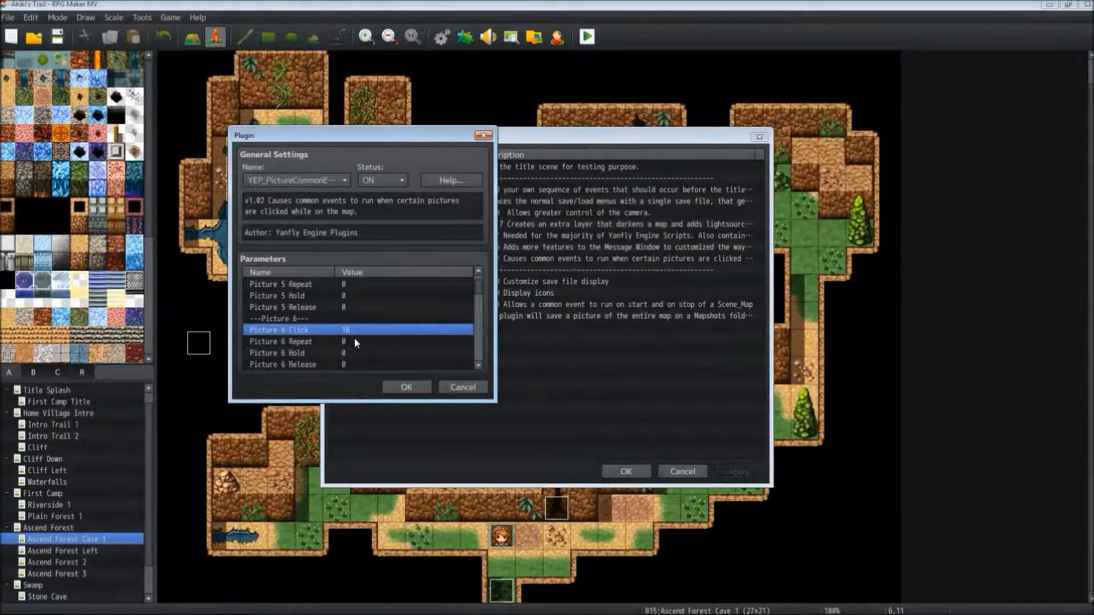
pyautogui.scroll(-2, 353, 333)
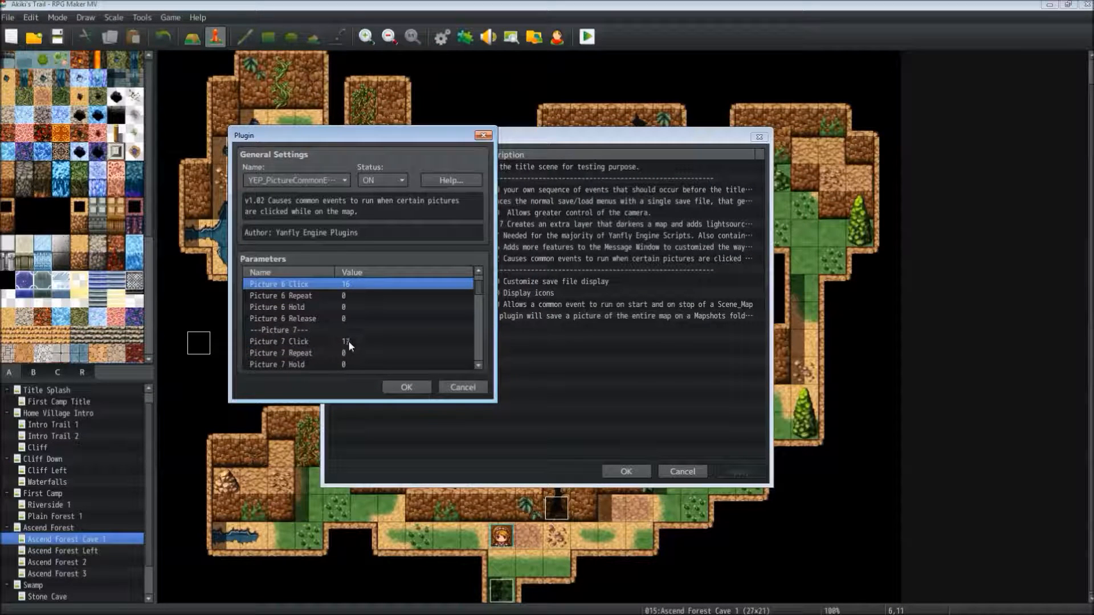
# Compare the Picture 7 Click parameter with the event number in the button gamepad row of the notes
pyautogui.click(349, 342)
pyautogui.hotkey('alt', 'Tab')
pyautogui.click(648, 301)
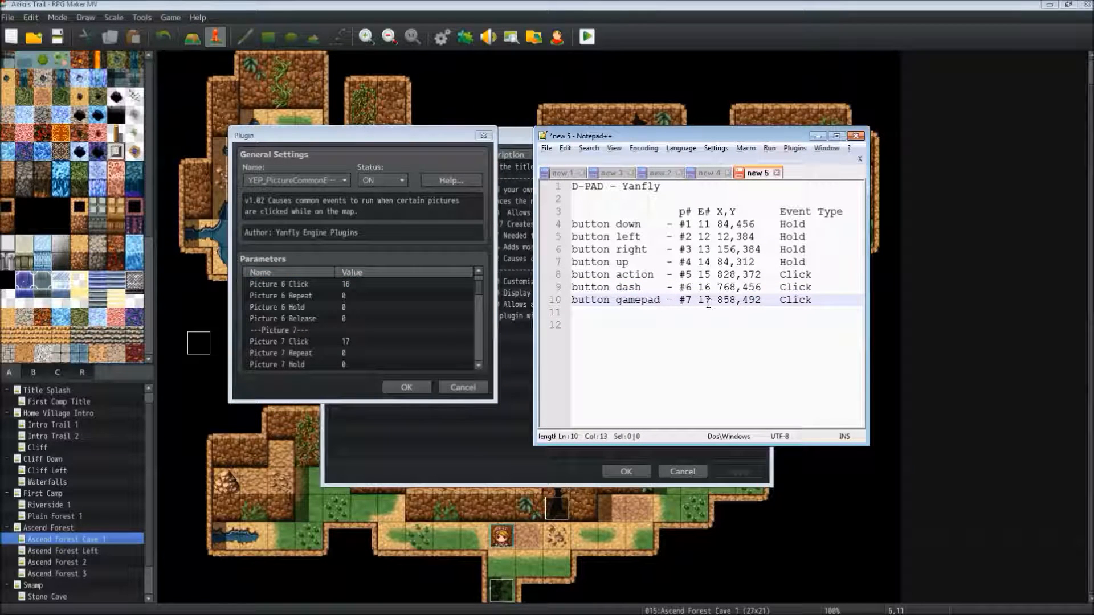
pyautogui.press('Down')
pyautogui.press('Down')
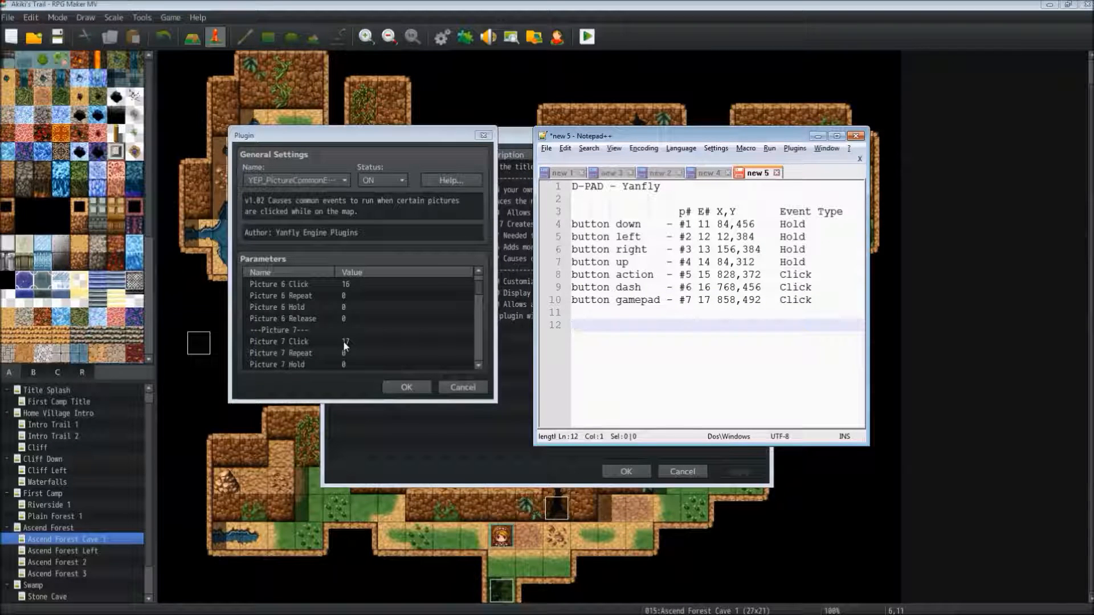
# Review the picture and event numbers in the notes row by row, from button down to button gamepad
pyautogui.doubleClick(705, 224)
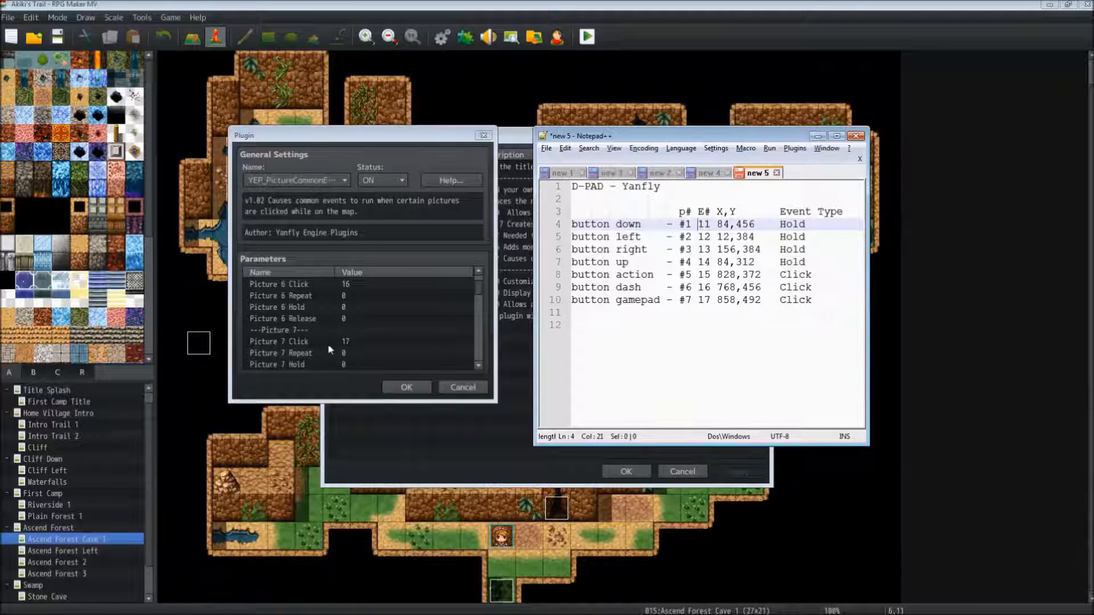
pyautogui.click(680, 224)
pyautogui.click(701, 225)
pyautogui.click(693, 225)
pyautogui.press('Down')
pyautogui.press('Down')
pyautogui.press('Down')
pyautogui.press('Down')
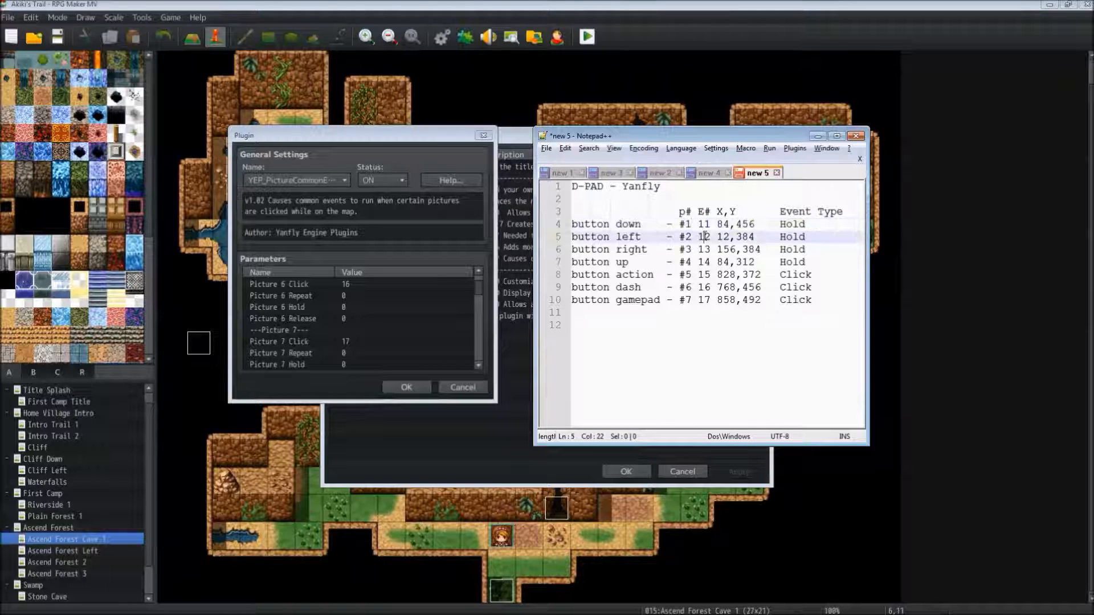
pyautogui.press('Down')
pyautogui.press('Down')
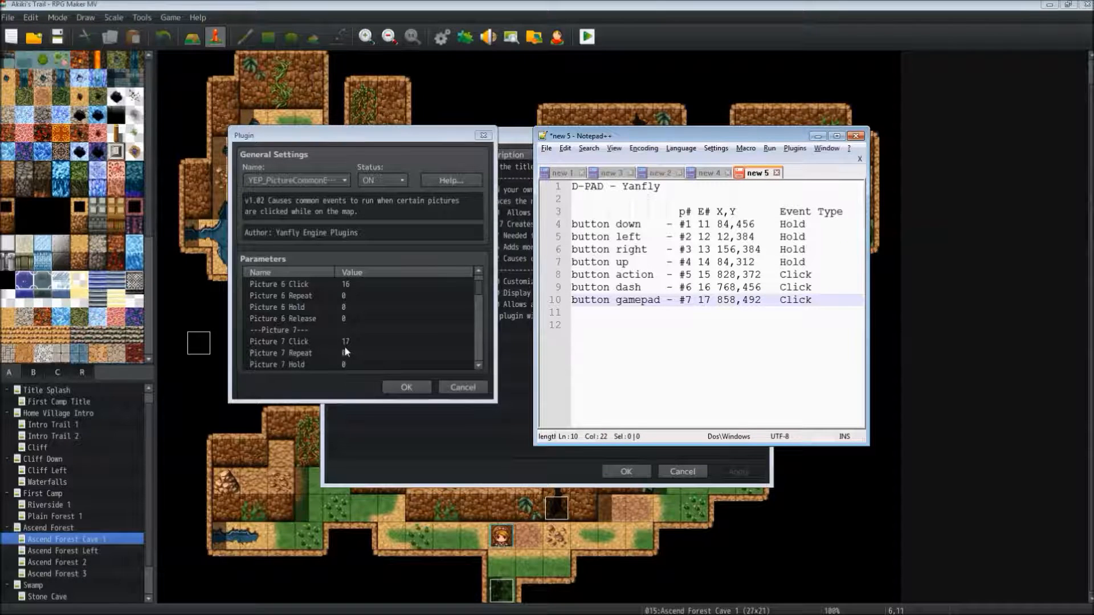
# Look over the remaining Picture 7 parameters, accept the YEP_PictureCommonEvents settings, and close the Plugin Manager with its changes kept
pyautogui.click(328, 341)
pyautogui.scroll(-2, 326, 340)
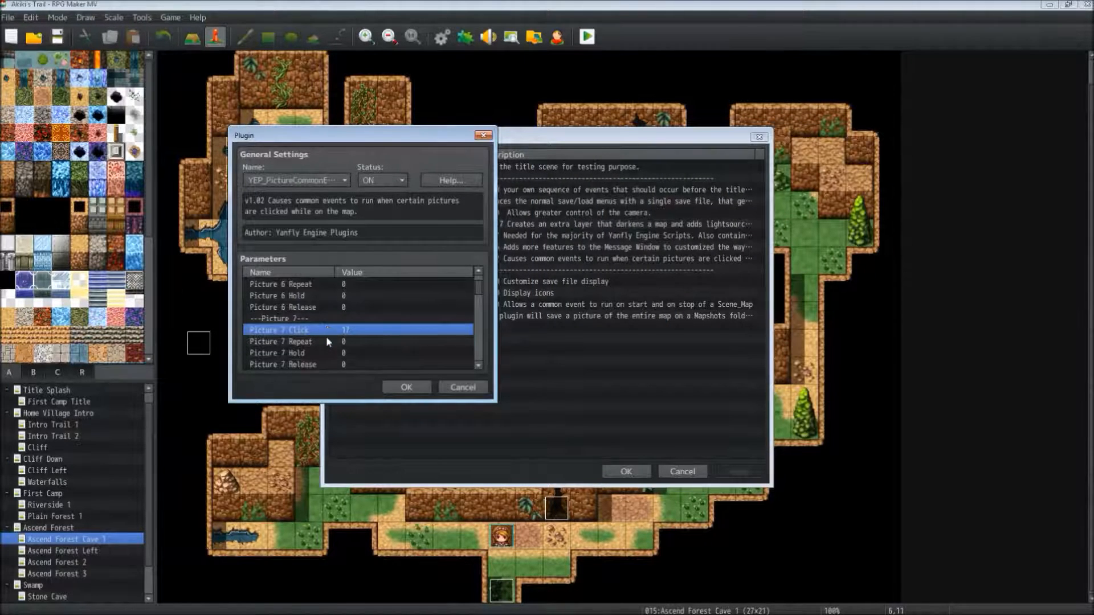
pyautogui.scroll(3, 331, 338)
pyautogui.scroll(-1, 340, 340)
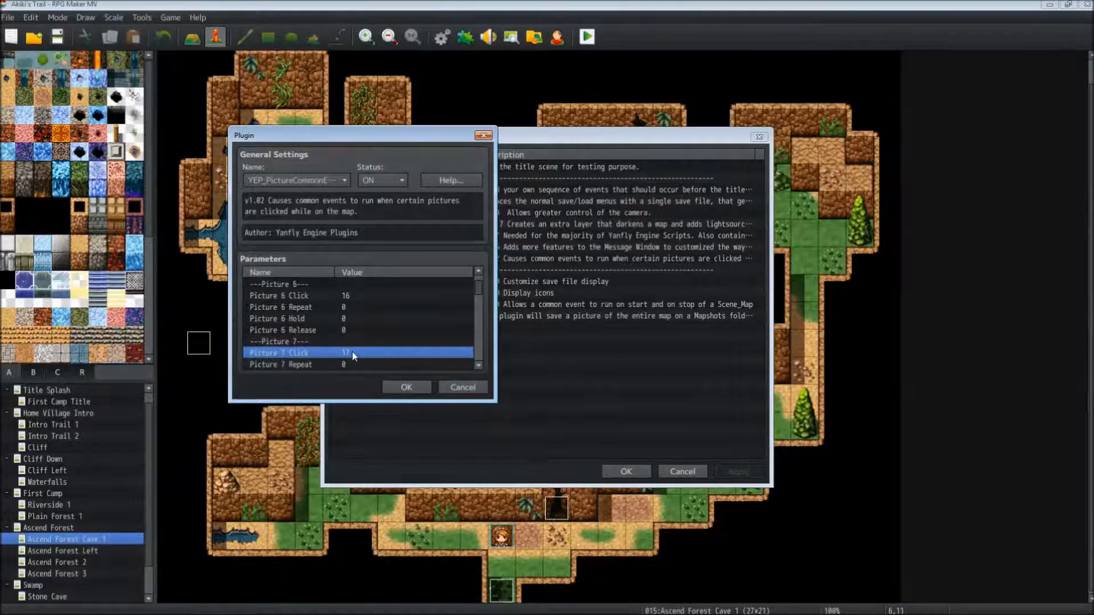
pyautogui.click(407, 388)
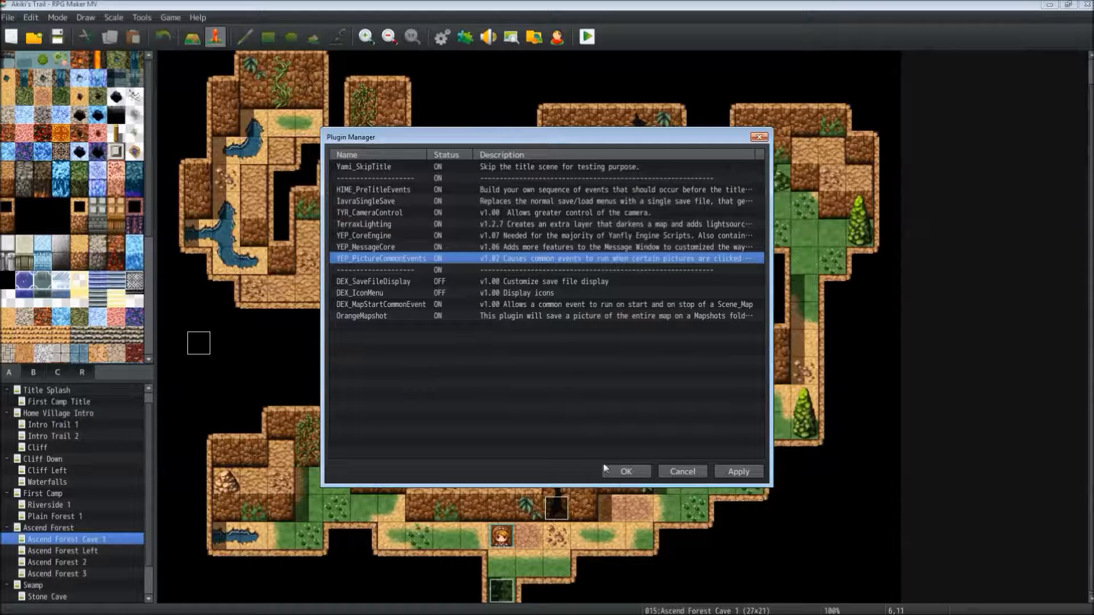
pyautogui.click(624, 471)
# Open the Show DirPad event in the black area of the Ascend Forest Cave 1 map for editing
pyautogui.click(286, 366)
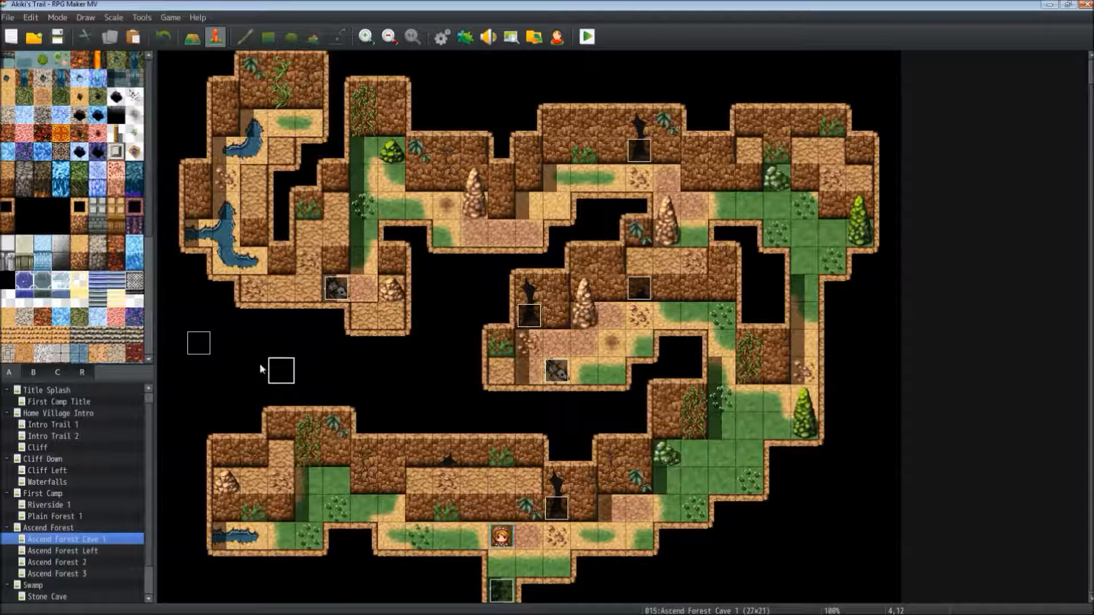
pyautogui.click(202, 347)
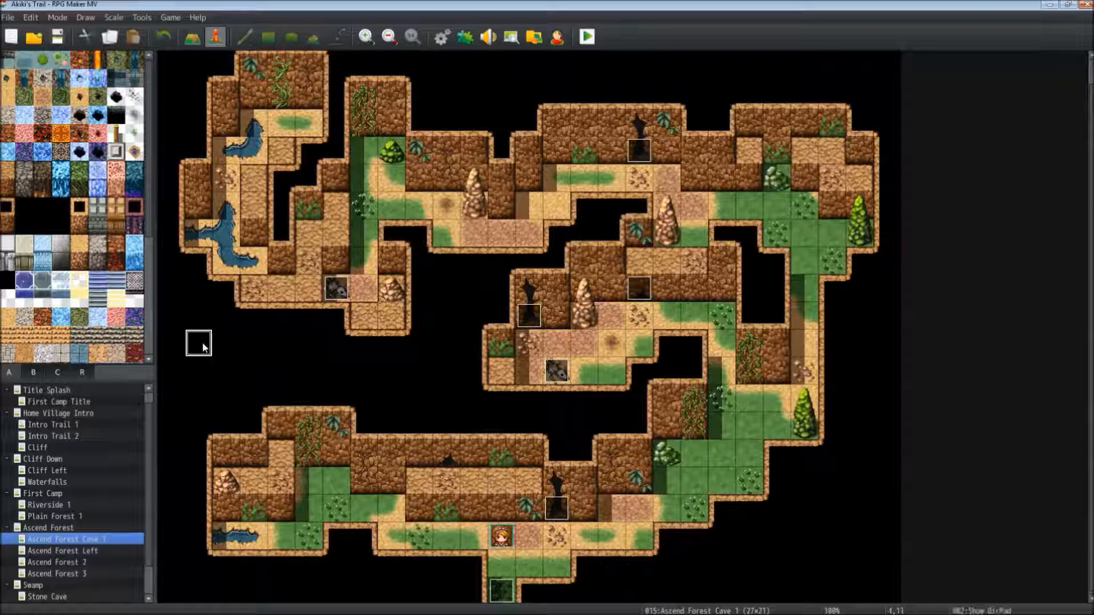
pyautogui.rightClick(203, 344)
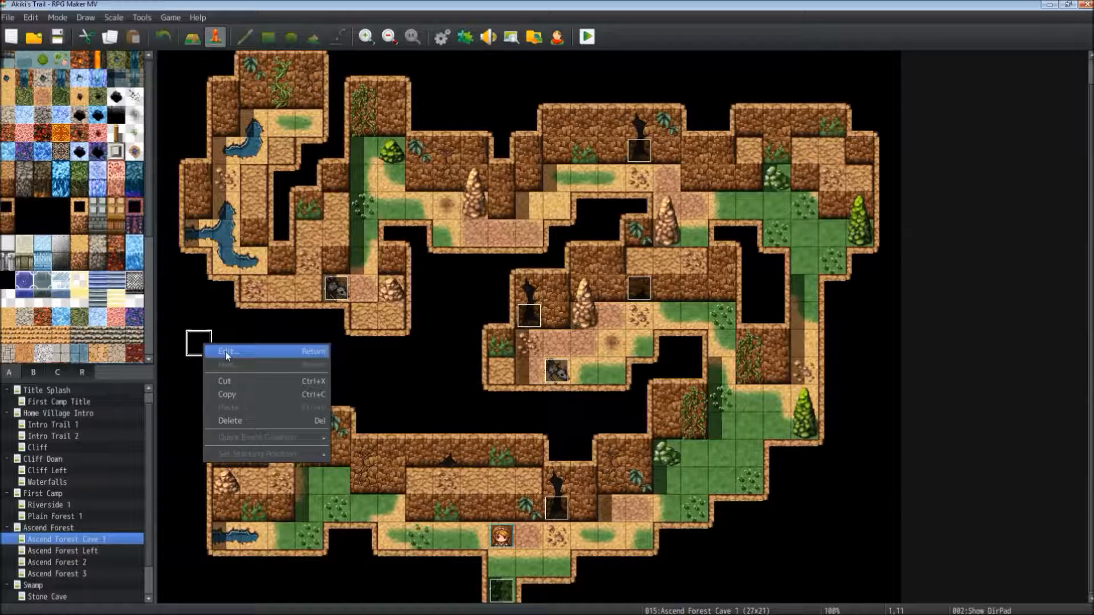
pyautogui.click(200, 341)
pyautogui.rightClick(201, 341)
pyautogui.click(213, 349)
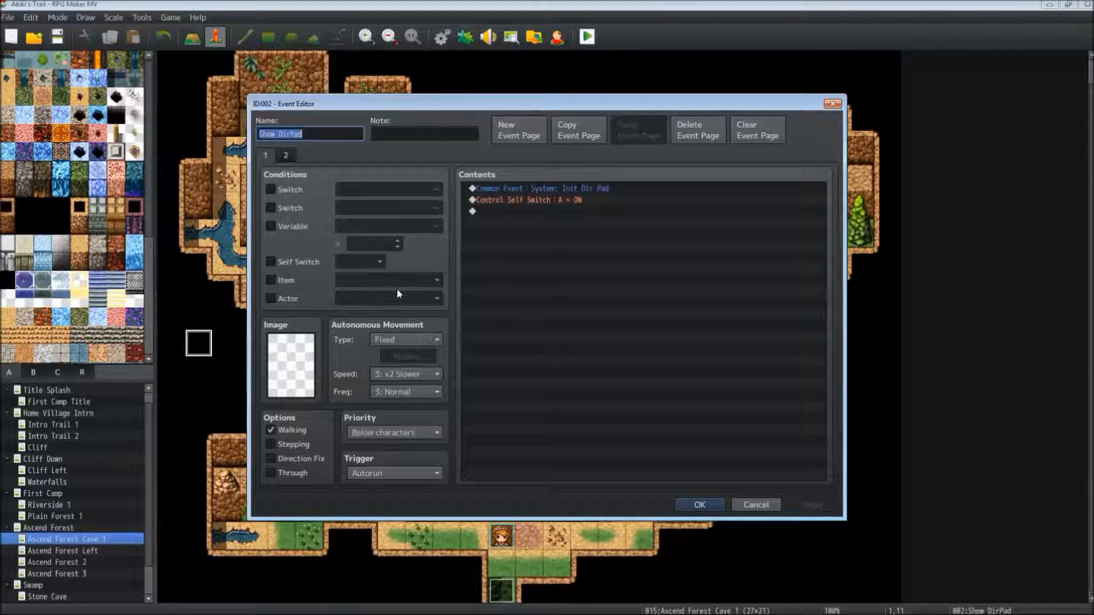
# Examine the commands on page 1 and the conditions on page 2 of the Show DirPad event, and accept the event
pyautogui.click(501, 201)
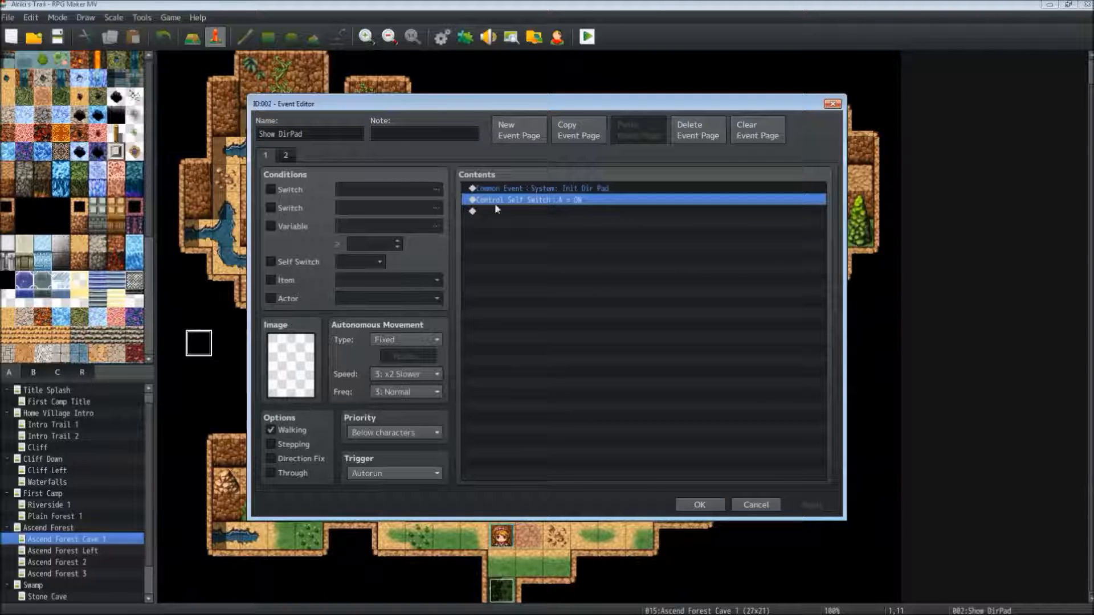
pyautogui.click(286, 156)
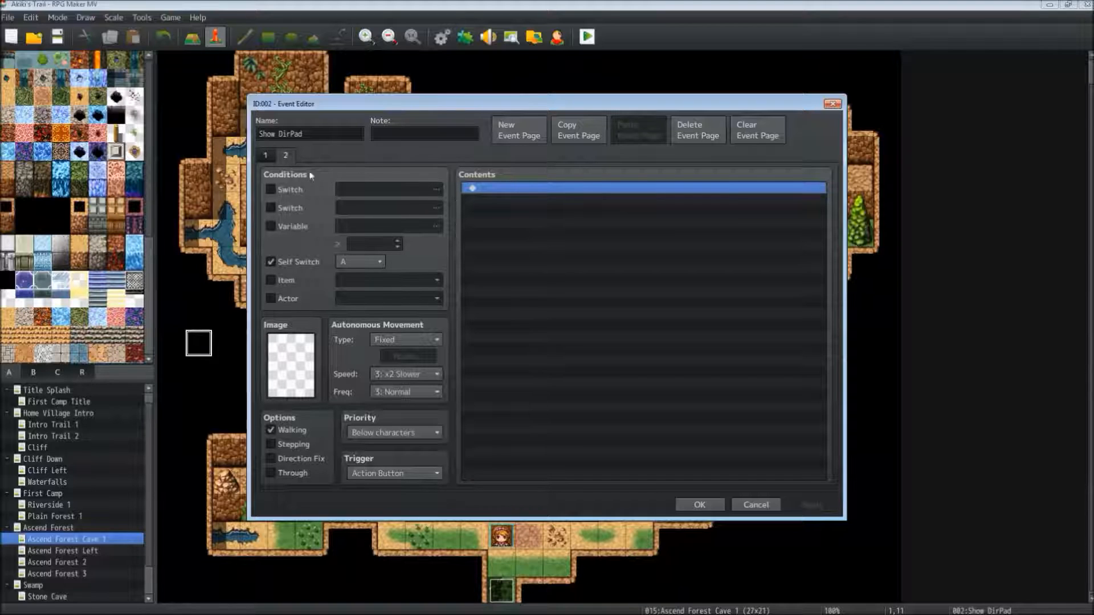
pyautogui.click(266, 155)
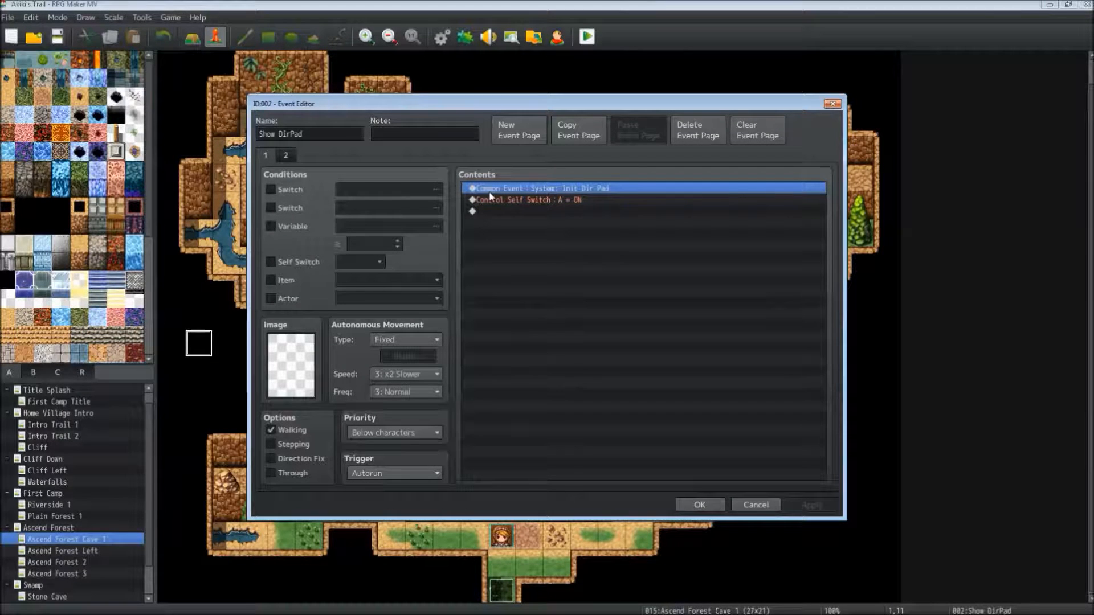
pyautogui.click(700, 505)
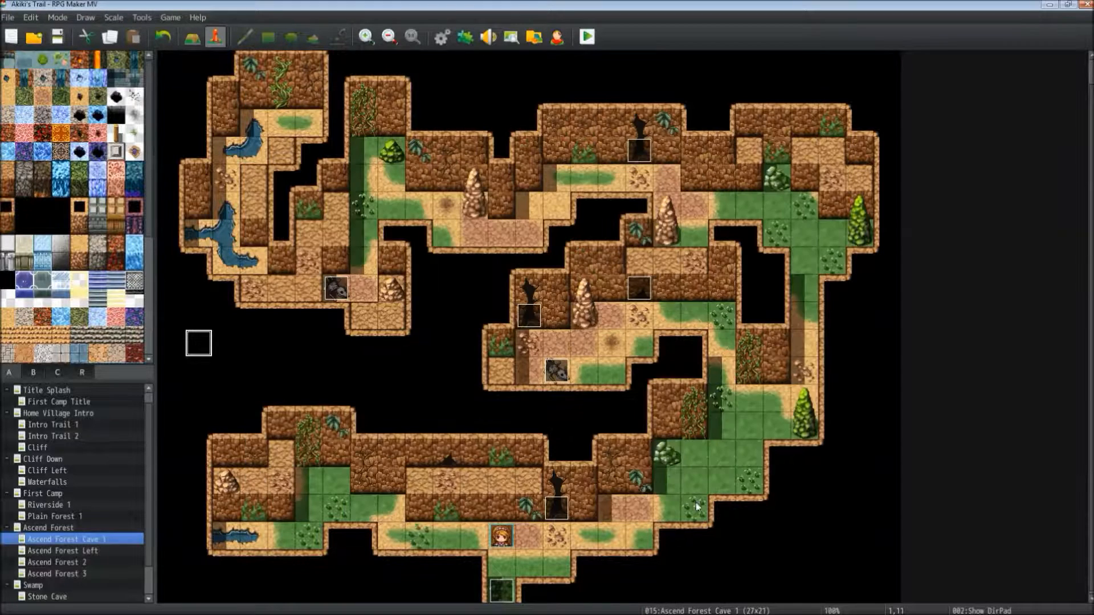
# Start a playtest and walk the character around the cave in all four directions with the on-screen direction buttons
pyautogui.click(586, 37)
pyautogui.click(515, 339)
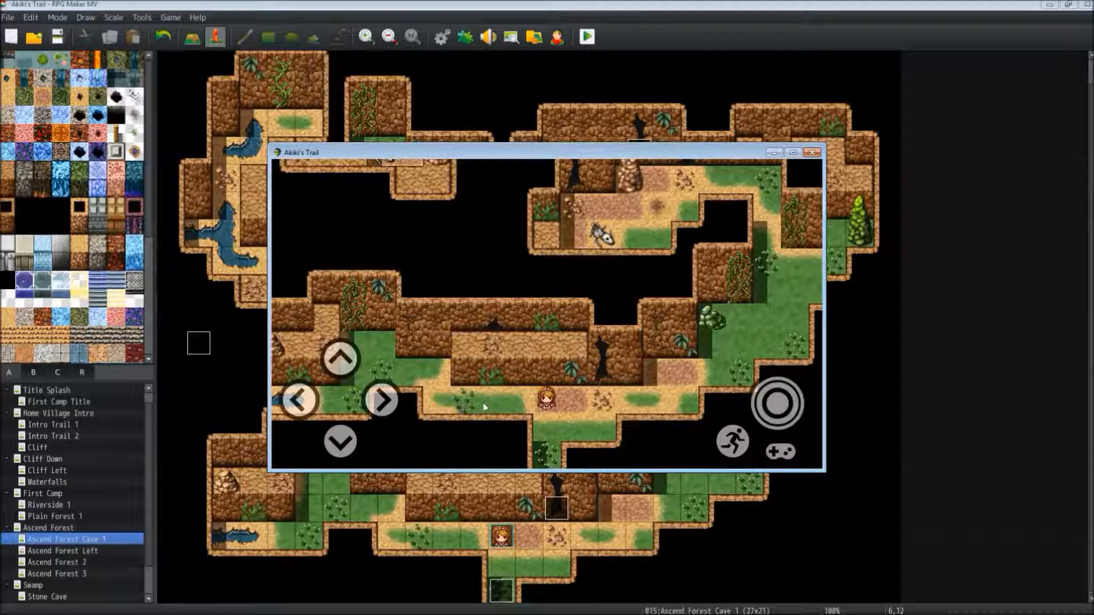
pyautogui.moveTo(382, 402); pyautogui.dragTo(383, 409)
pyautogui.click(342, 360)
pyautogui.click(344, 362)
pyautogui.click(381, 405)
pyautogui.click(298, 408)
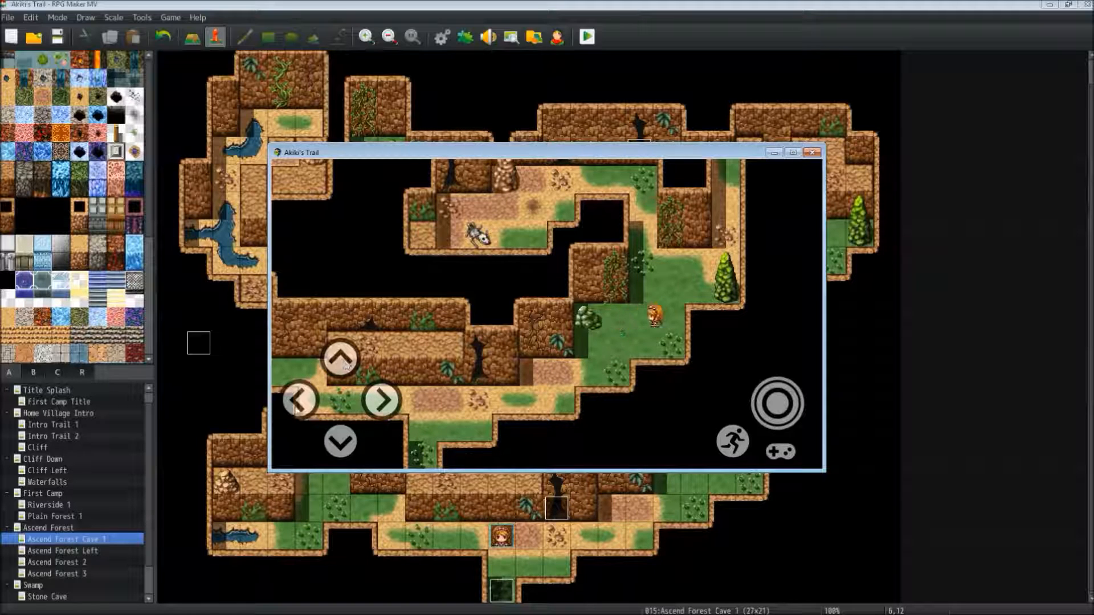
pyautogui.click(340, 442)
pyautogui.click(345, 361)
pyautogui.click(394, 406)
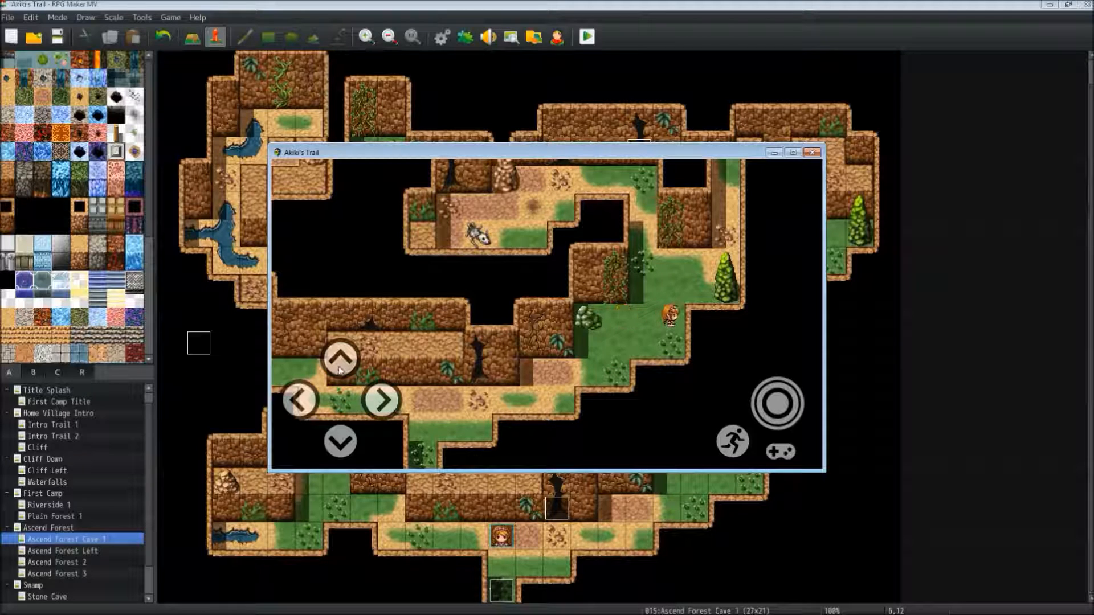
pyautogui.click(339, 361)
pyautogui.click(341, 441)
pyautogui.click(383, 408)
pyautogui.click(307, 397)
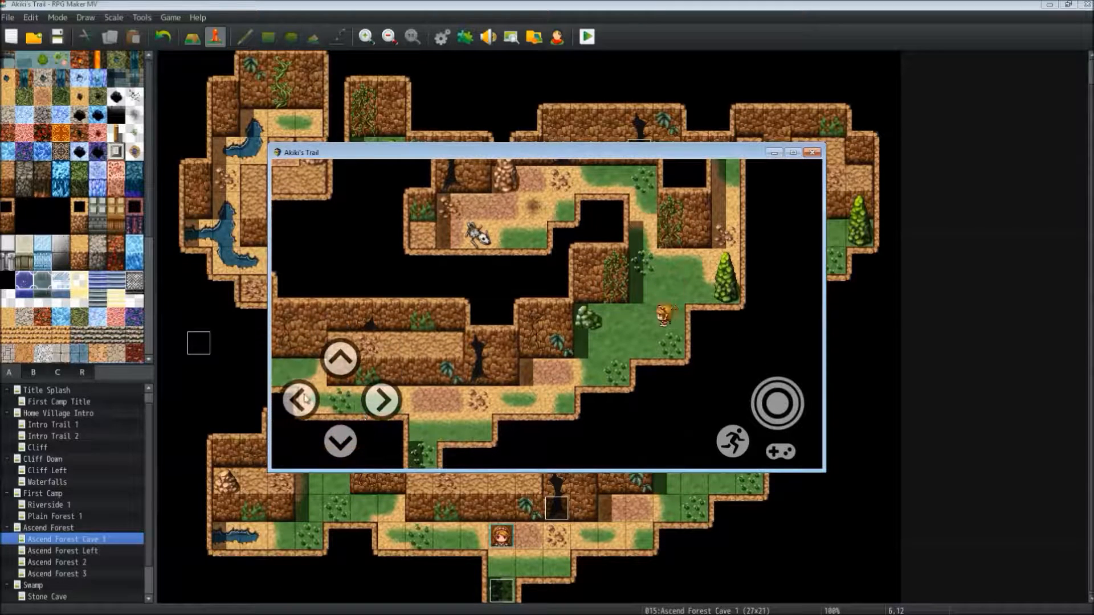
pyautogui.click(380, 405)
pyautogui.click(340, 359)
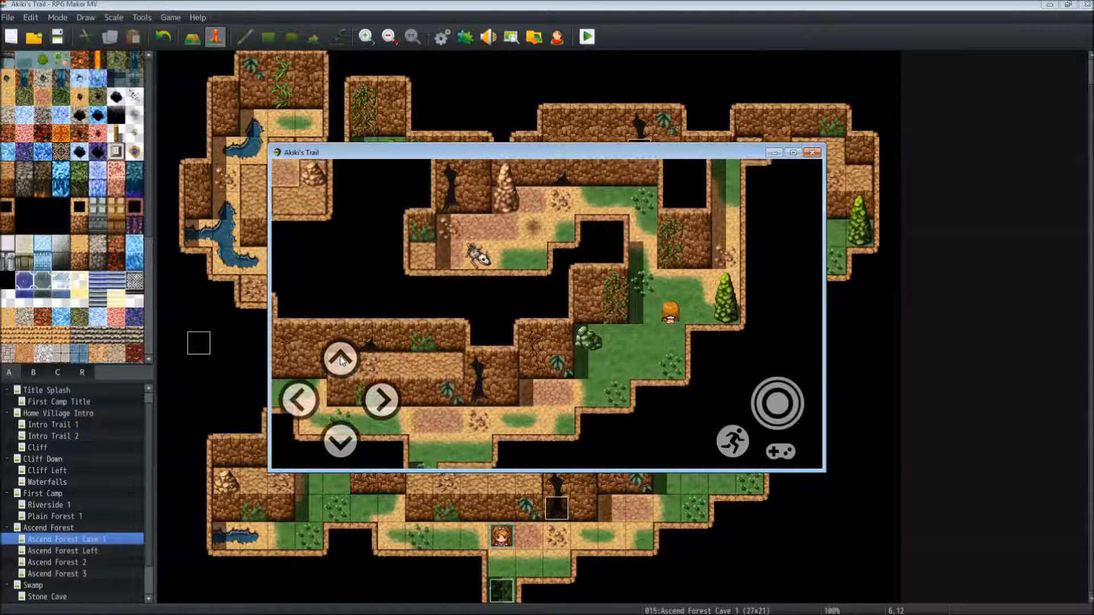
# Turn on the on-screen dash button and test running up, down, left and right through the cave
pyautogui.click(732, 443)
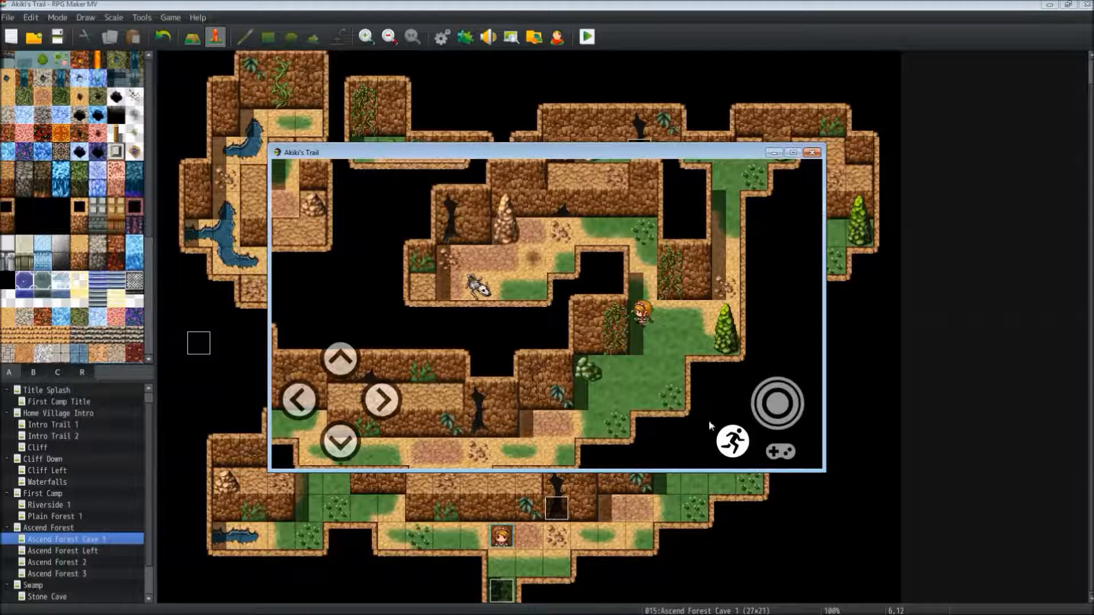
pyautogui.click(338, 442)
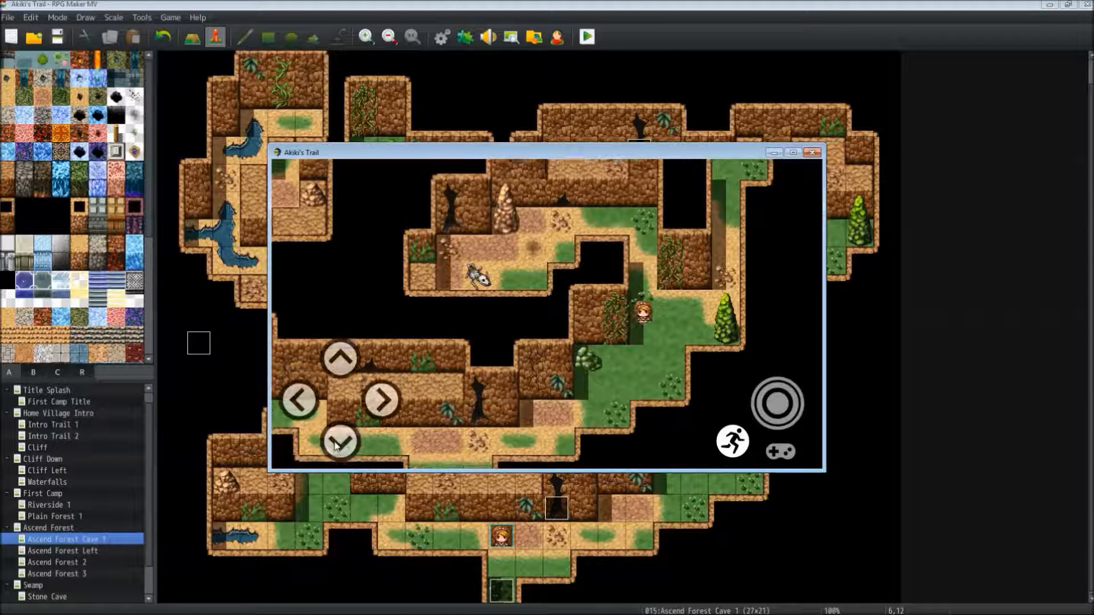
pyautogui.click(348, 361)
pyautogui.click(314, 398)
pyautogui.click(382, 401)
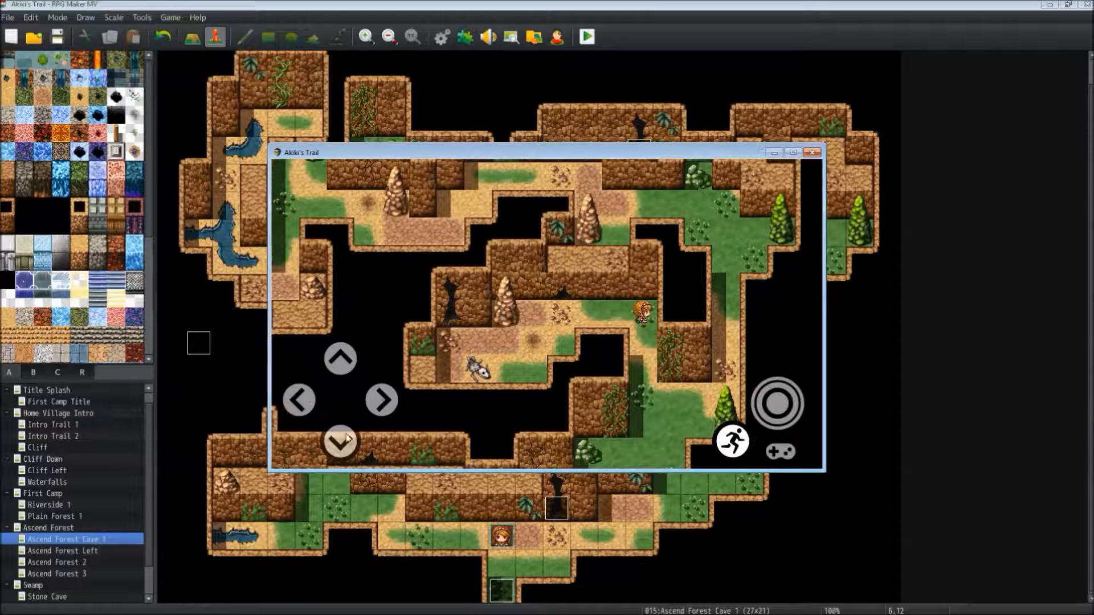
pyautogui.click(345, 436)
pyautogui.click(354, 365)
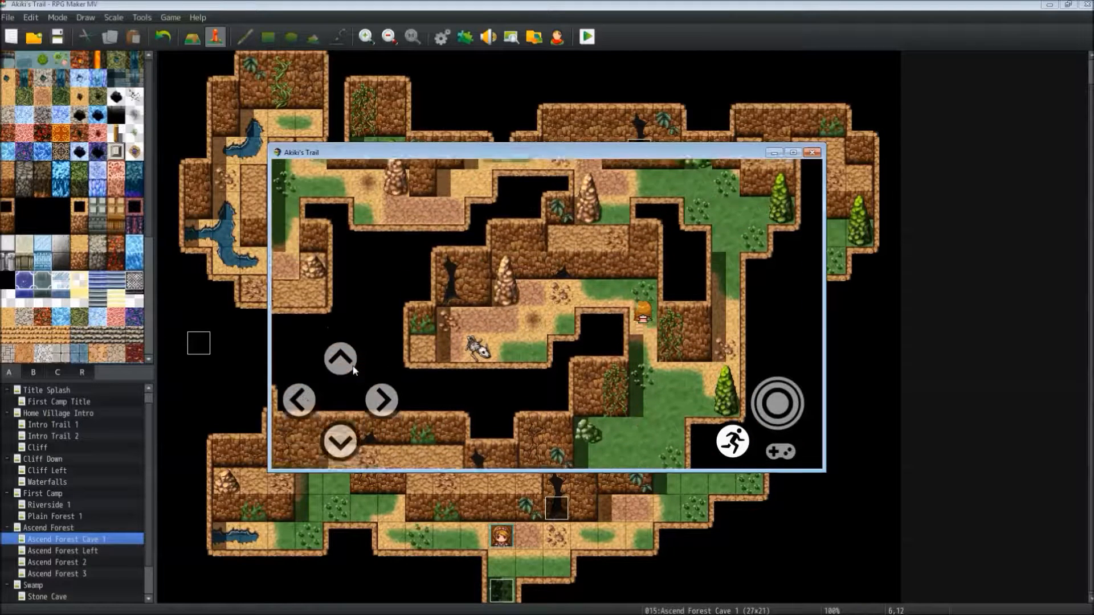
pyautogui.click(302, 403)
pyautogui.click(366, 401)
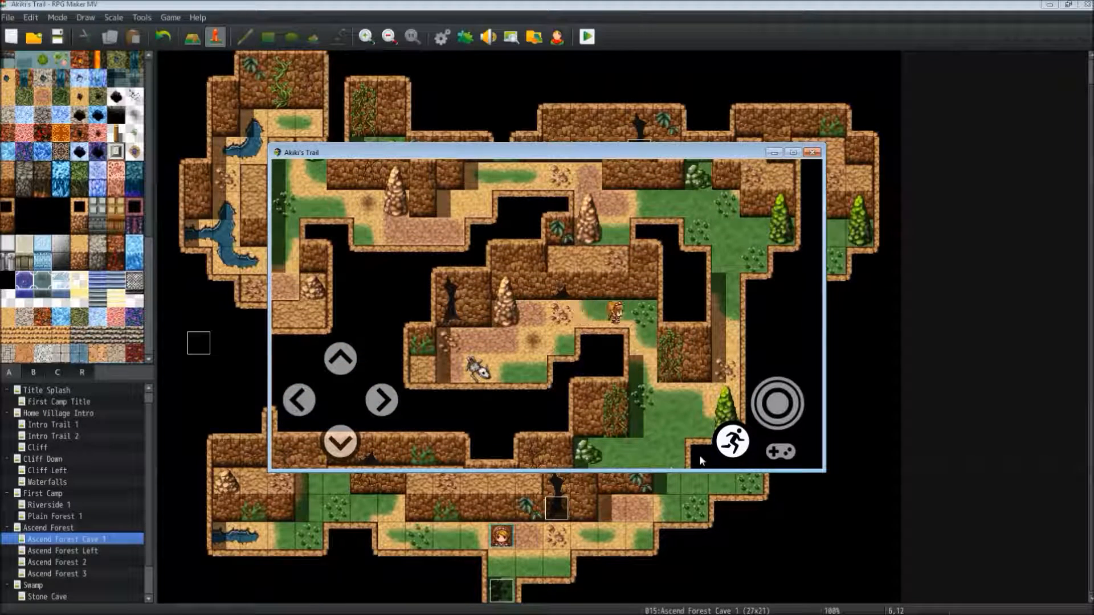
# Turn off dash and walk the character with the direction buttons to the skeleton in the middle cave area
pyautogui.click(729, 444)
pyautogui.click(299, 400)
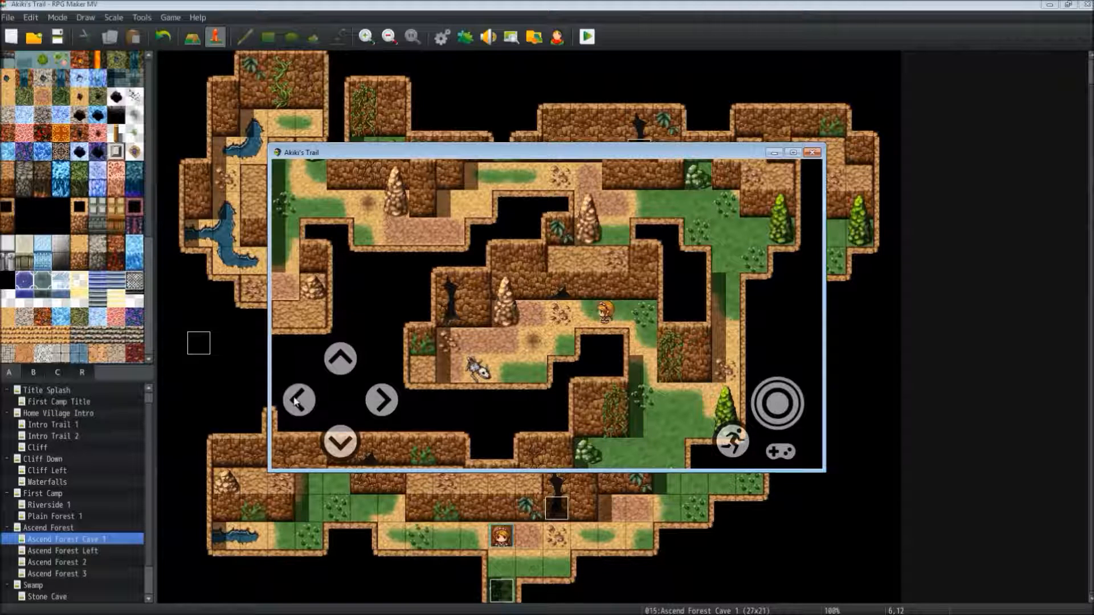
pyautogui.click(375, 402)
pyautogui.click(302, 400)
pyautogui.click(383, 411)
pyautogui.click(303, 410)
pyautogui.click(340, 451)
pyautogui.click(299, 400)
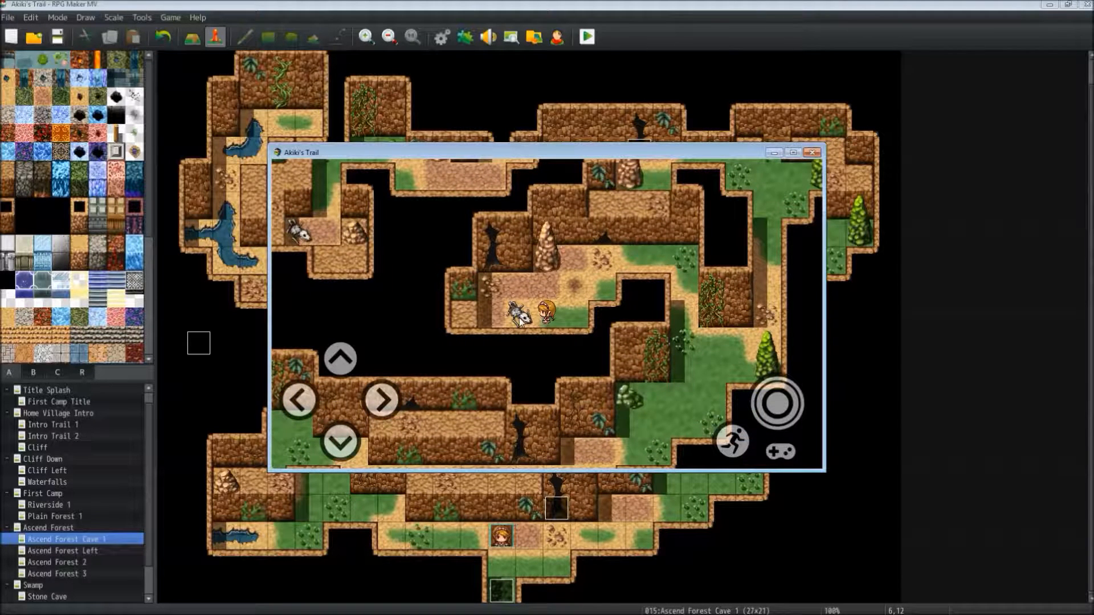
# Inspect the skeleton with the on-screen action button, advance through its messages, and walk the character away
pyautogui.click(777, 406)
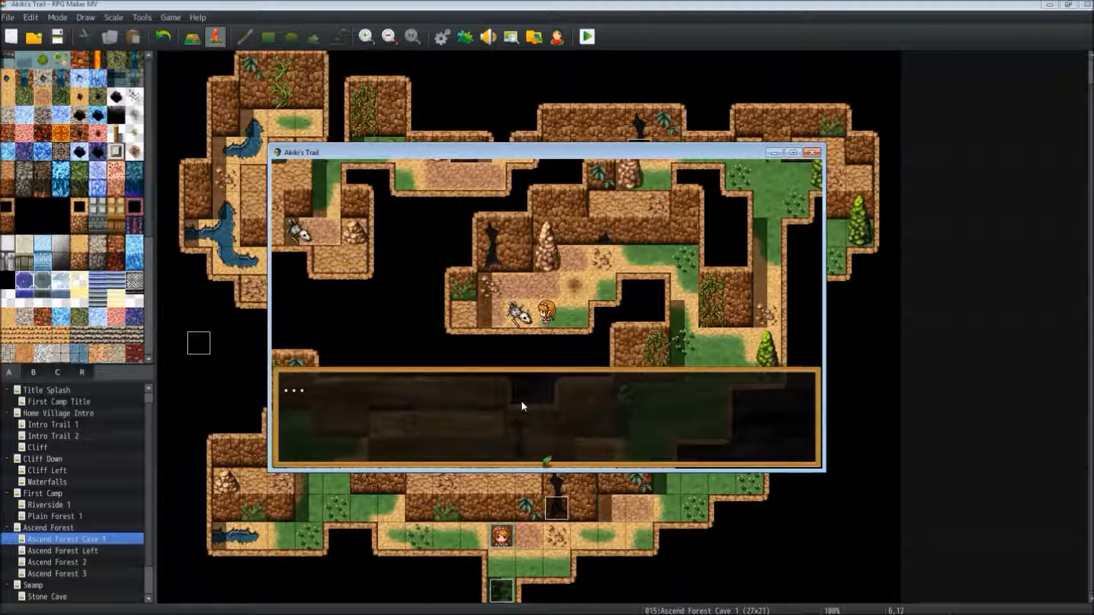
pyautogui.click(541, 399)
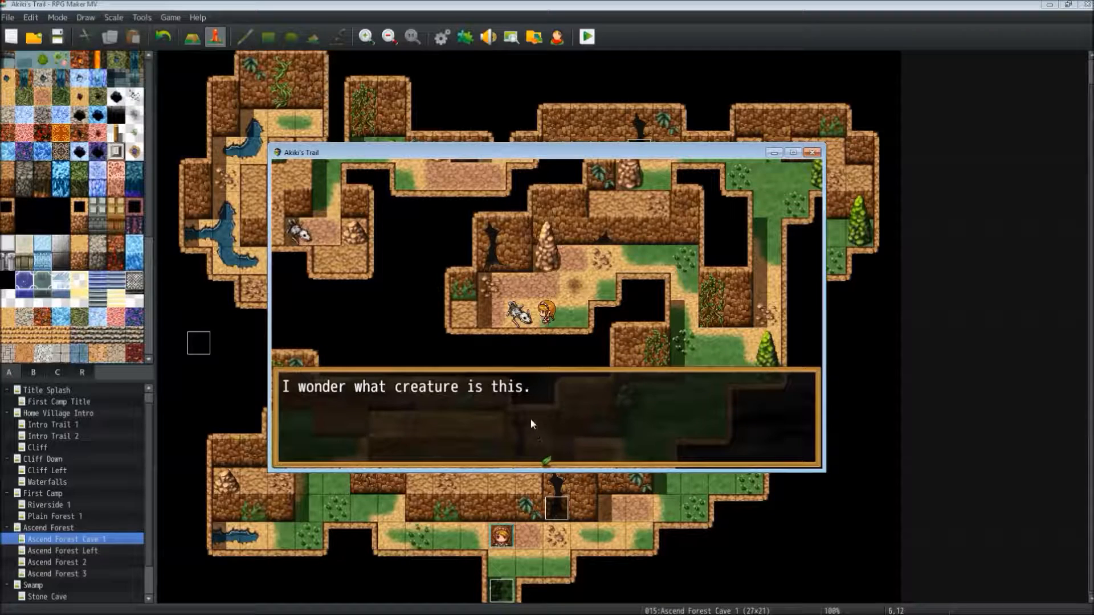
pyautogui.click(544, 426)
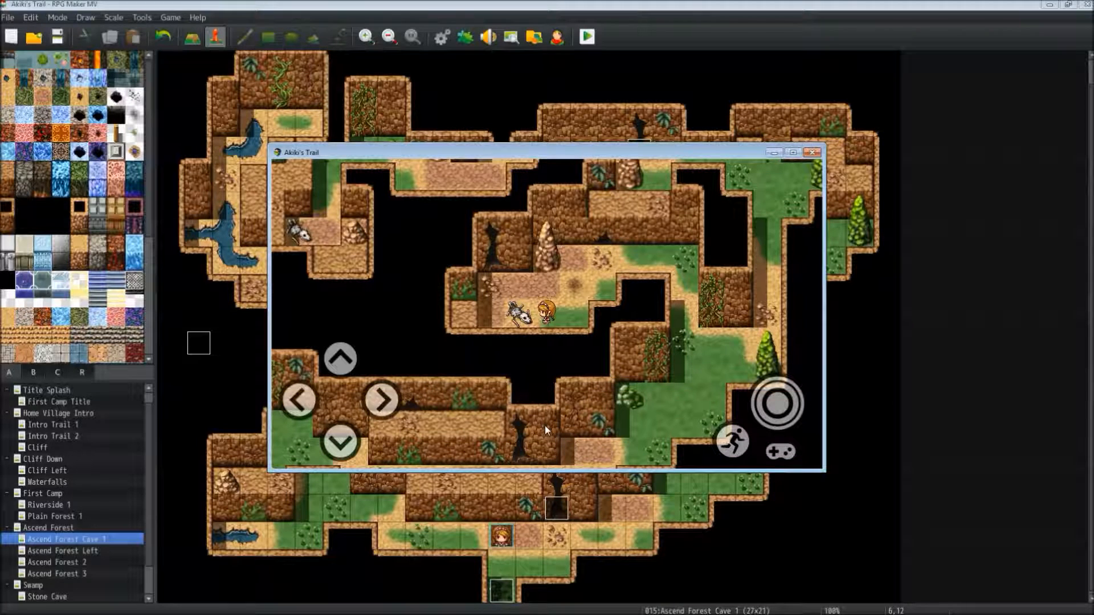
pyautogui.click(378, 403)
pyautogui.click(342, 361)
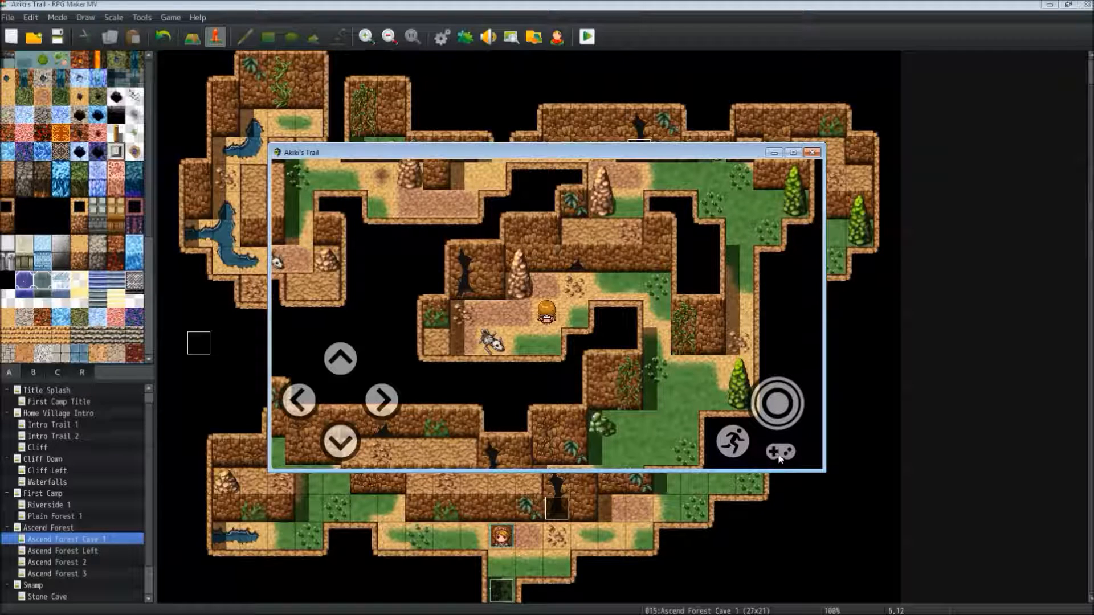
# Hide the direction, action and dash buttons with the gamepad toggle, and walk the character by choosing destinations directly on the map
pyautogui.click(779, 453)
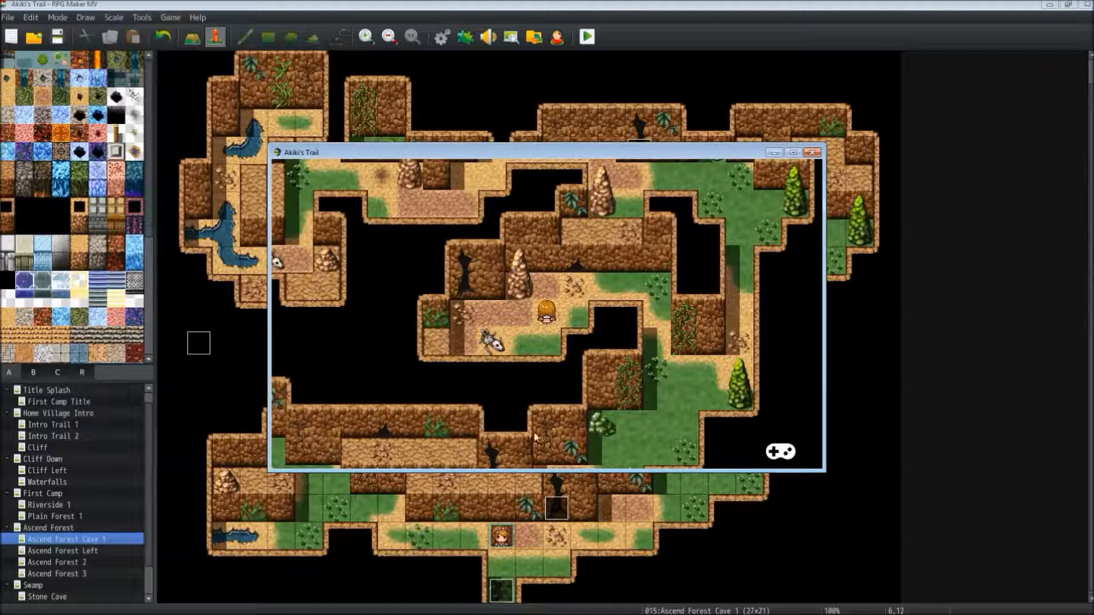
pyautogui.click(528, 343)
pyautogui.click(592, 286)
pyautogui.click(617, 295)
pyautogui.click(641, 395)
pyautogui.click(589, 419)
pyautogui.click(499, 407)
pyautogui.click(391, 399)
pyautogui.click(335, 373)
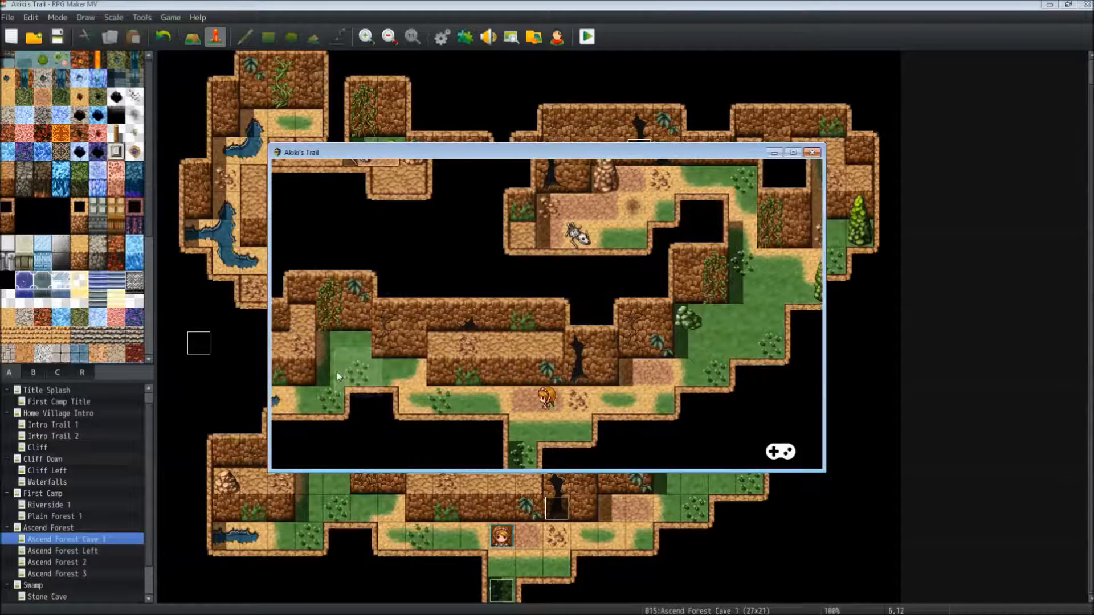
pyautogui.click(757, 343)
pyautogui.click(781, 320)
pyautogui.click(756, 257)
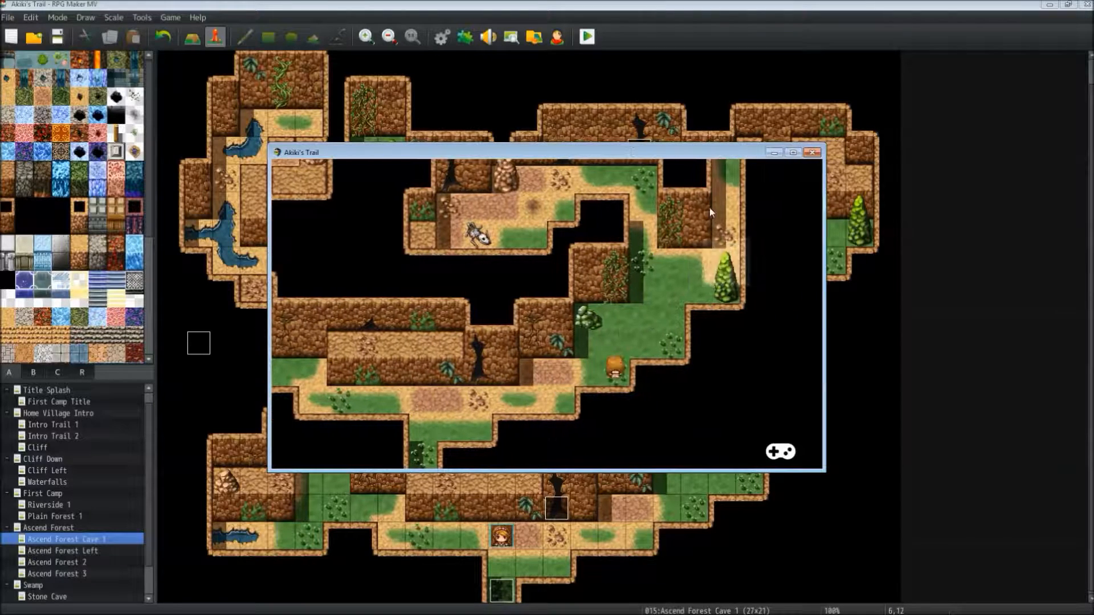
# Send the character to the middle cave's skeleton by choosing destinations directly on the map, inspect it, and advance through its messages
pyautogui.click(496, 325)
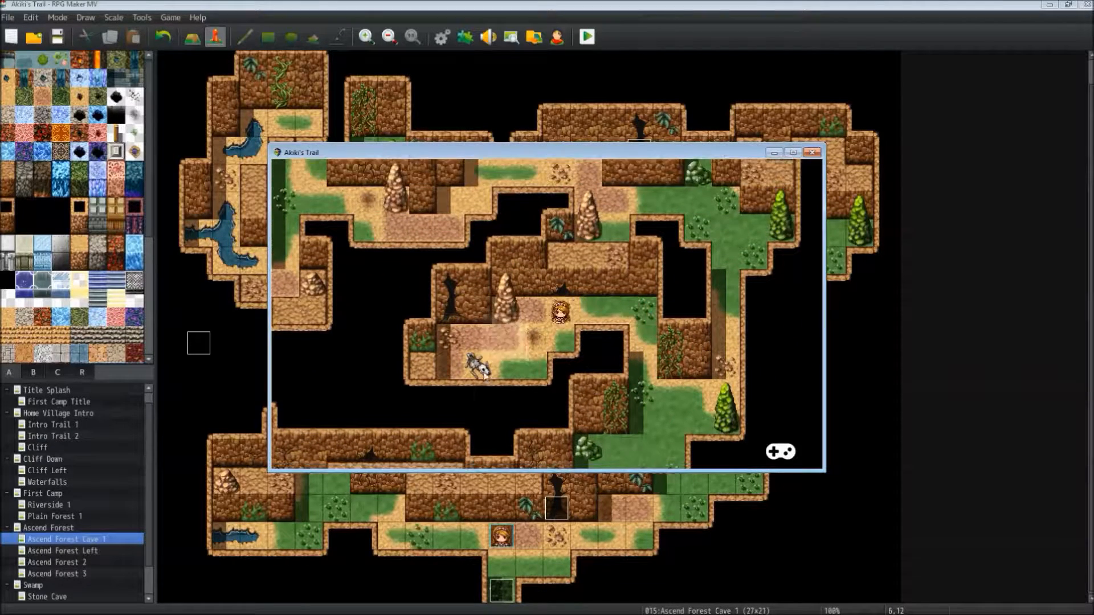
pyautogui.click(511, 345)
pyautogui.click(527, 315)
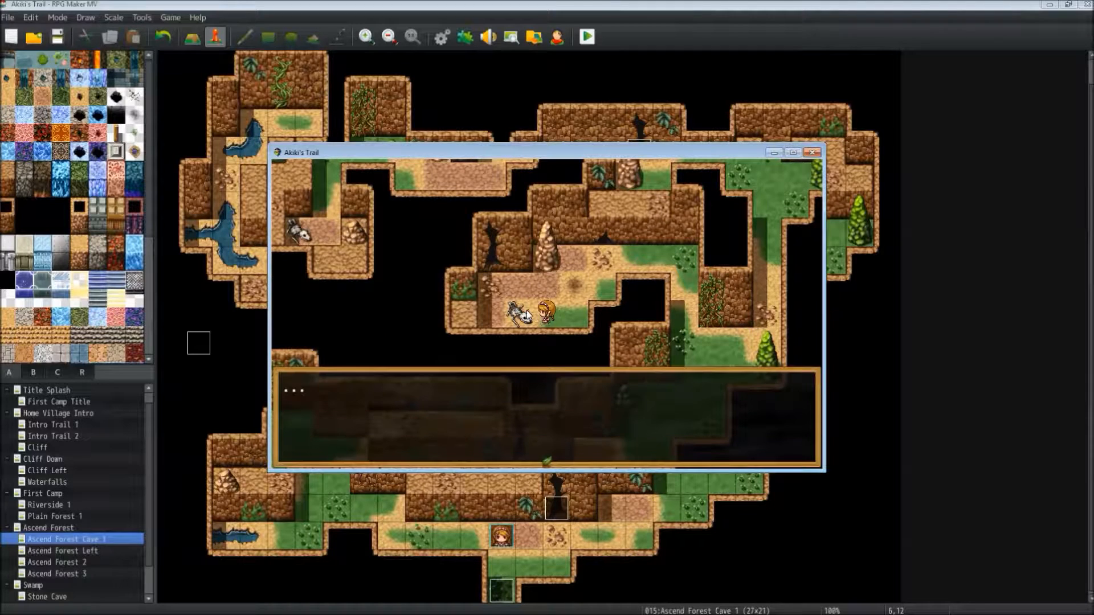
pyautogui.click(567, 427)
pyautogui.click(526, 409)
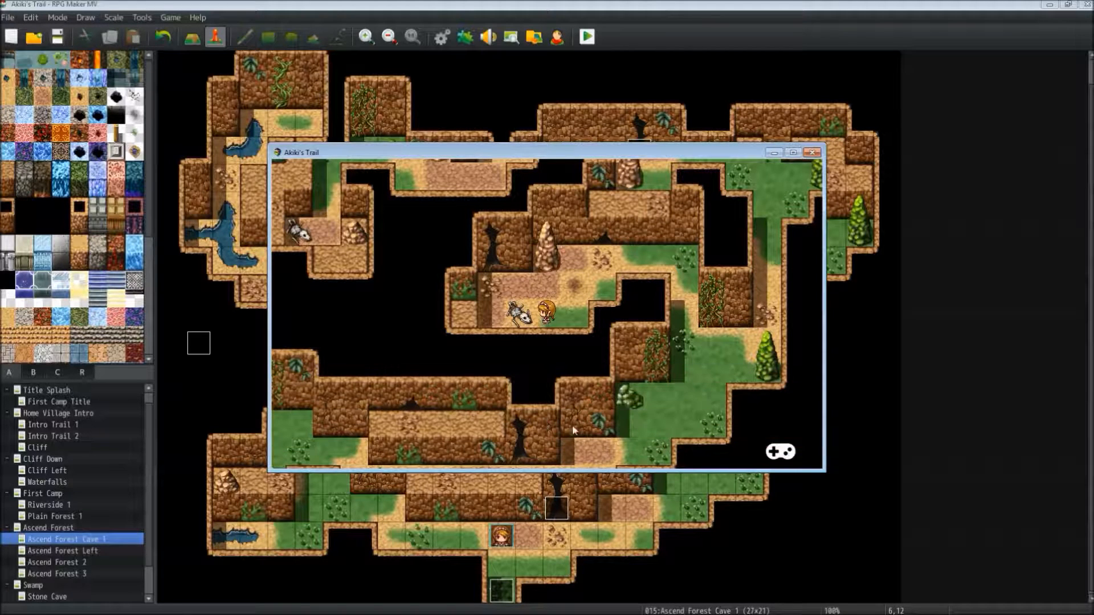
# Bring back the on-screen controls with the gamepad toggle and test walking right and left beside the skeleton
pyautogui.click(778, 454)
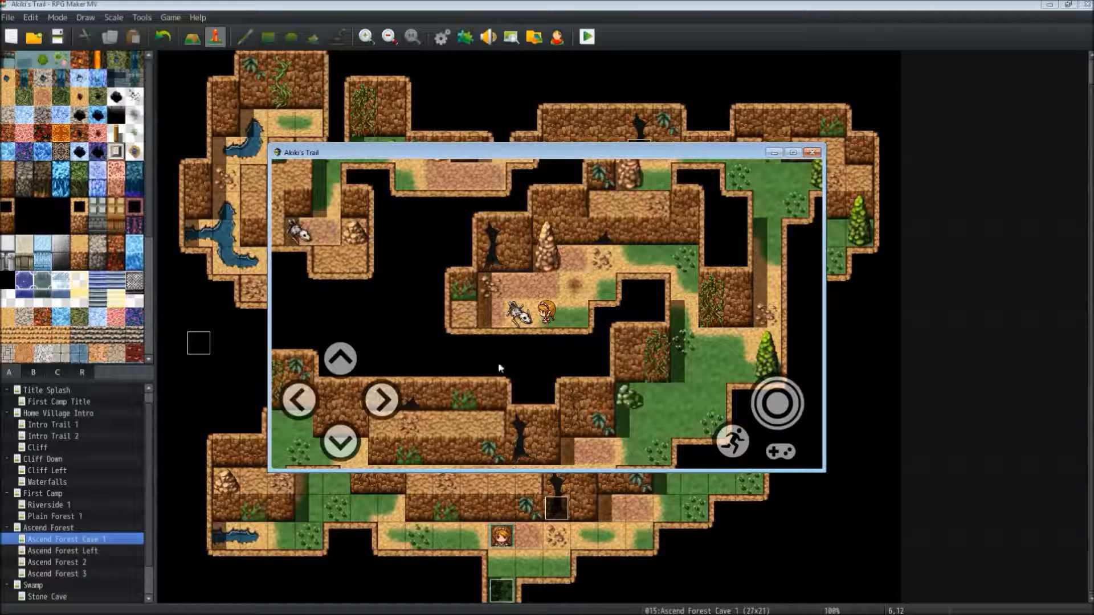
pyautogui.click(383, 396)
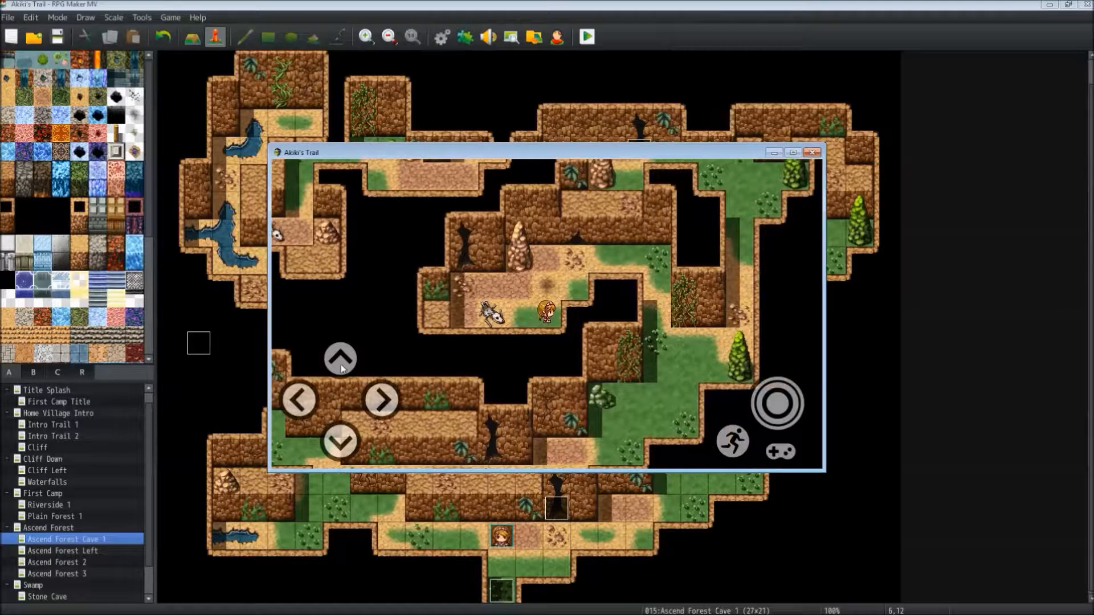
pyautogui.click(299, 401)
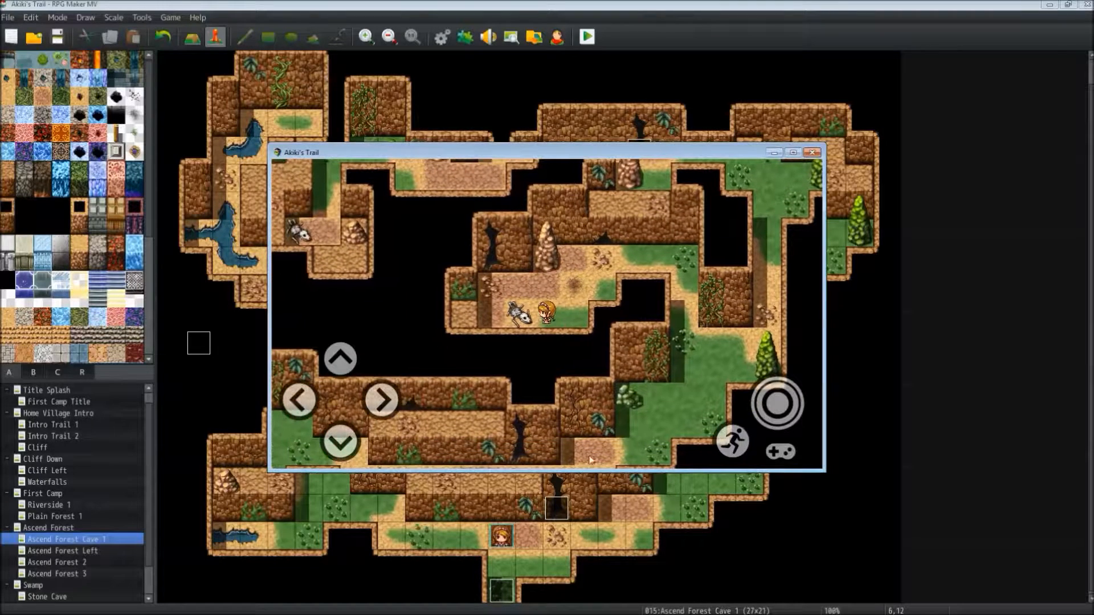
# Turn on the on-screen dash button and run the character right, up and down near the skeleton
pyautogui.click(728, 440)
pyautogui.click(384, 397)
pyautogui.click(345, 356)
pyautogui.click(341, 441)
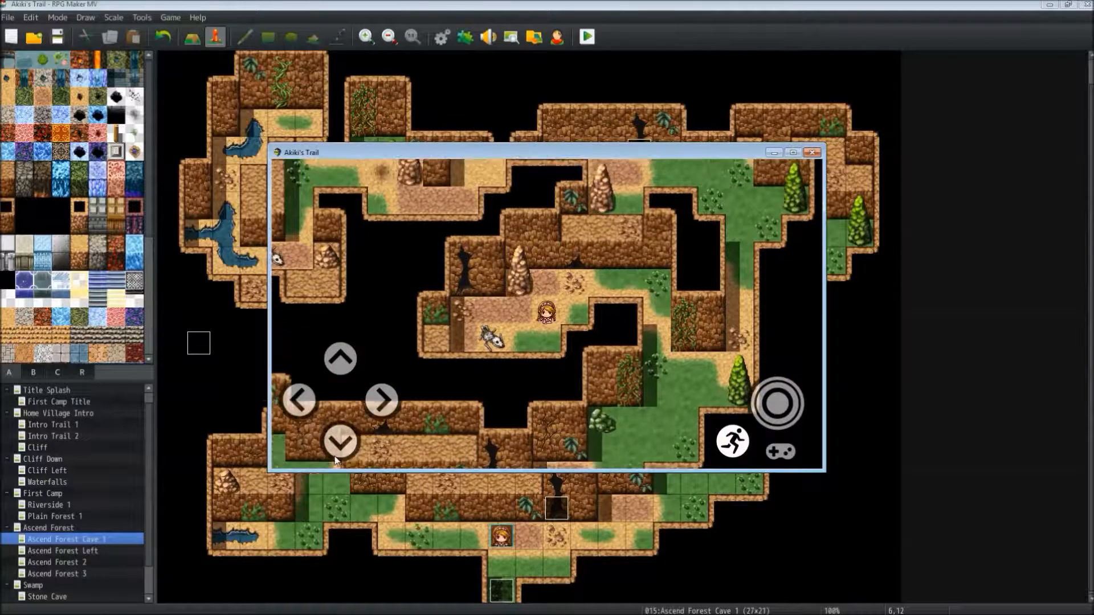
# Move left to face the skeleton, inspect it with the on-screen action button, and dismiss its message
pyautogui.click(300, 401)
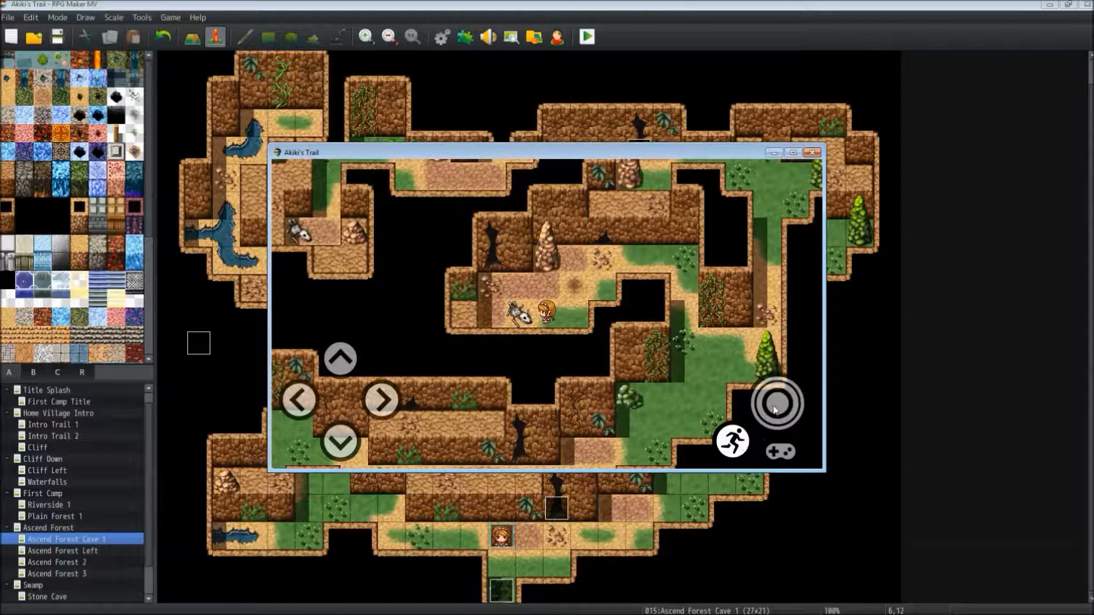
pyautogui.click(775, 408)
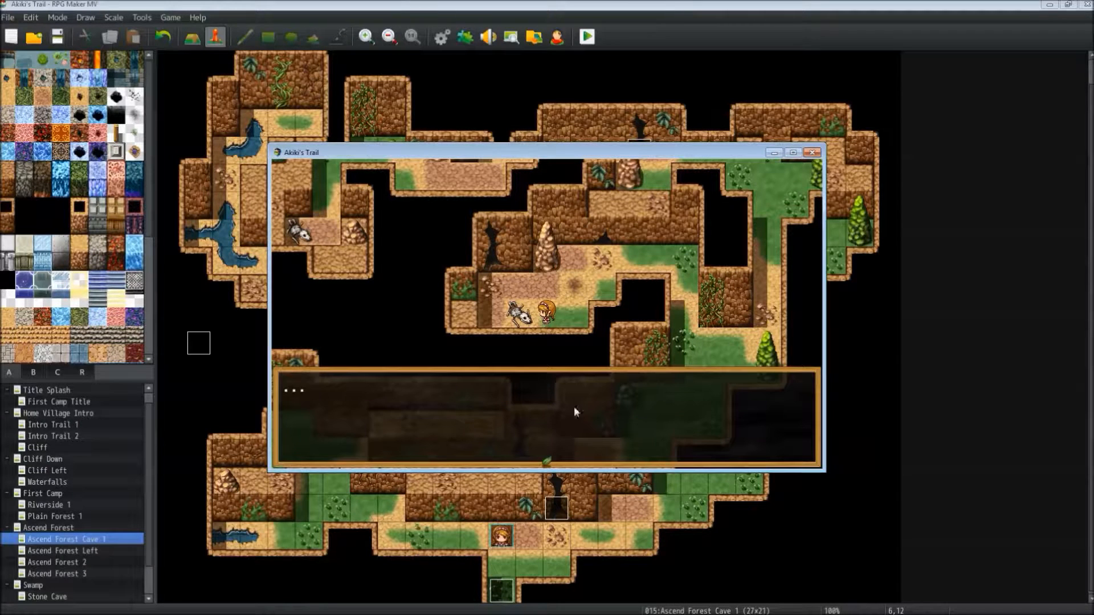
pyautogui.click(522, 438)
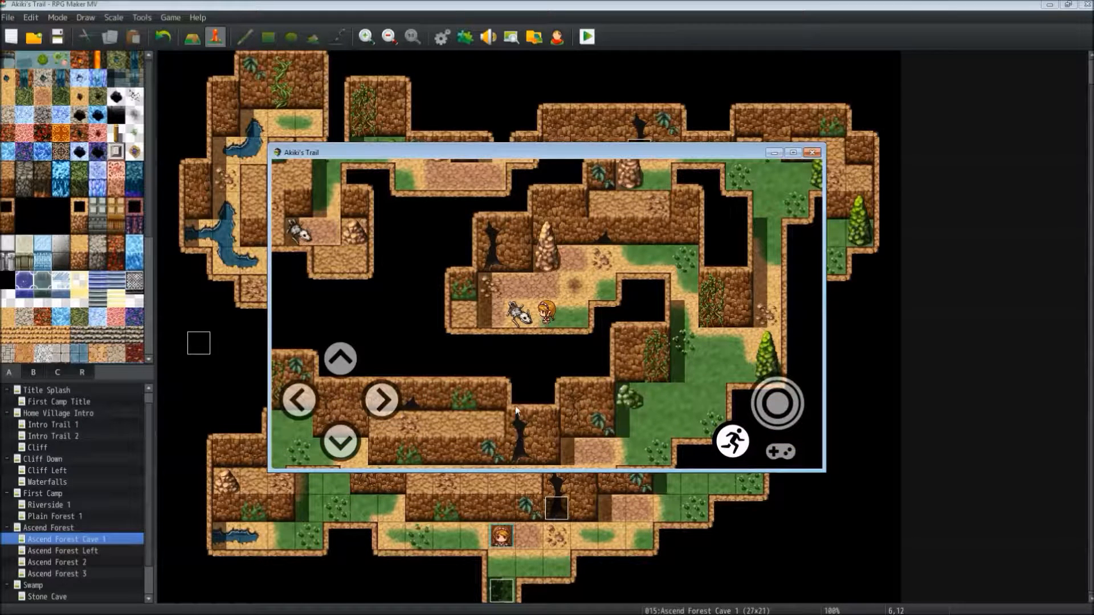